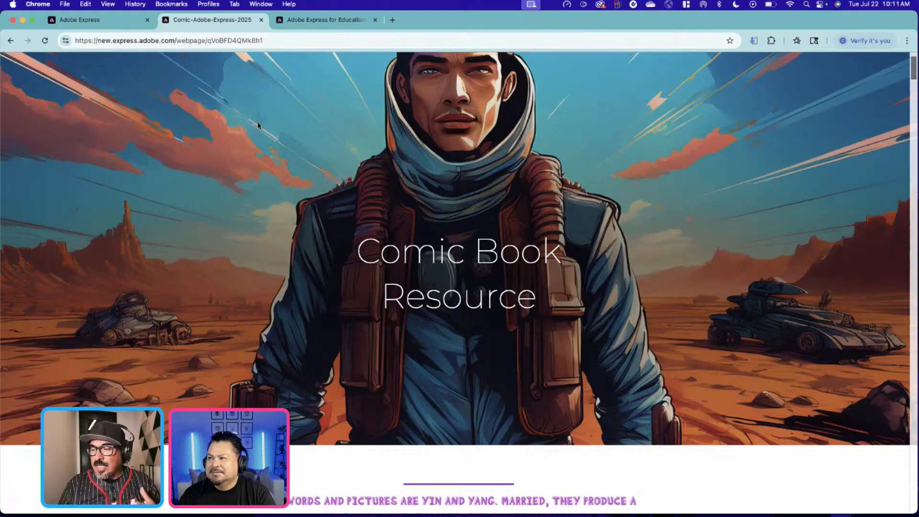
# Step: Review the introduction and the newspaper-style comic examples on the Comic Book Resource page
pyautogui.scroll(-2, 257, 124)
pyautogui.scroll(-6, 258, 125)
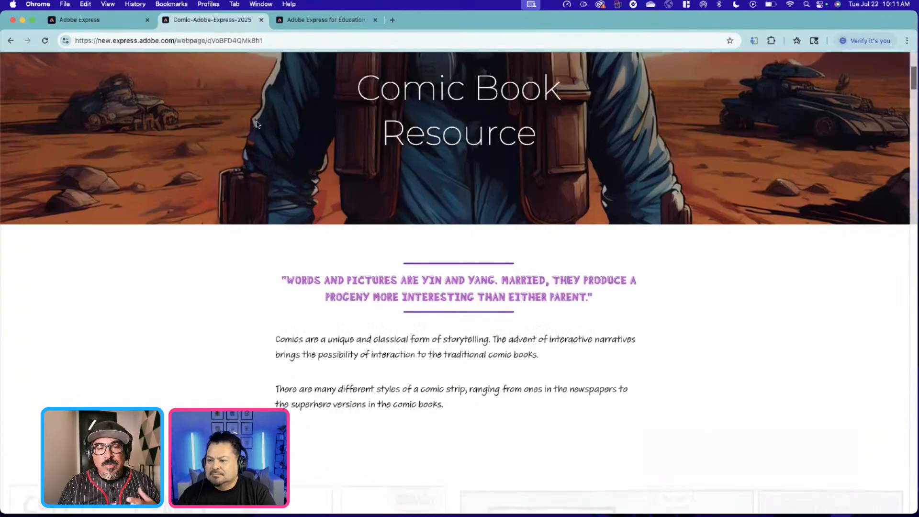
pyautogui.scroll(-5, 257, 125)
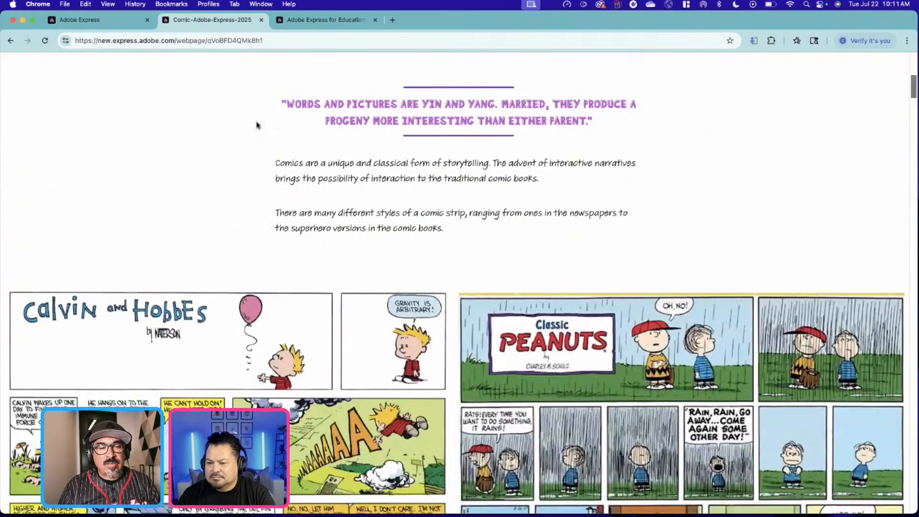
pyautogui.scroll(3, 257, 126)
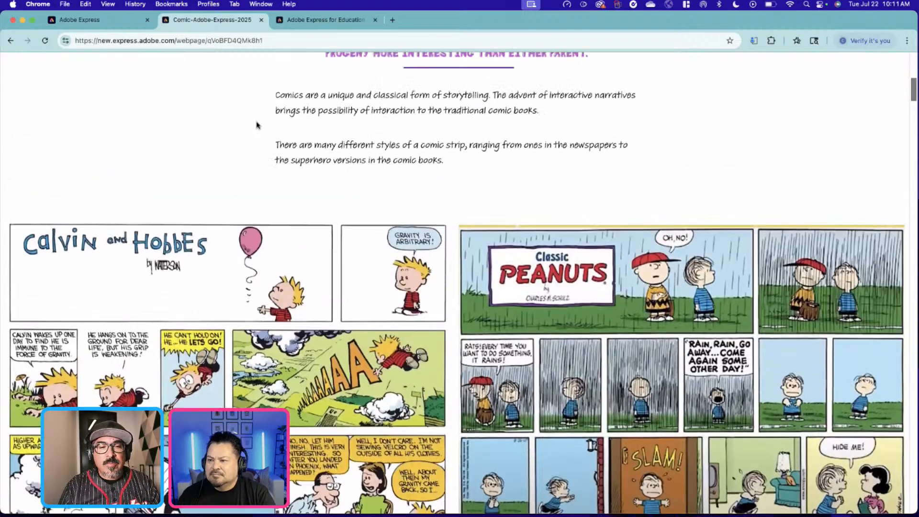
pyautogui.scroll(-1, 257, 126)
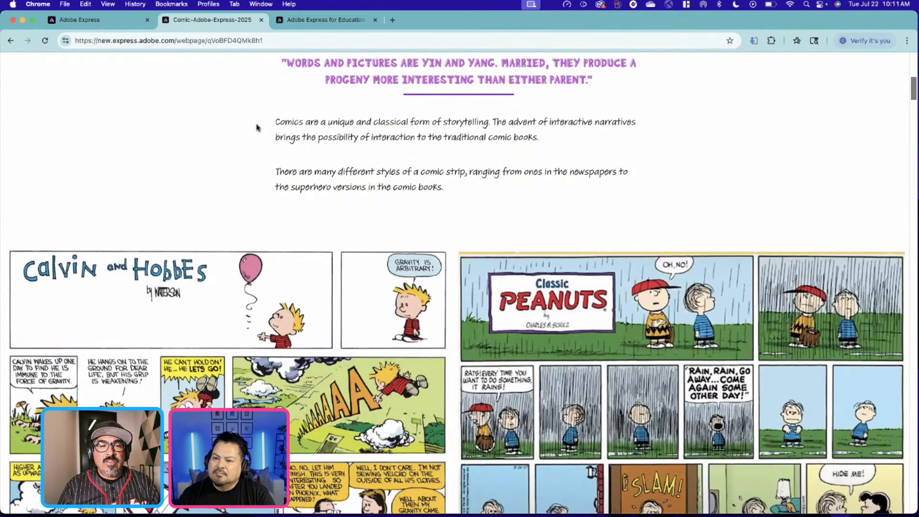
pyautogui.scroll(-3, 257, 127)
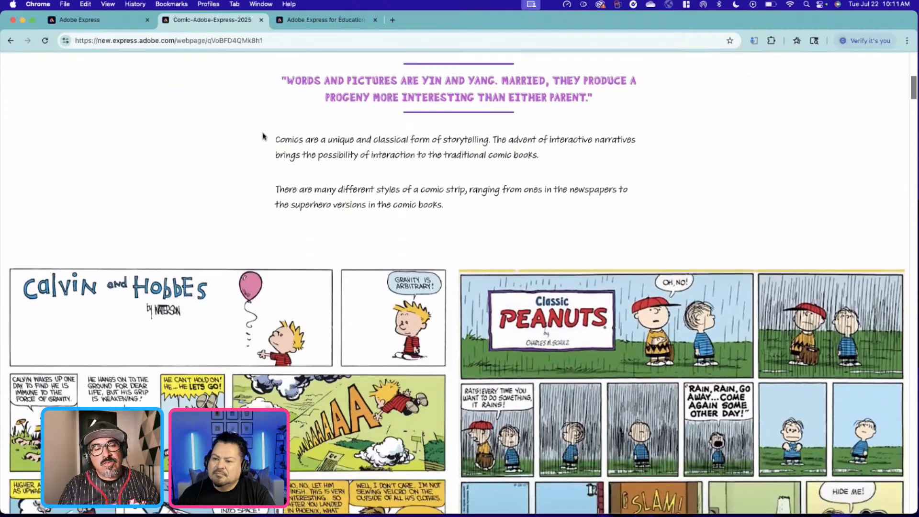
pyautogui.scroll(-2, 266, 185)
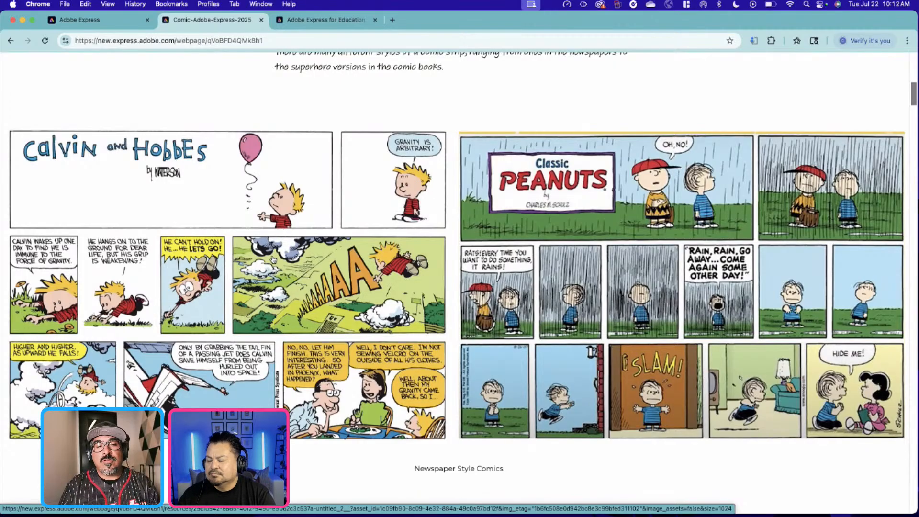
pyautogui.scroll(-3, 273, 260)
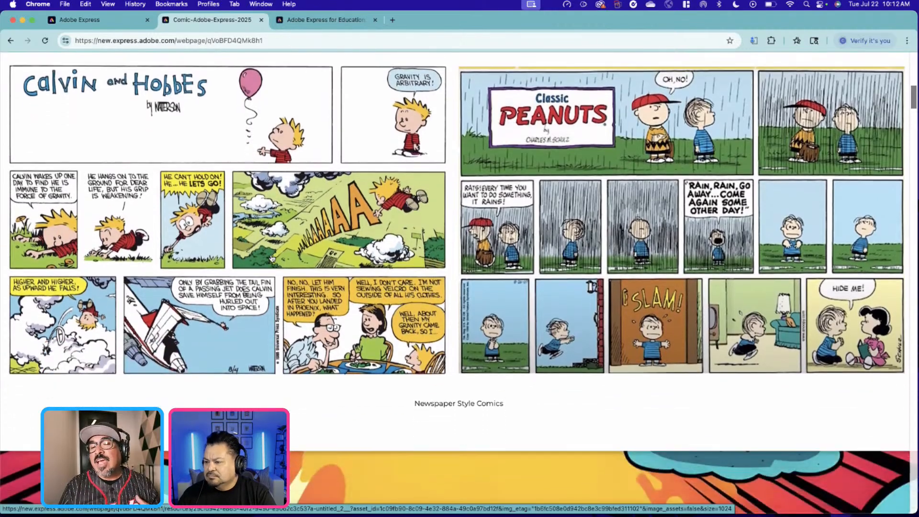
# Step: Read the Parts of a Comic Strip section, including the list of parts and the labelled elements diagram
pyautogui.scroll(-15, 270, 258)
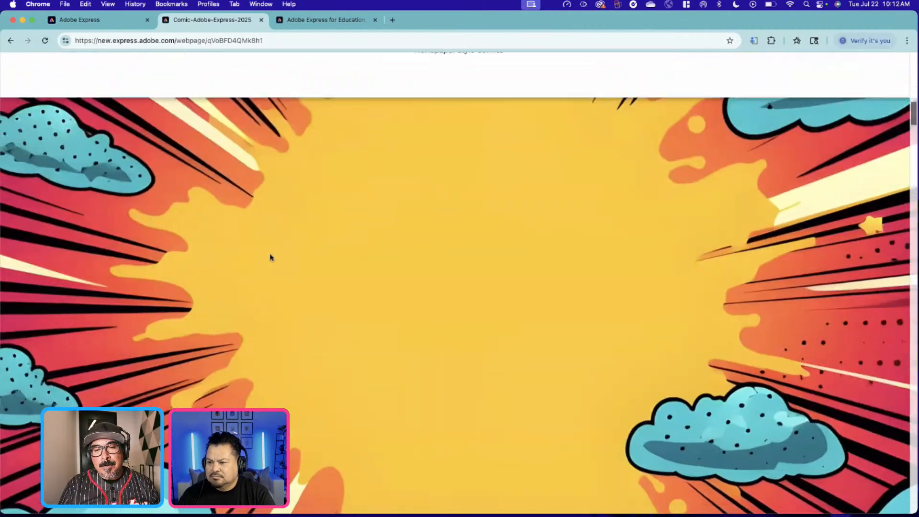
pyautogui.scroll(-6, 271, 257)
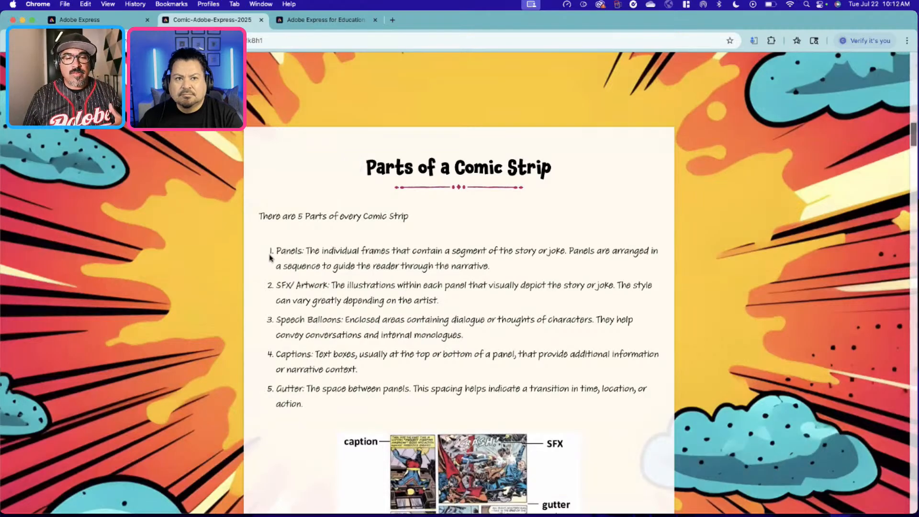
pyautogui.scroll(-4, 270, 256)
pyautogui.scroll(-1, 271, 259)
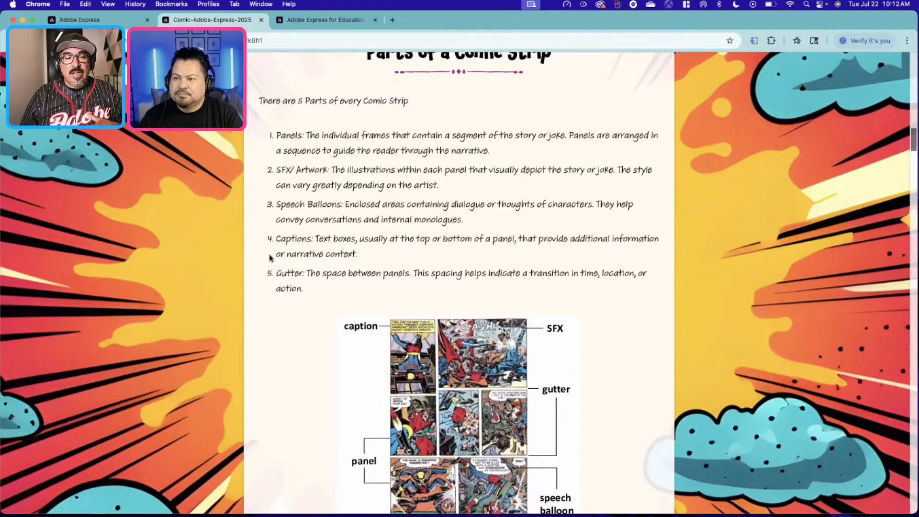
pyautogui.scroll(-2, 271, 258)
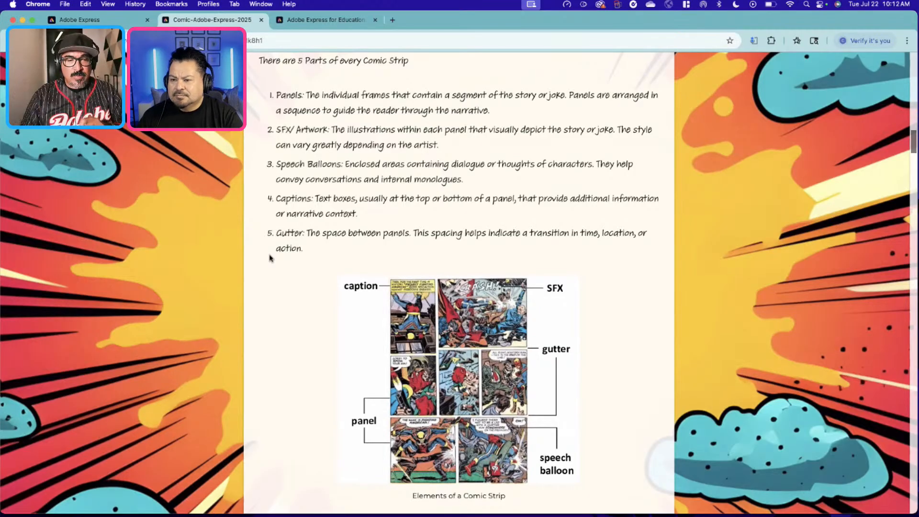
# Step: Open the Elements of a Comic Strip diagram enlarged, magnify the page to examine its labels, and close it
pyautogui.click(449, 363)
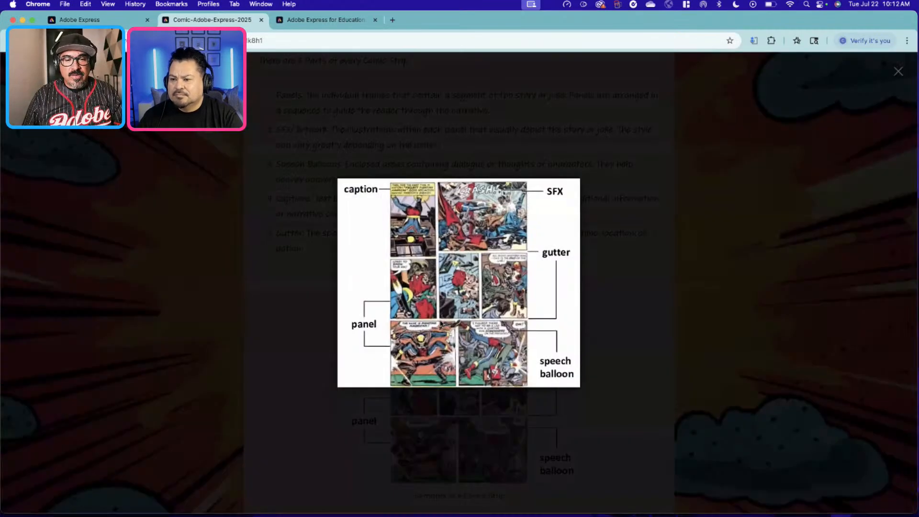
pyautogui.press('super+equal')
pyautogui.press('super+equal')
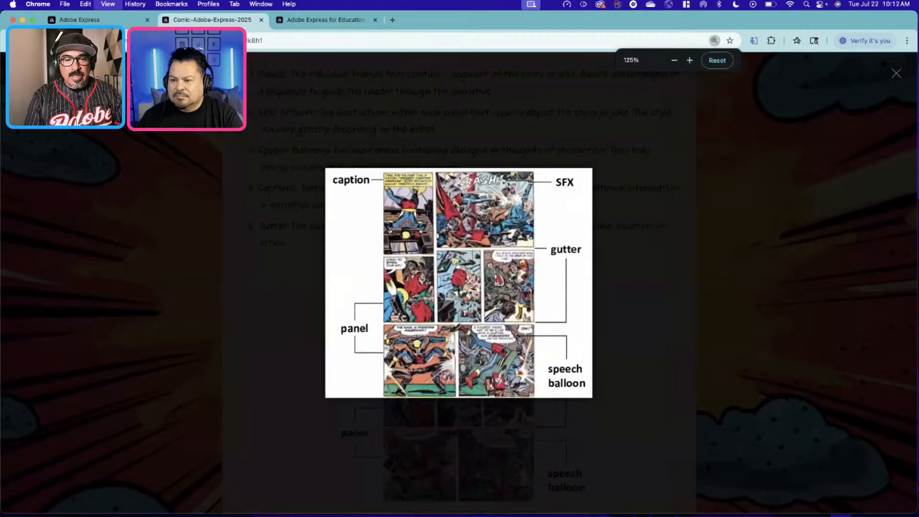
pyautogui.press('super+equal')
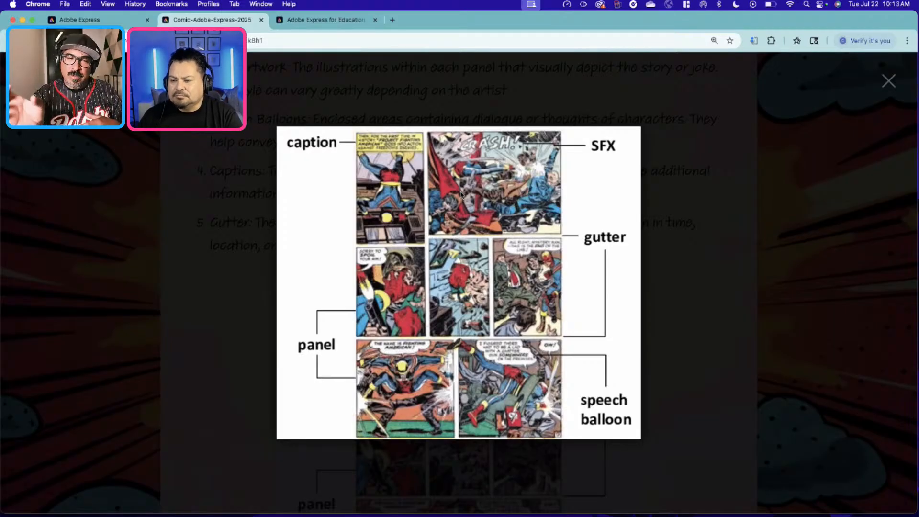
pyautogui.click(659, 214)
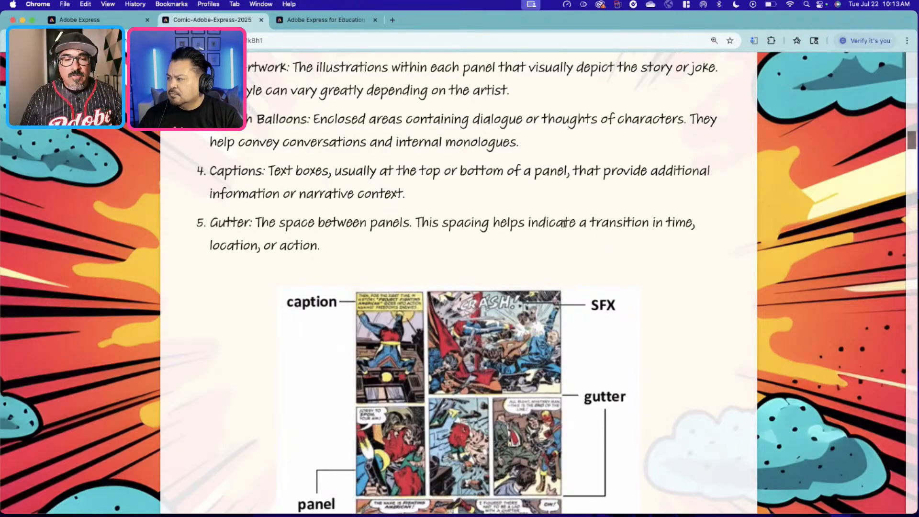
# Step: Find the Panels in a Comic Book examples, view them enlarged, and close the enlarged view
pyautogui.scroll(-10, 563, 224)
pyautogui.scroll(-10, 562, 228)
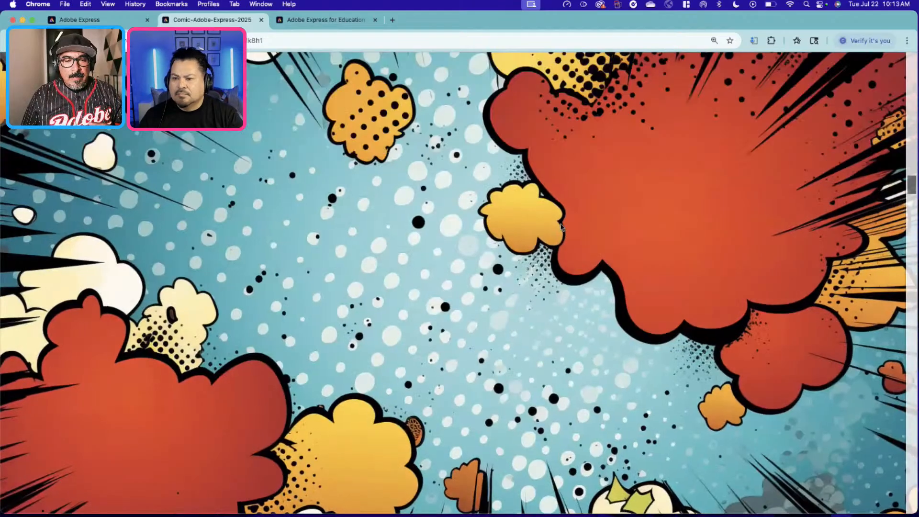
pyautogui.scroll(-5, 562, 228)
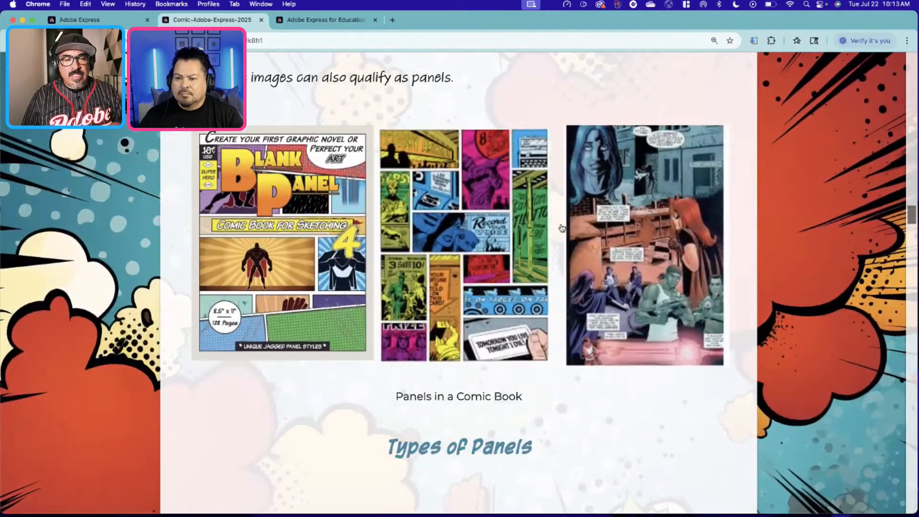
pyautogui.click(302, 254)
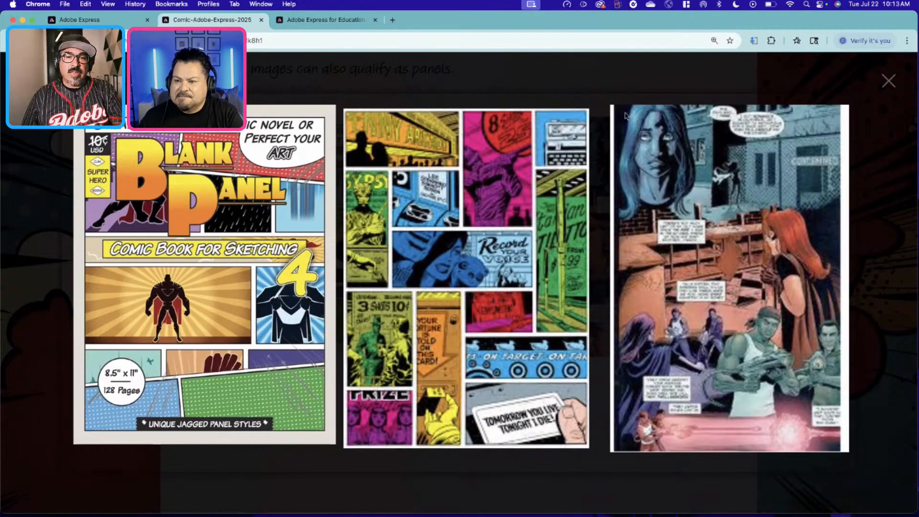
pyautogui.click(625, 88)
# Step: Examine the Types of Panels examples, covering splash, double-page spread, bleed and inset panels
pyautogui.scroll(-4, 493, 314)
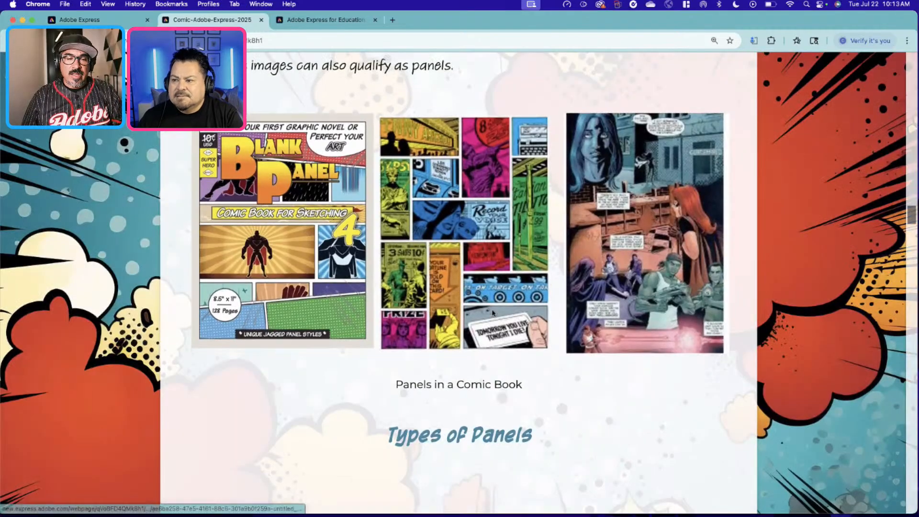
pyautogui.scroll(-5, 494, 314)
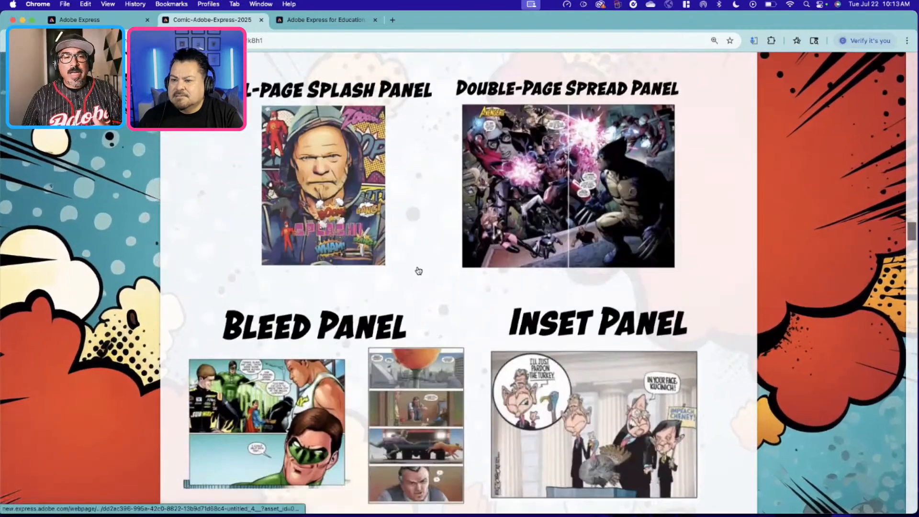
pyautogui.scroll(-3, 438, 304)
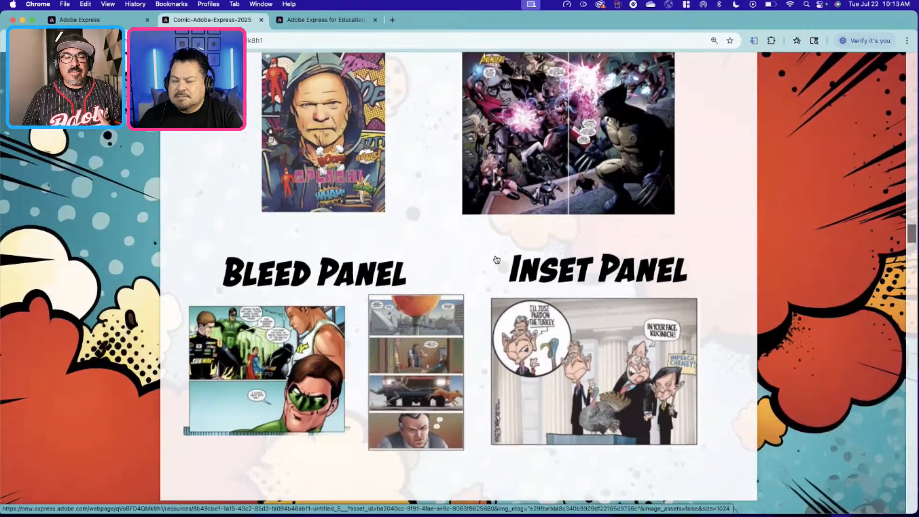
pyautogui.scroll(-4, 439, 304)
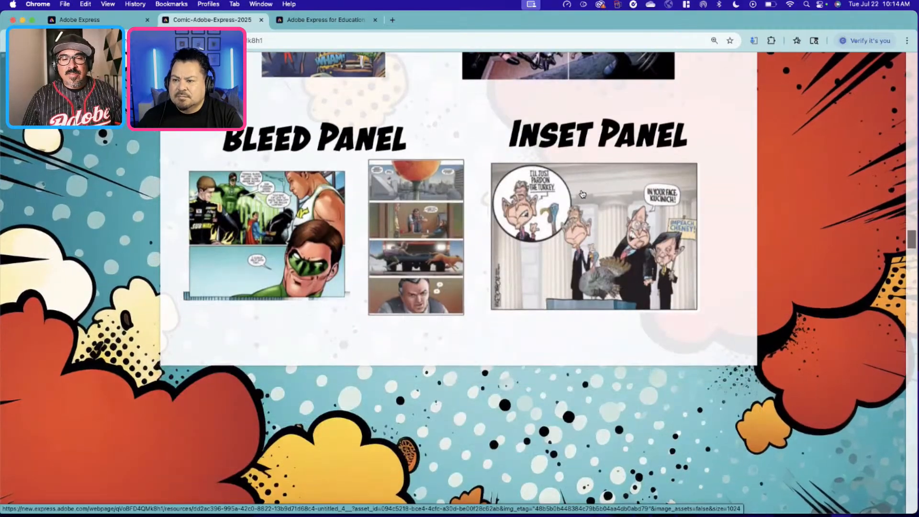
# Step: Review the Lettering in a Comic Book section with its bold, large and display lettering examples
pyautogui.scroll(-10, 526, 212)
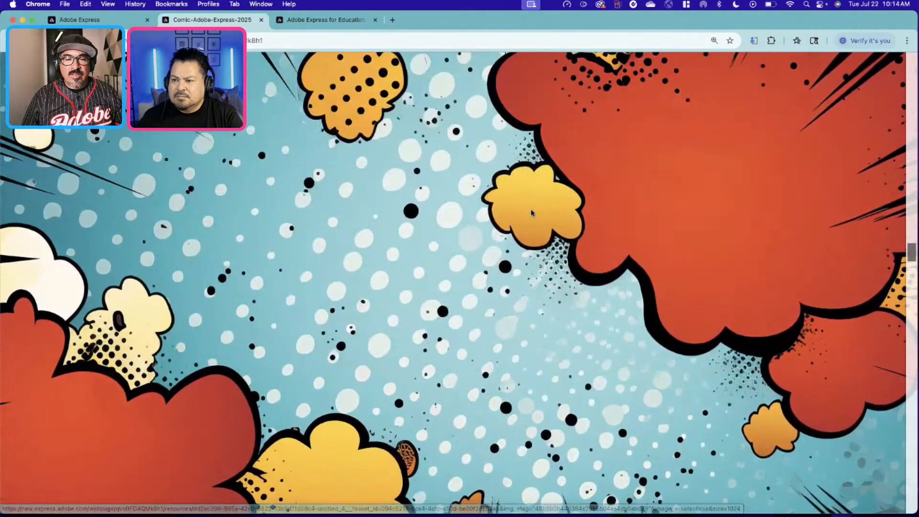
pyautogui.scroll(-10, 531, 213)
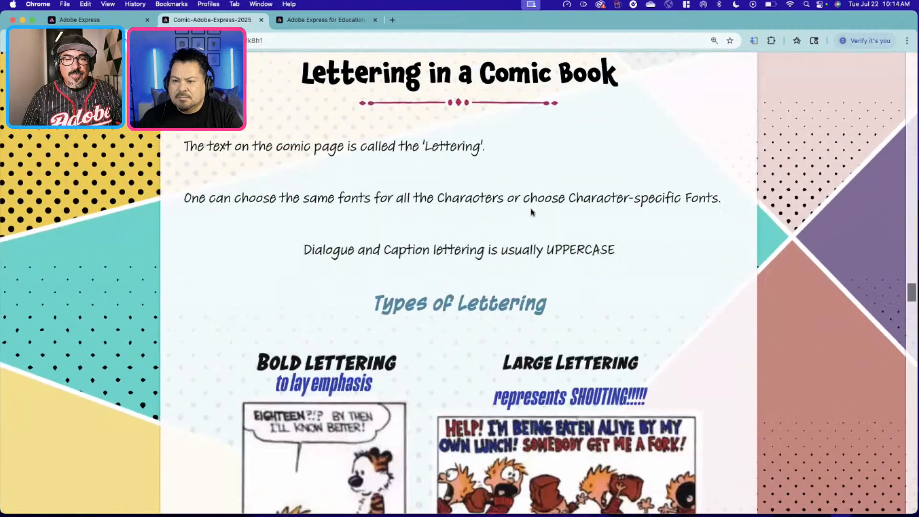
pyautogui.scroll(-2, 532, 212)
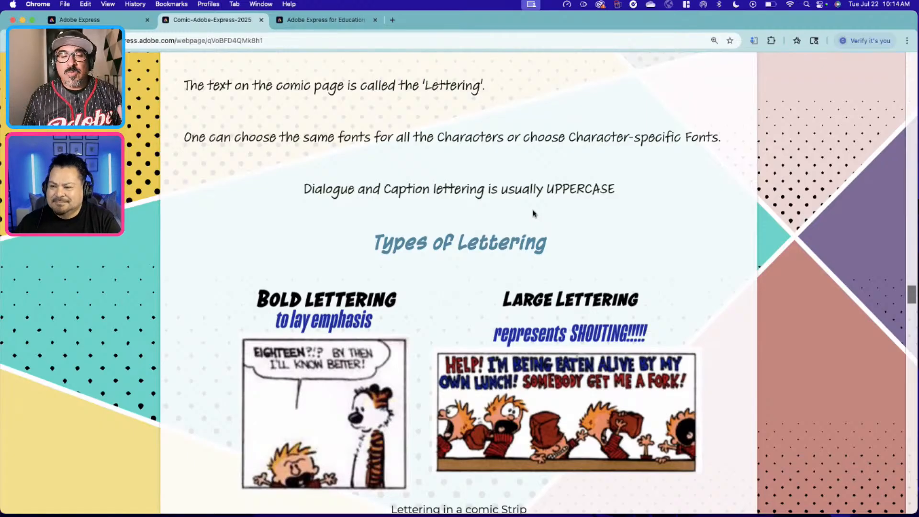
pyautogui.scroll(-3, 534, 212)
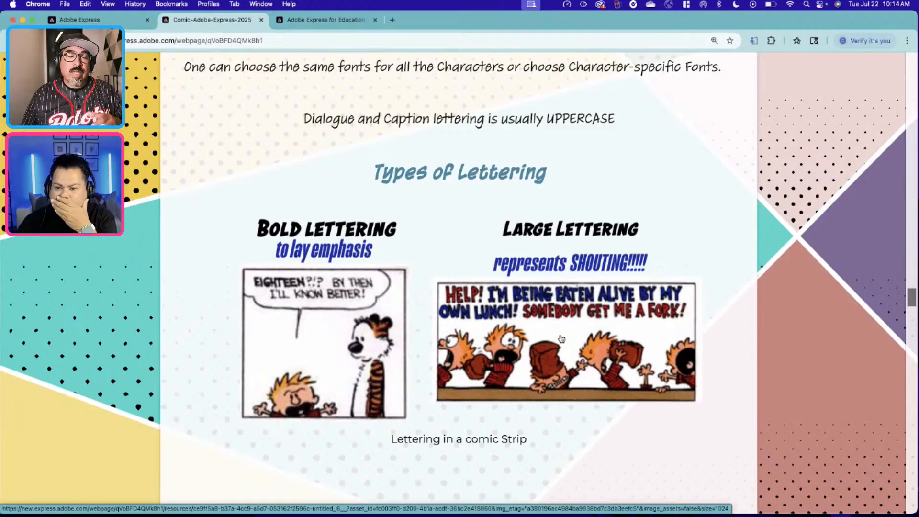
pyautogui.scroll(-6, 562, 339)
pyautogui.scroll(-2, 562, 338)
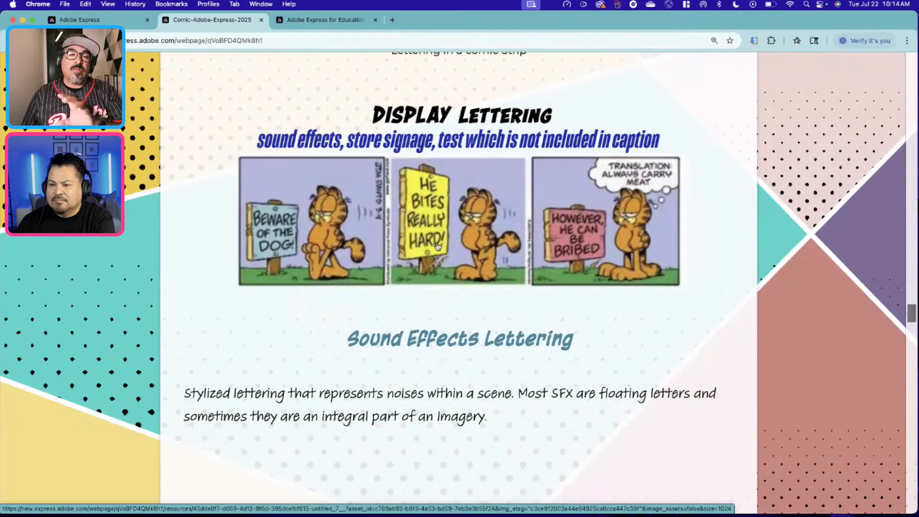
# Step: Read the Sound Effects Lettering description and examine the SFX onomatopoeia examples
pyautogui.scroll(-2, 546, 245)
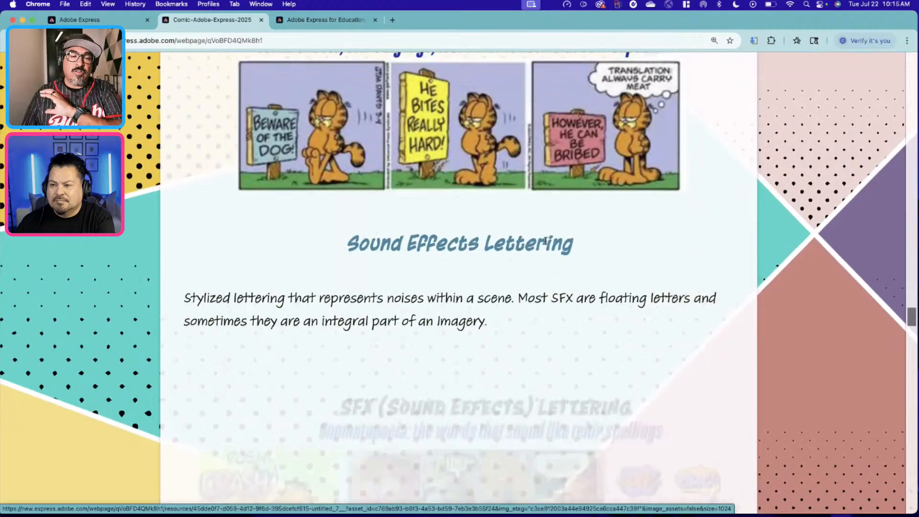
pyautogui.scroll(-5, 546, 244)
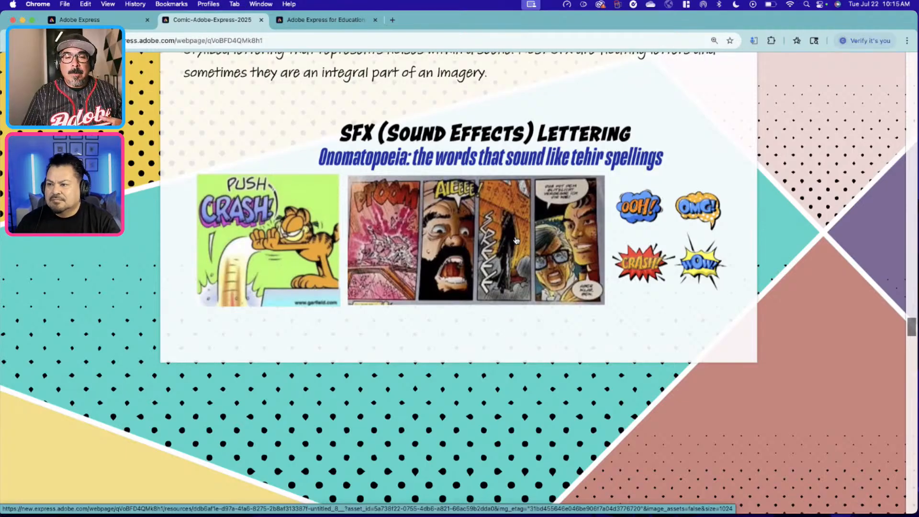
pyautogui.scroll(-1, 517, 240)
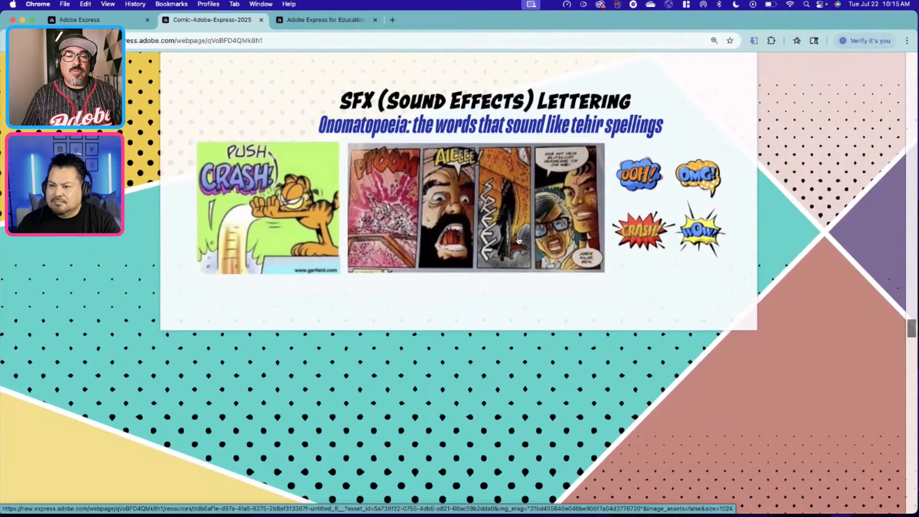
# Step: Review the Word Bubbles section, covering word balloons, thought balloons and the Emanata examples
pyautogui.scroll(-2, 519, 239)
pyautogui.scroll(-10, 520, 239)
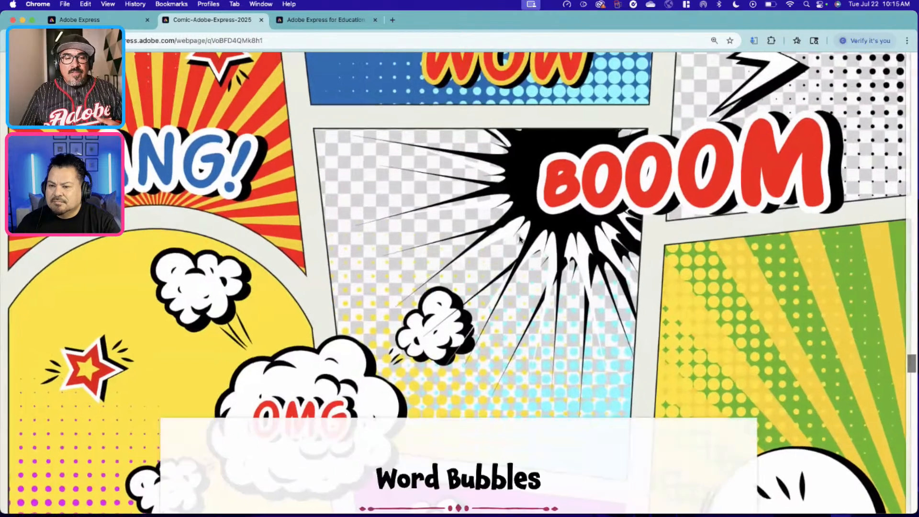
pyautogui.scroll(-8, 520, 239)
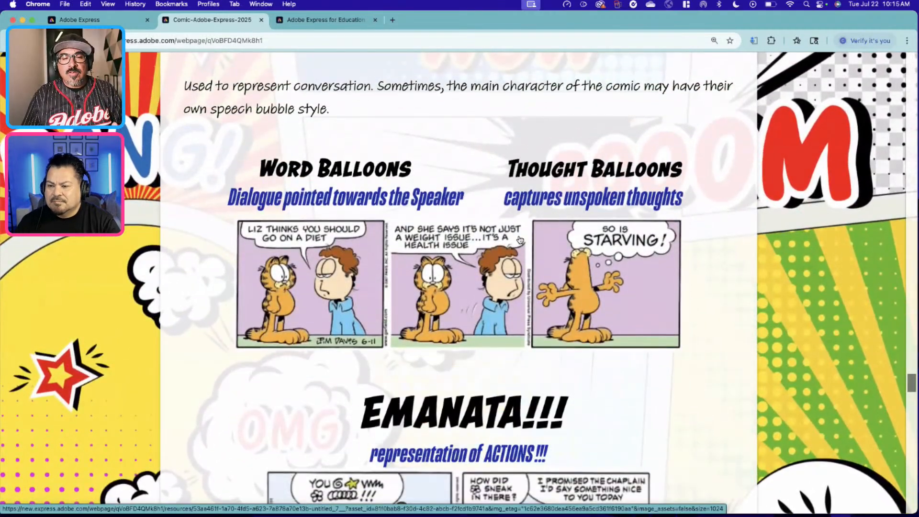
pyautogui.scroll(-2, 520, 239)
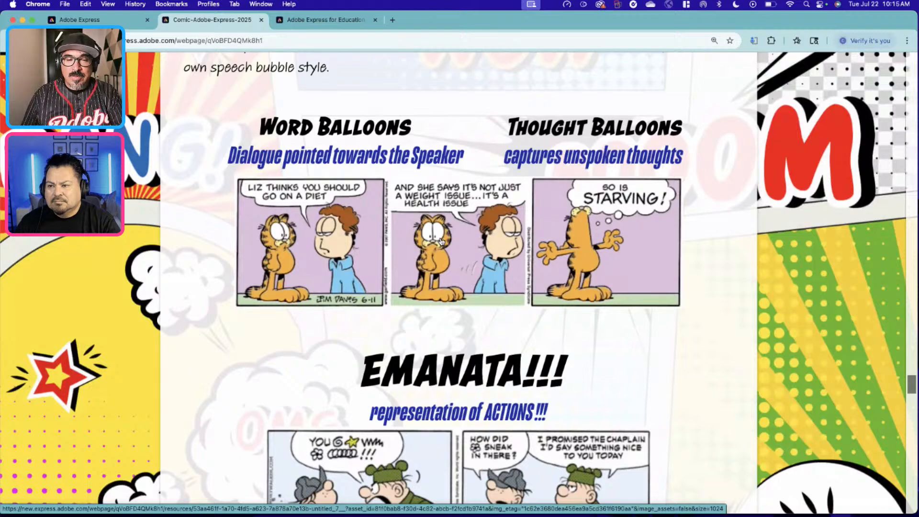
pyautogui.scroll(-5, 449, 269)
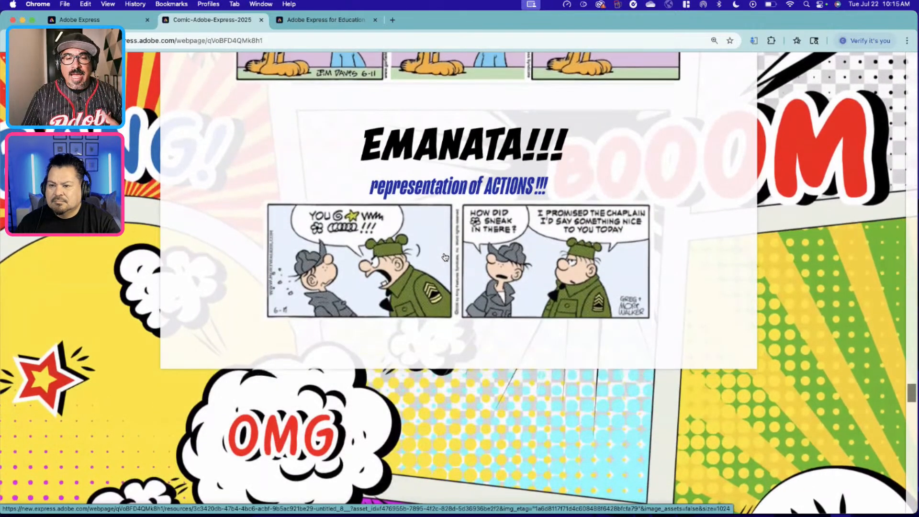
# Step: Review the Writing Your Own Comic Strip section and examine an enlarged view of the Comic Strip Ideas themes
pyautogui.scroll(-4, 445, 259)
pyautogui.scroll(-10, 444, 257)
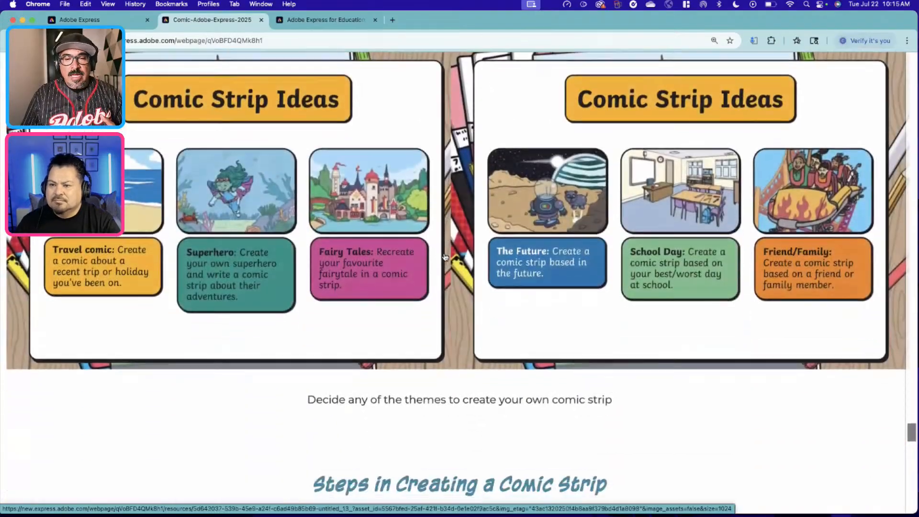
pyautogui.scroll(4, 445, 257)
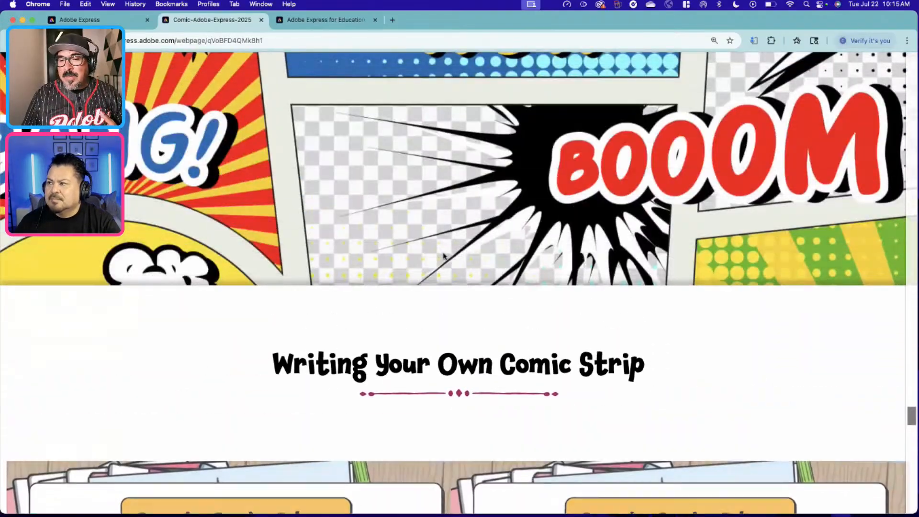
pyautogui.scroll(-2, 444, 256)
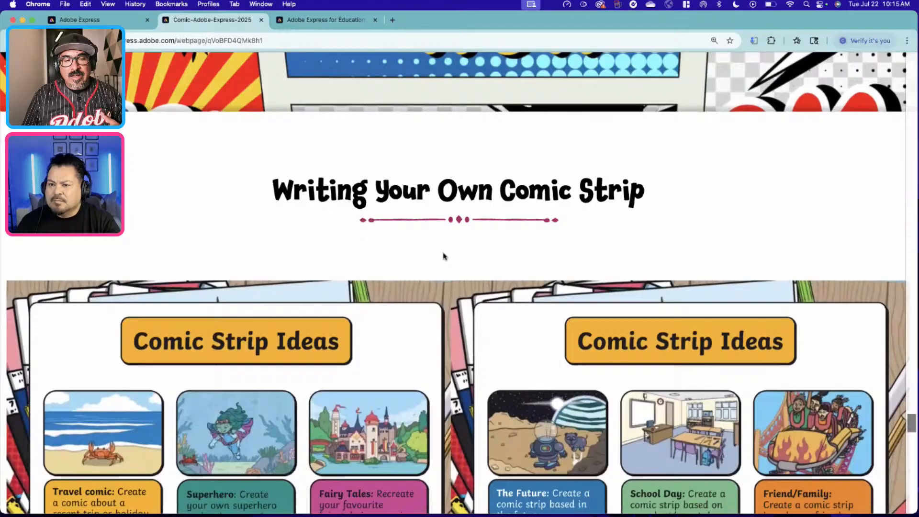
pyautogui.scroll(2, 443, 256)
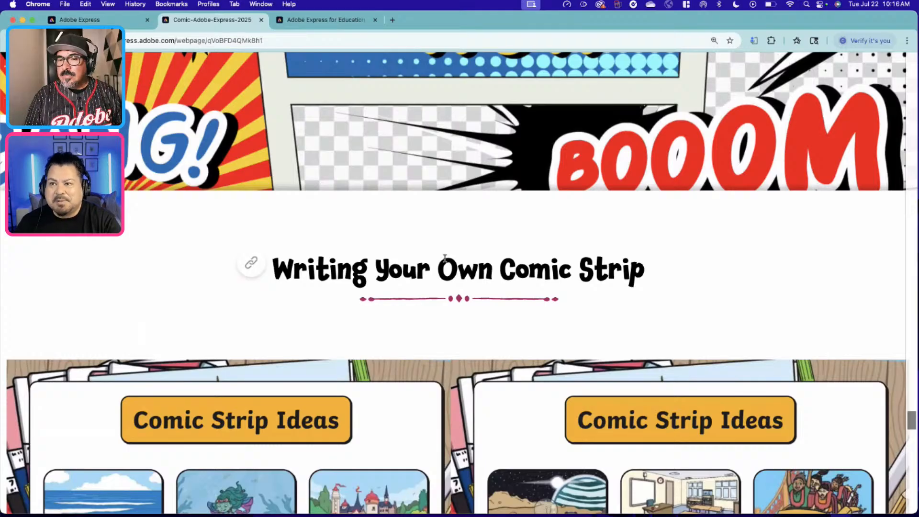
pyautogui.scroll(-3, 445, 258)
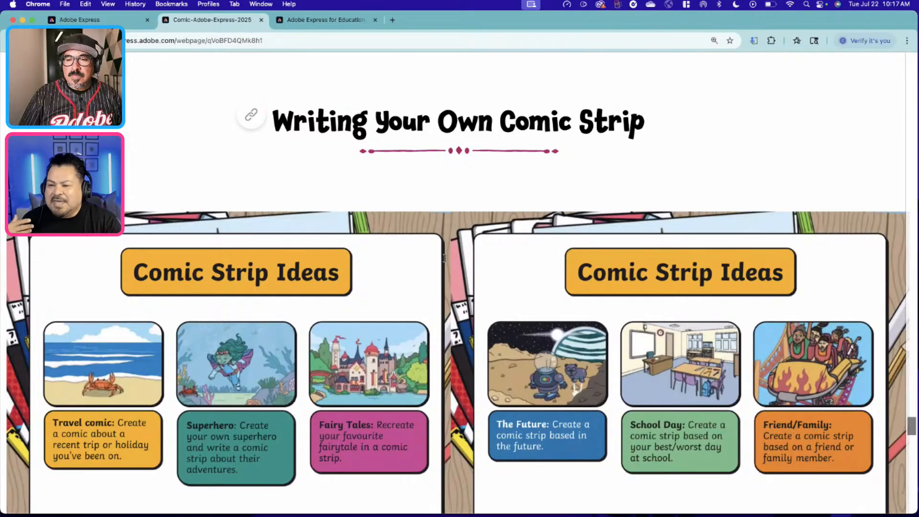
pyautogui.scroll(-3, 444, 258)
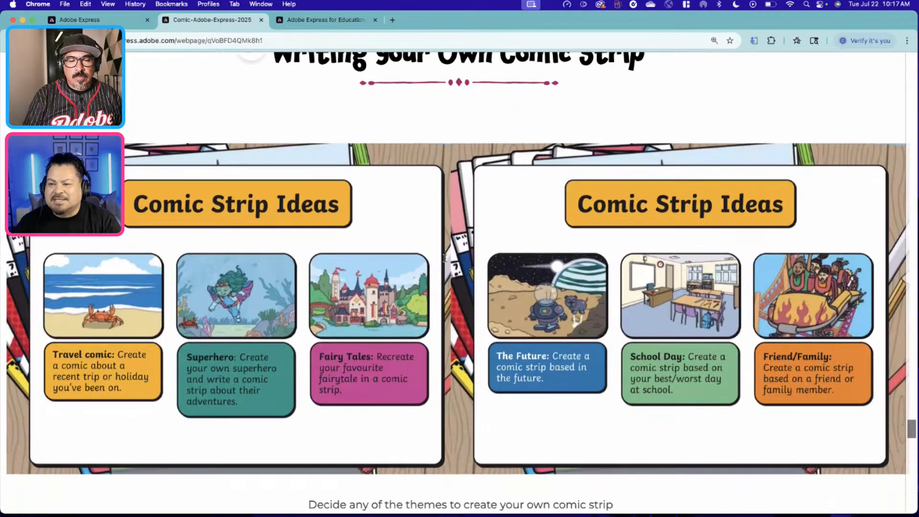
pyautogui.click(562, 328)
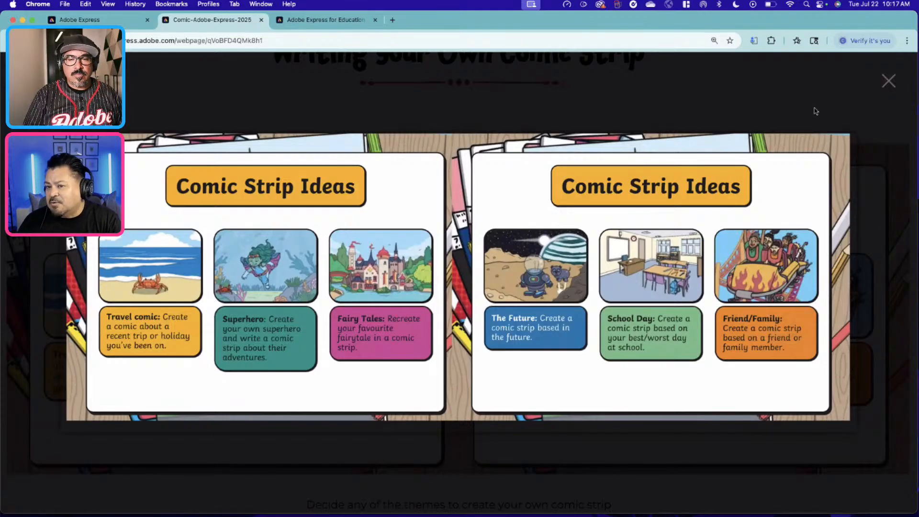
pyautogui.click(889, 80)
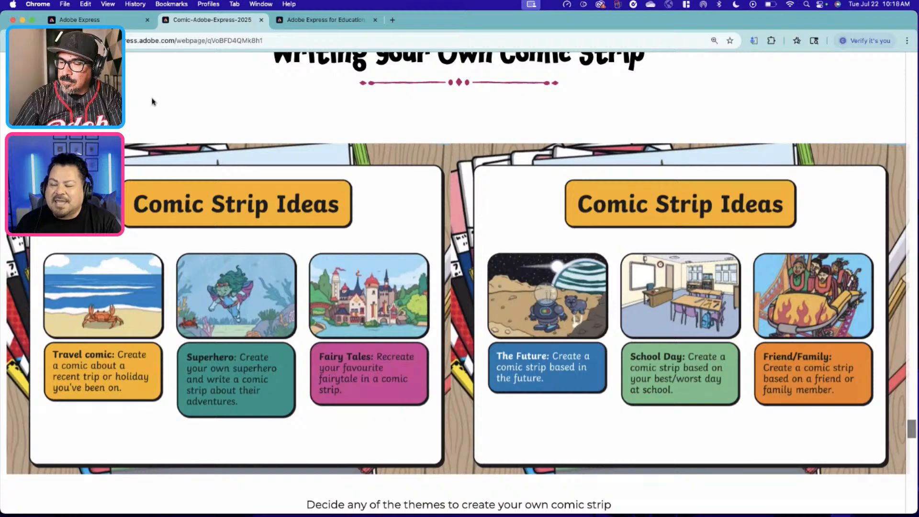
# Step: In Adobe Express, generate an image of a magical forest with a glowing fairy flying above a toadstool house, sparkles and mystical creatures peeking from the trees
pyautogui.click(126, 24)
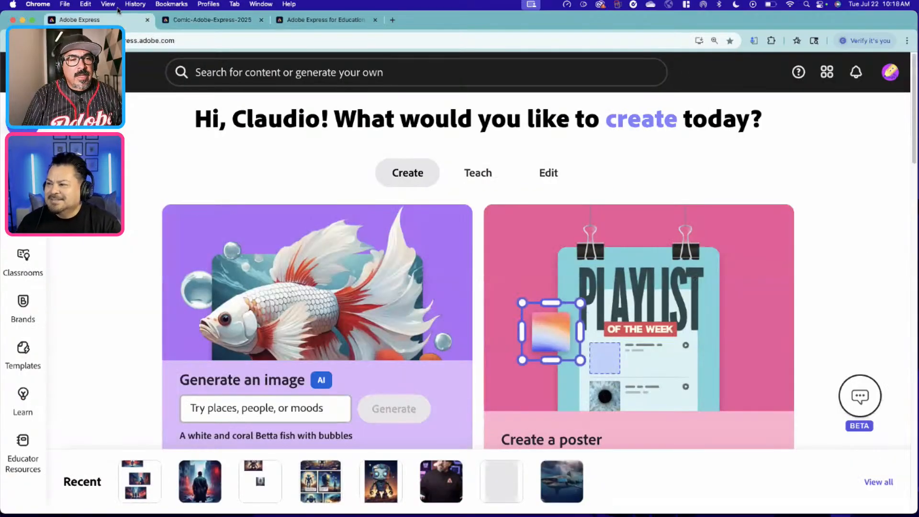
pyautogui.click(108, 4)
pyautogui.click(129, 114)
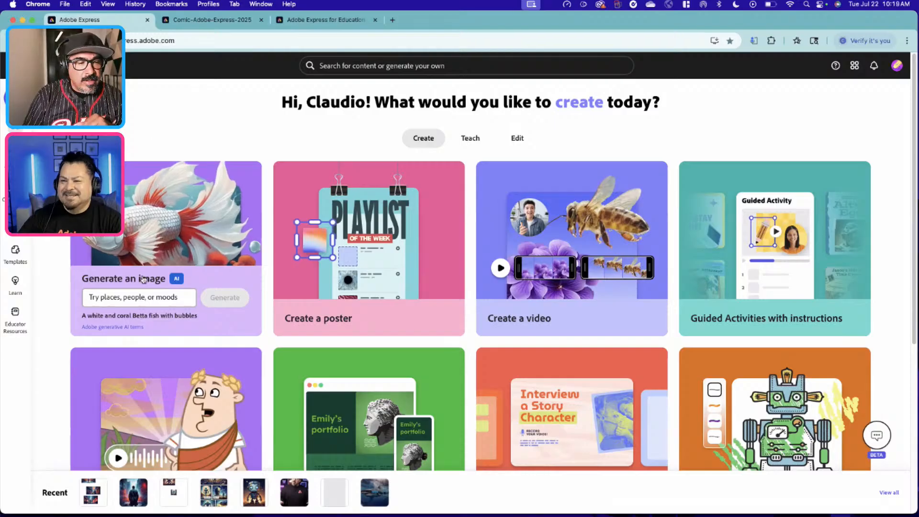
pyautogui.click(149, 295)
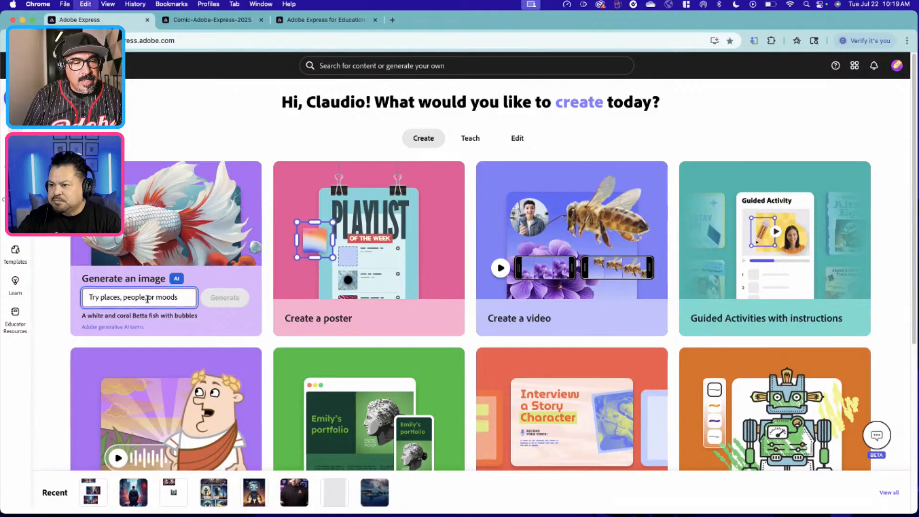
pyautogui.press('super+v')
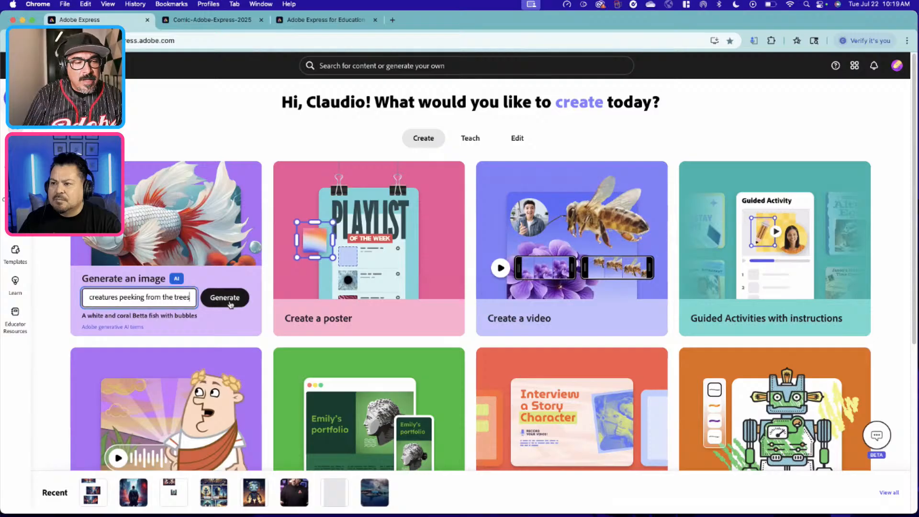
pyautogui.press('super+a')
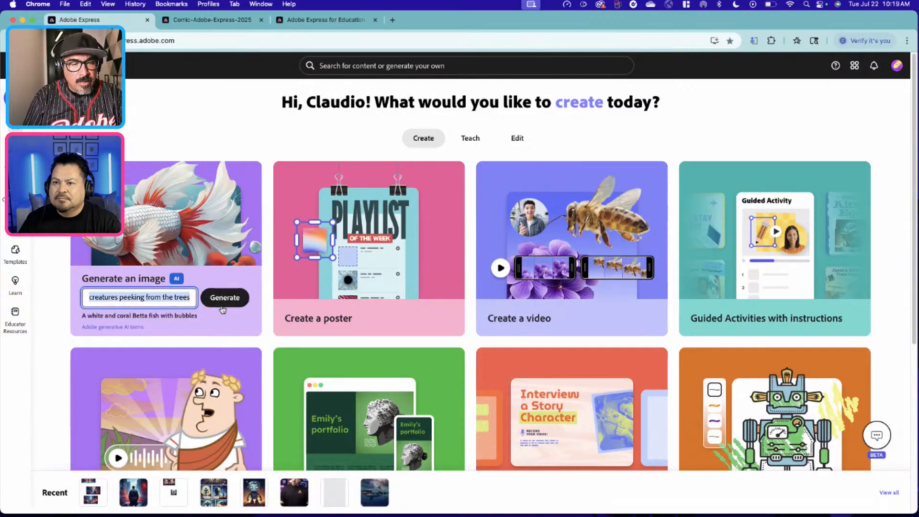
pyautogui.click(224, 297)
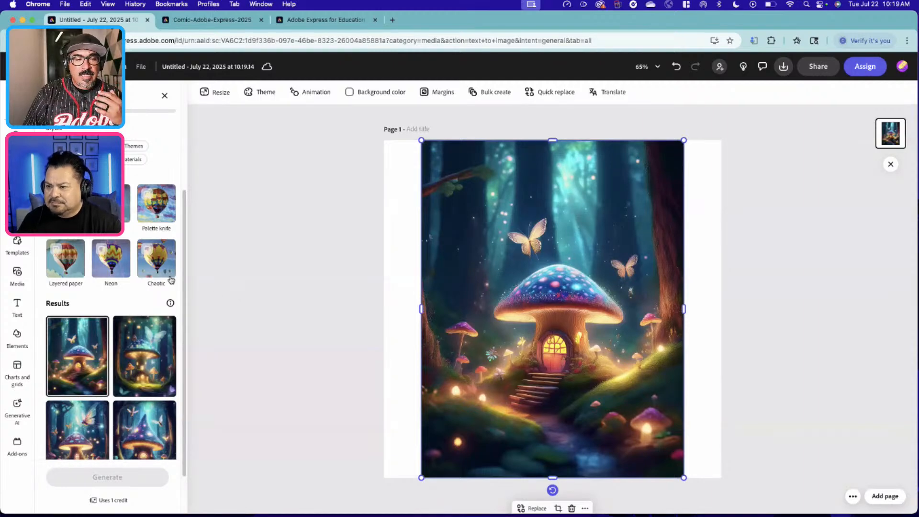
# Step: Check the image prompt and generate new versions of the magical forest using the Doodle technique style
pyautogui.scroll(4, 162, 297)
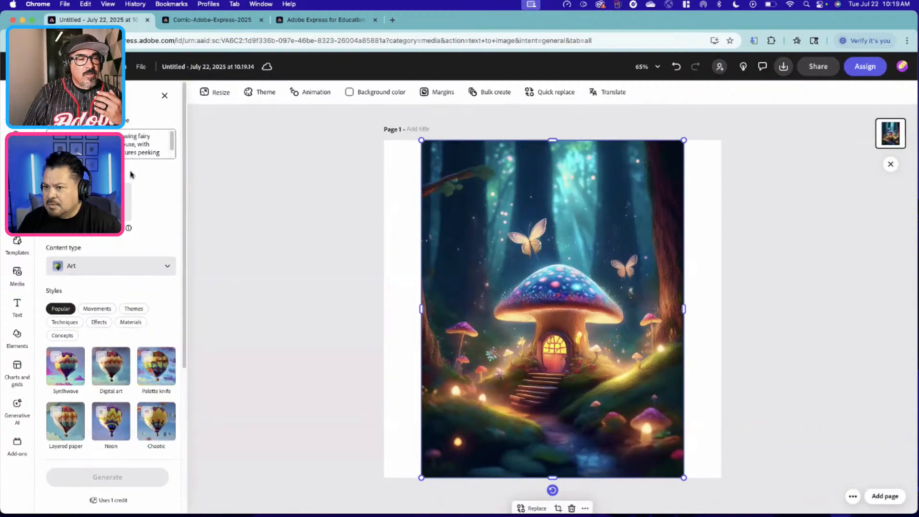
pyautogui.click(134, 155)
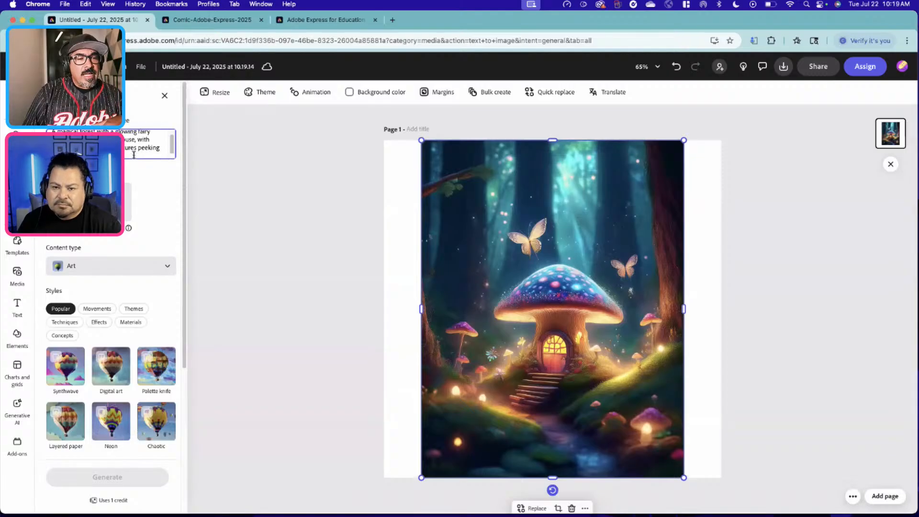
pyautogui.scroll(-1, 134, 154)
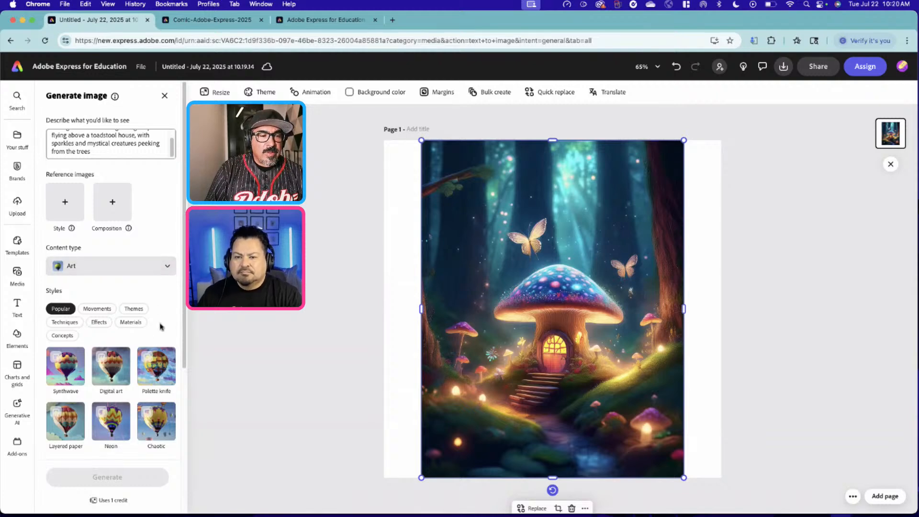
pyautogui.scroll(-2, 160, 326)
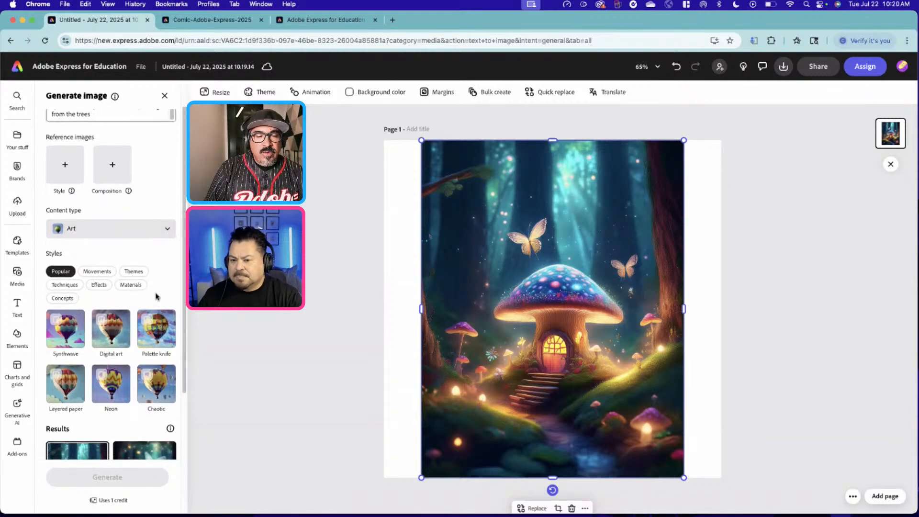
pyautogui.scroll(-1, 153, 299)
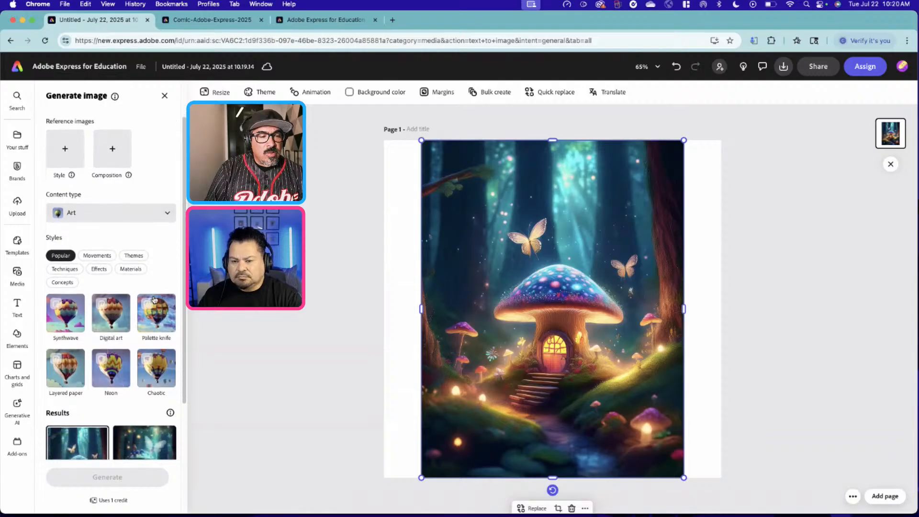
pyautogui.click(80, 274)
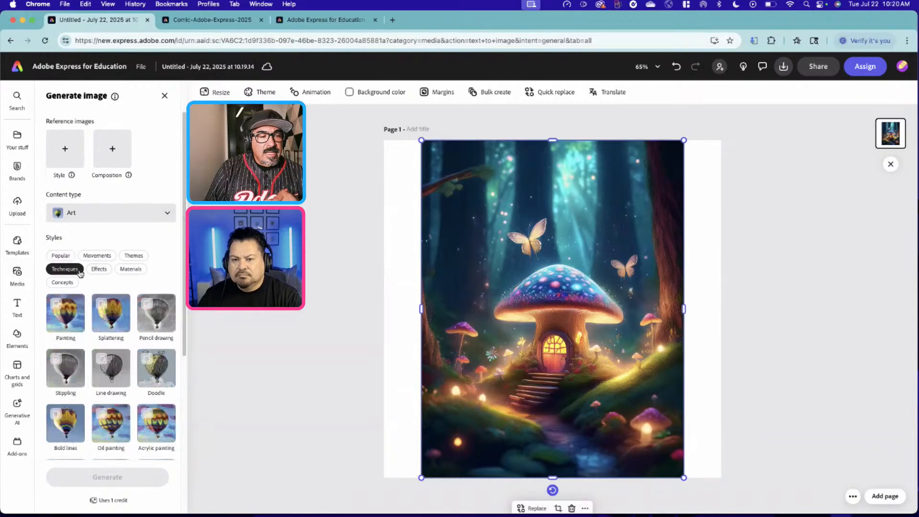
pyautogui.scroll(-2, 154, 357)
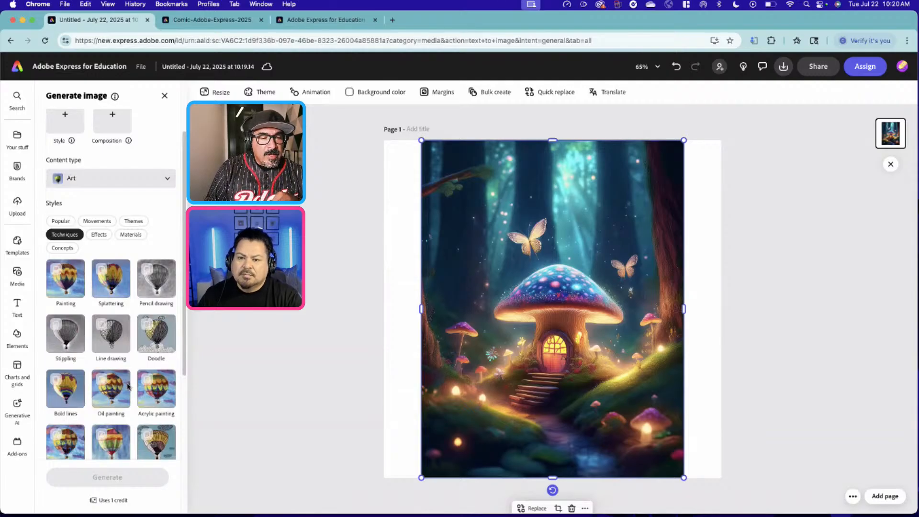
pyautogui.scroll(-1, 153, 340)
pyautogui.click(161, 332)
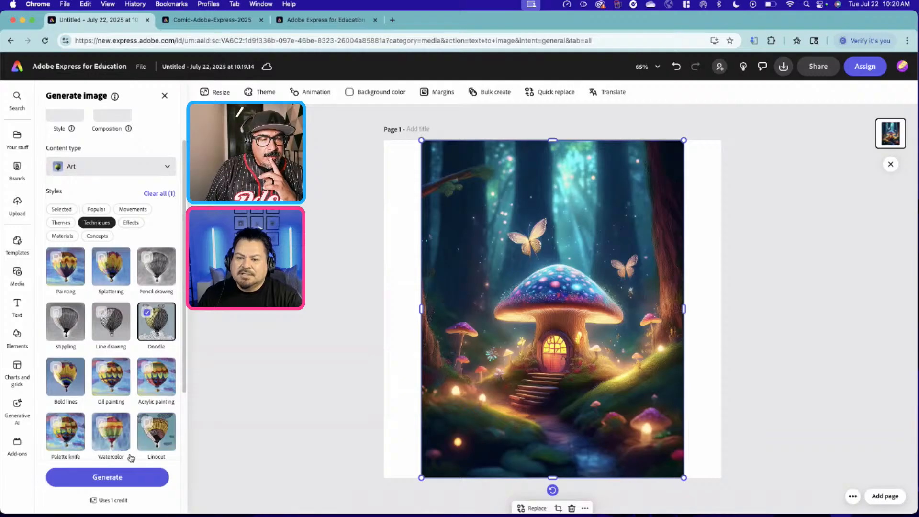
pyautogui.click(123, 485)
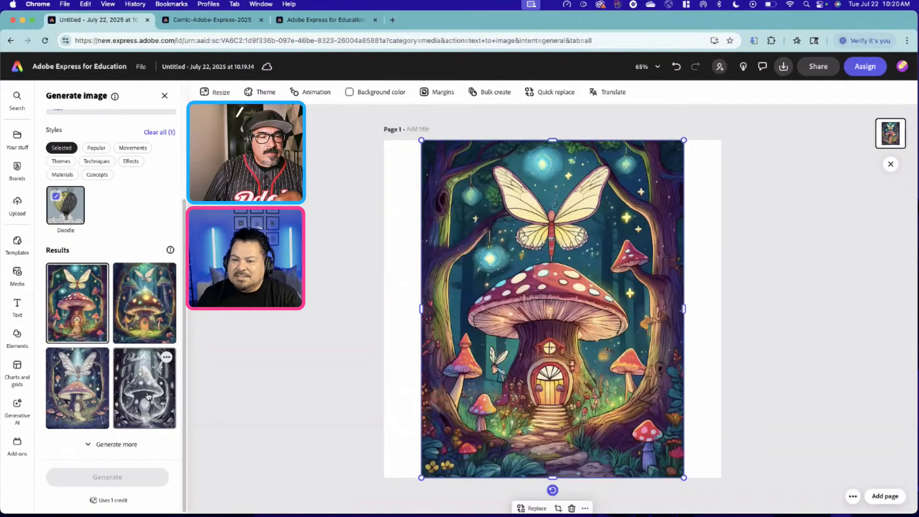
# Step: Compare the Doodle results on the page and apply the one with the winged fairy standing on the mushroom house
pyautogui.click(144, 304)
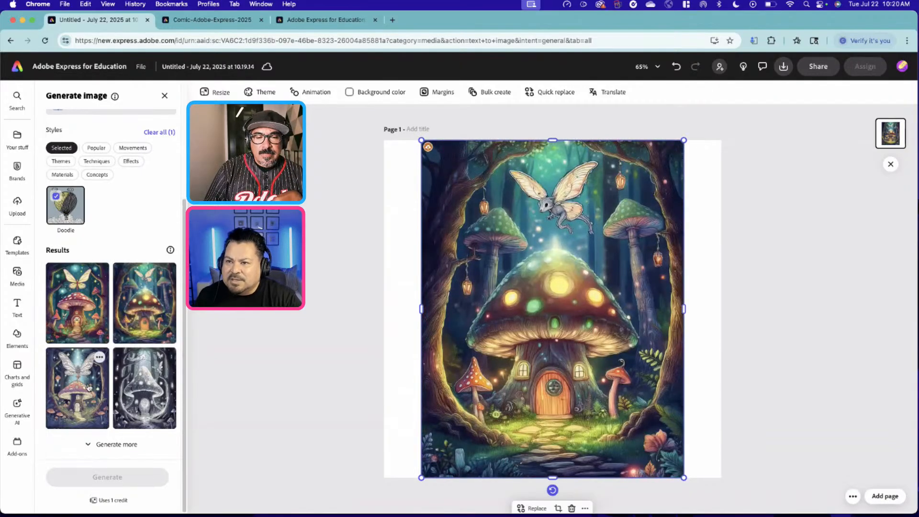
pyautogui.click(88, 386)
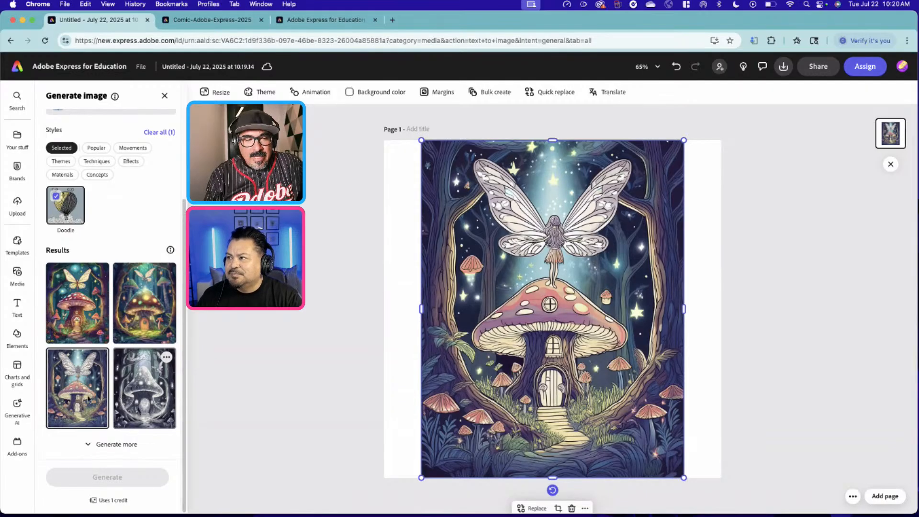
pyautogui.scroll(1, 61, 305)
pyautogui.scroll(1, 61, 305)
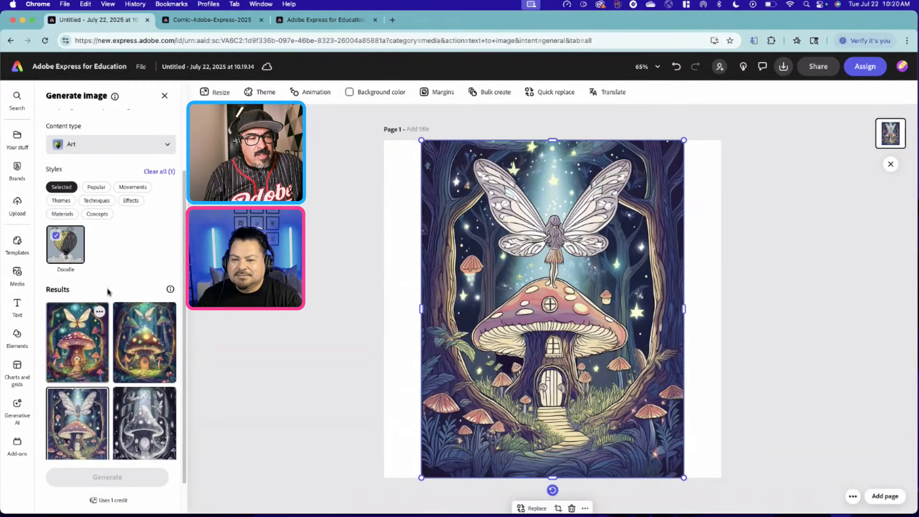
pyautogui.click(128, 355)
pyautogui.click(102, 353)
pyautogui.click(93, 424)
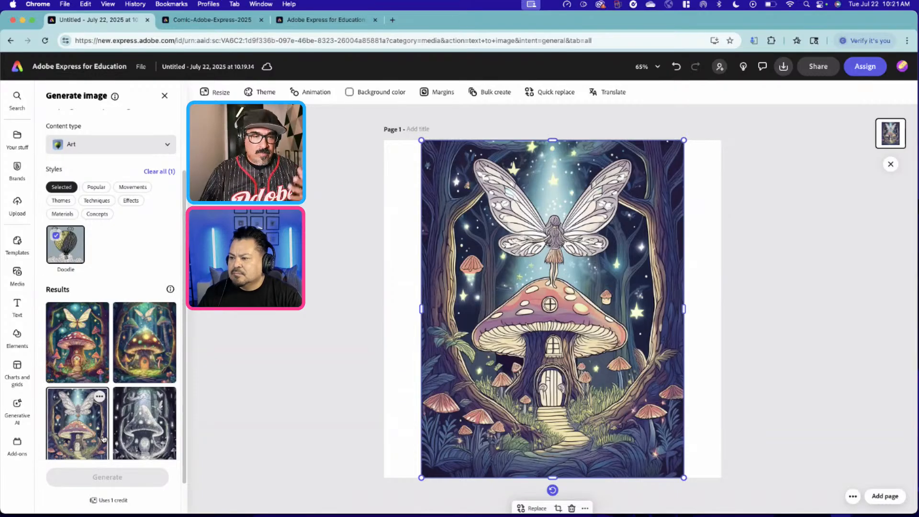
# Step: Return to the Adobe Express home page and search all content for "comic"
pyautogui.click(17, 70)
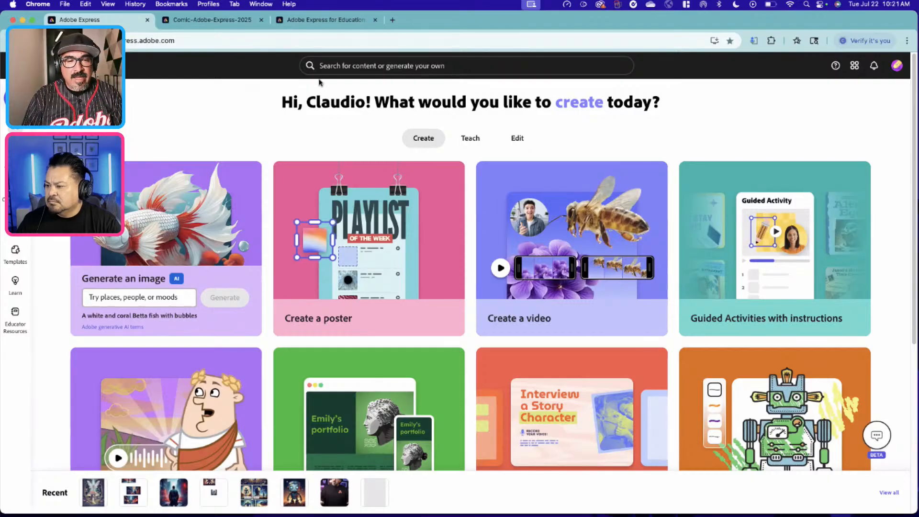
pyautogui.click(345, 66)
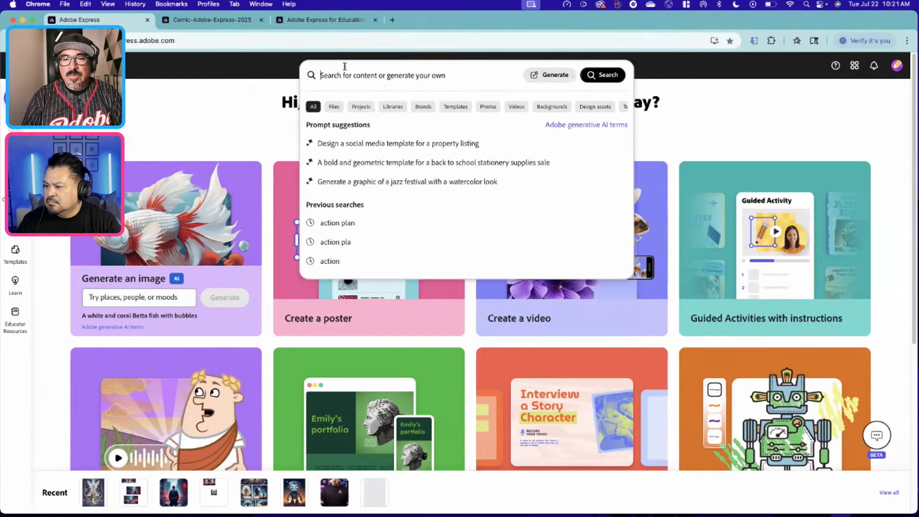
pyautogui.write('comic')
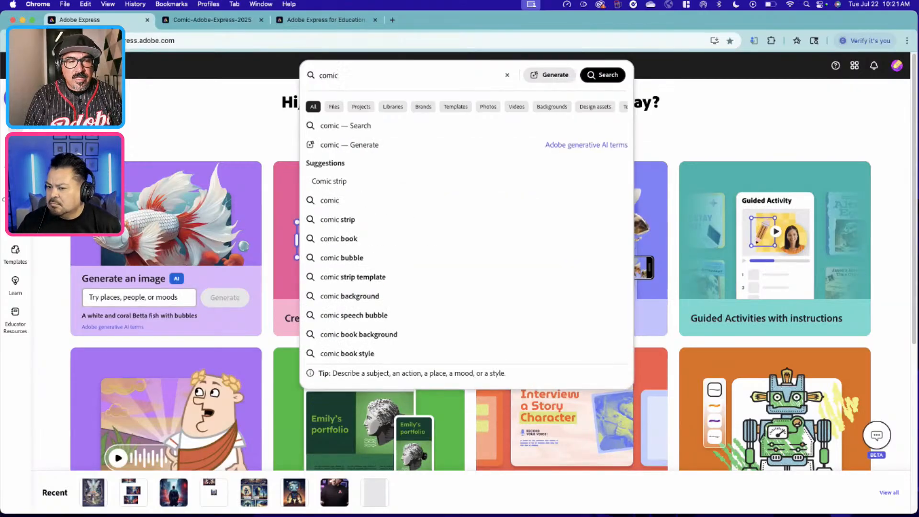
pyautogui.press('Return')
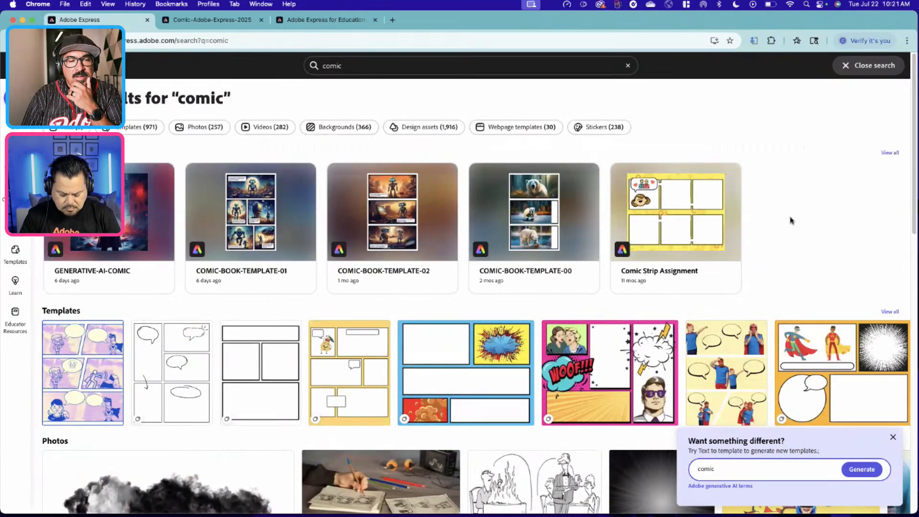
# Step: Show all templates matching the comic search and browse the available comic strip layouts
pyautogui.scroll(-5, 791, 221)
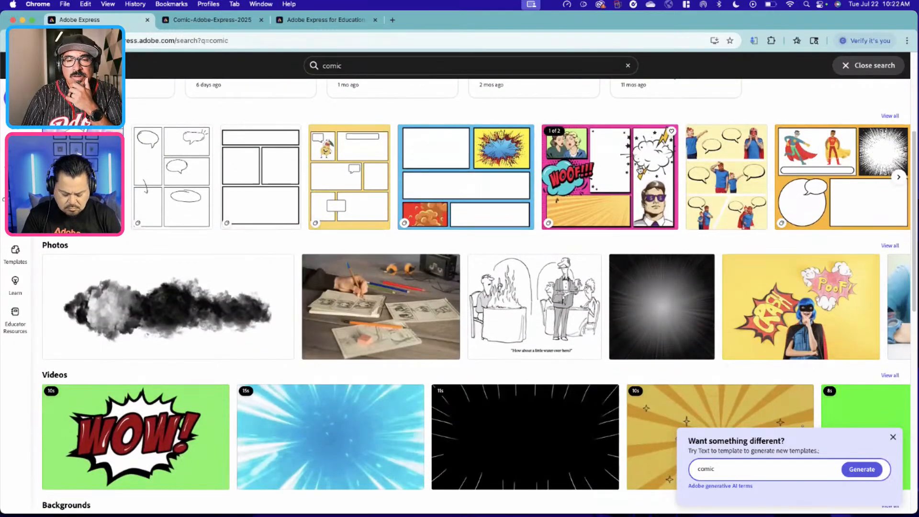
pyautogui.click(892, 116)
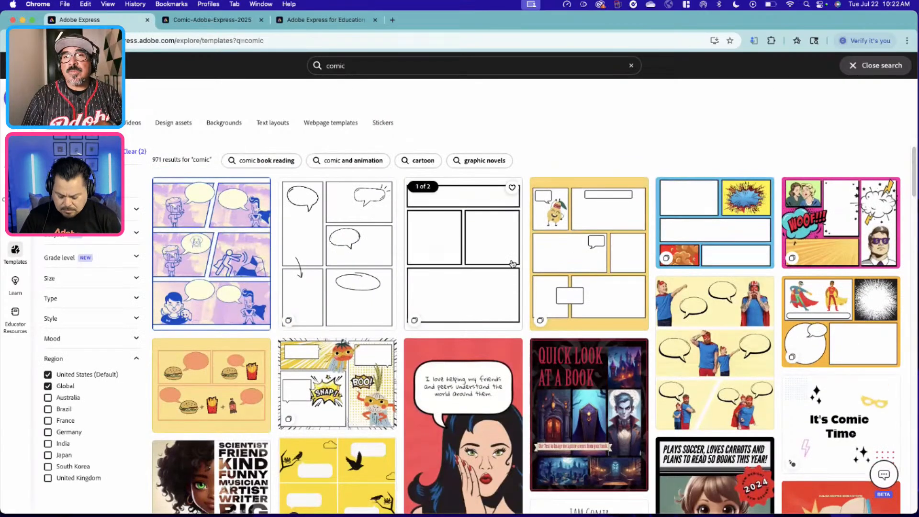
pyautogui.scroll(-2, 514, 266)
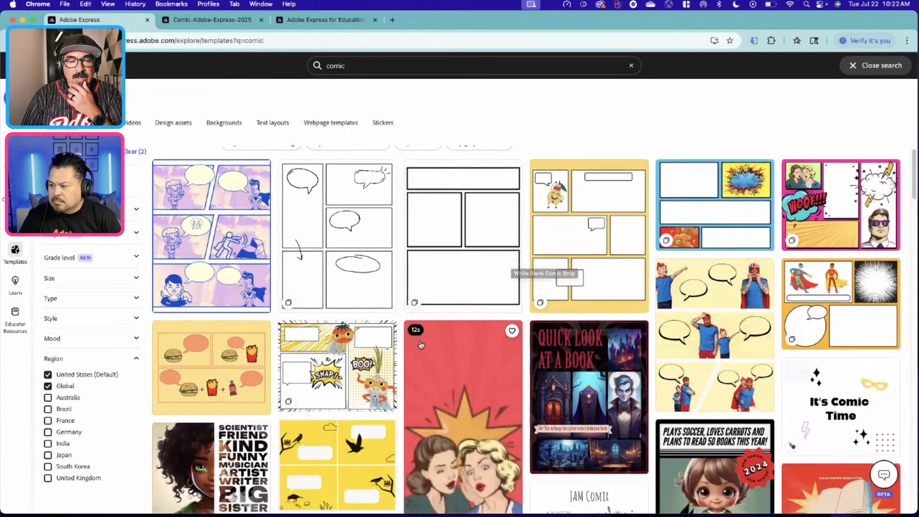
pyautogui.scroll(-3, 612, 358)
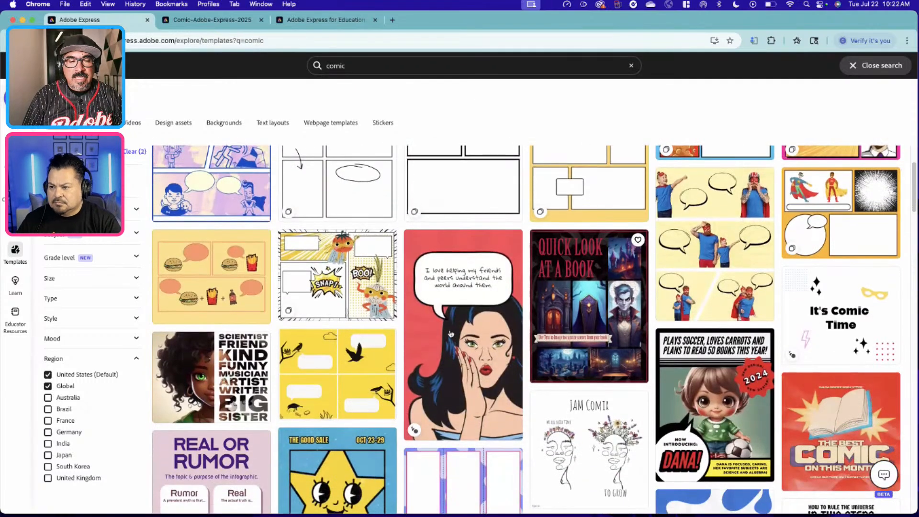
# Step: Look further through the comic template results and compare the page layouts
pyautogui.scroll(-5, 632, 287)
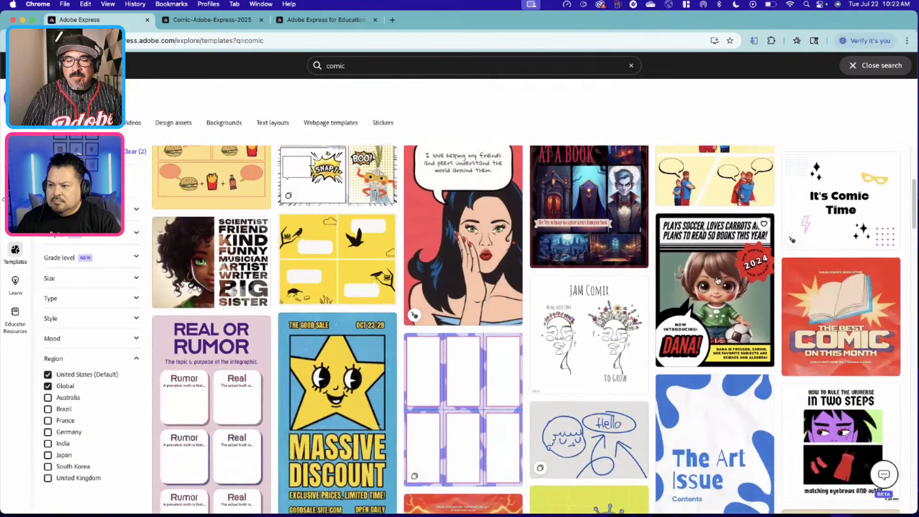
pyautogui.scroll(9, 711, 291)
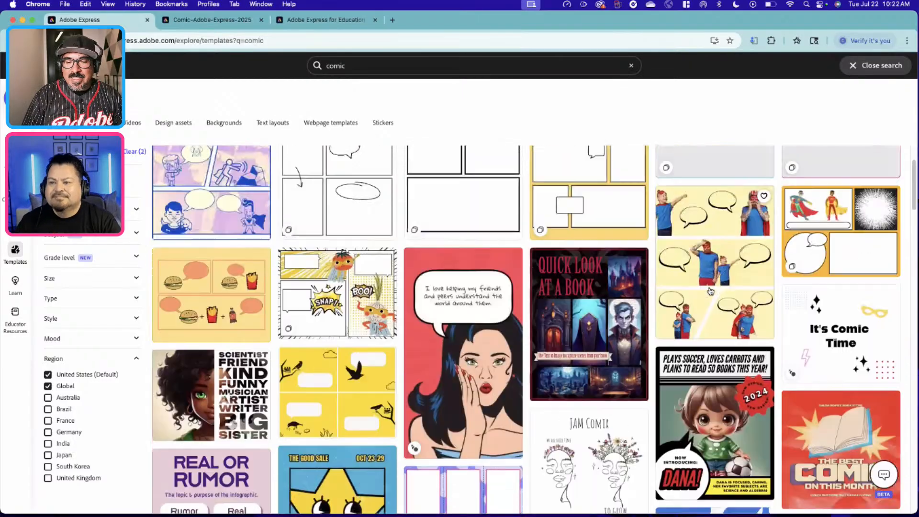
pyautogui.scroll(-1, 732, 216)
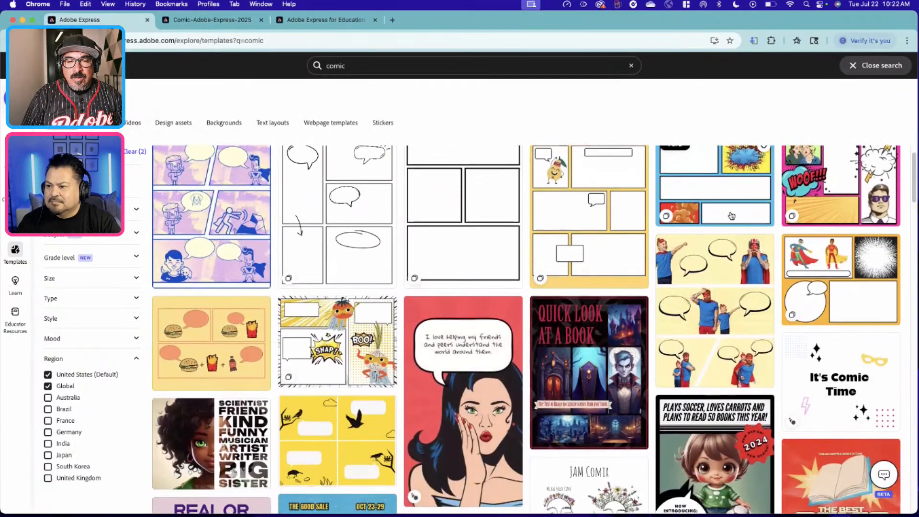
pyautogui.scroll(-8, 546, 251)
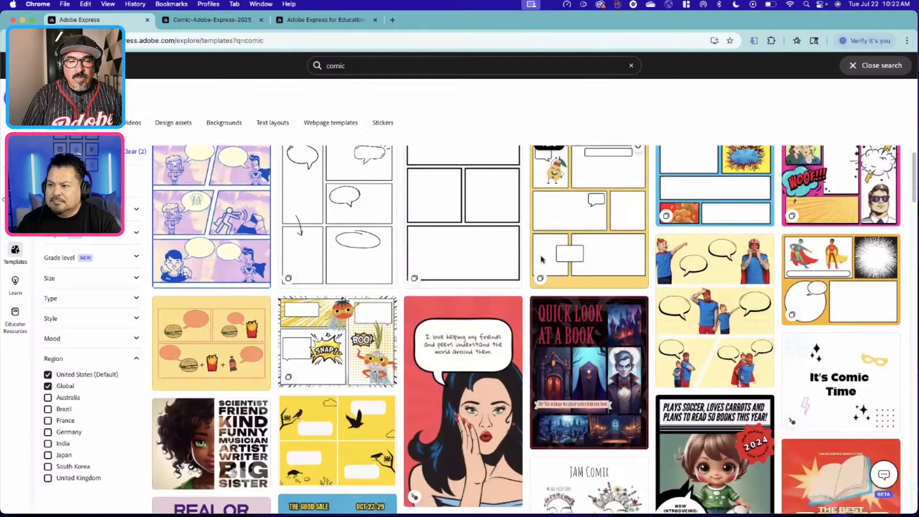
pyautogui.scroll(-5, 543, 260)
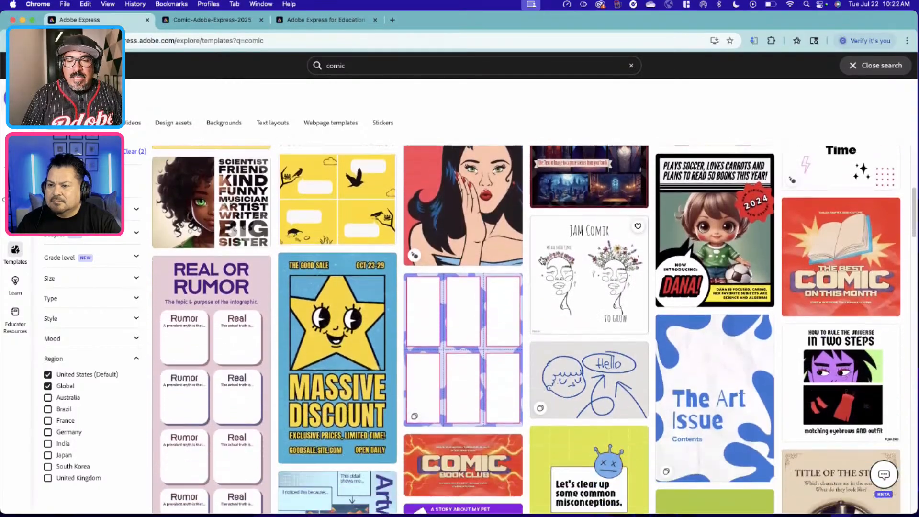
pyautogui.scroll(10, 542, 260)
pyautogui.scroll(5, 543, 260)
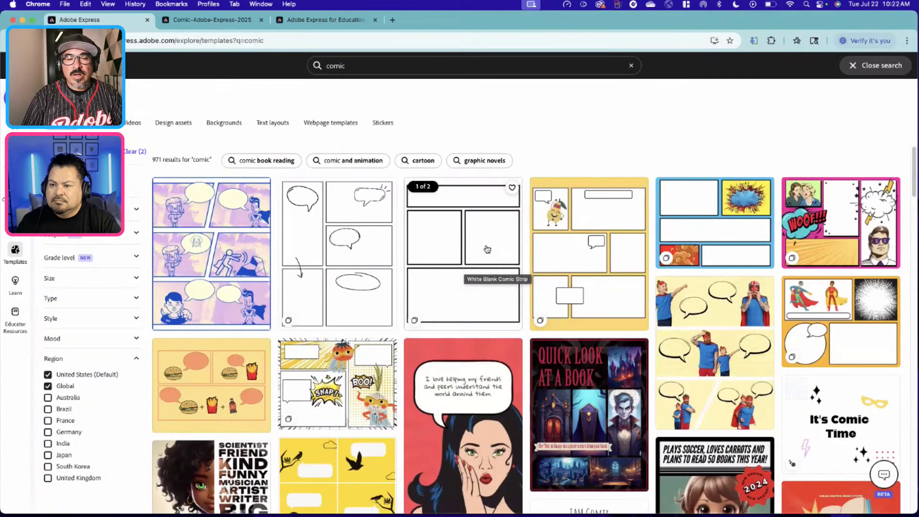
# Step: Open the preview of the White Blank Comic Strip template and look through the similar layouts suggested for it
pyautogui.click(454, 243)
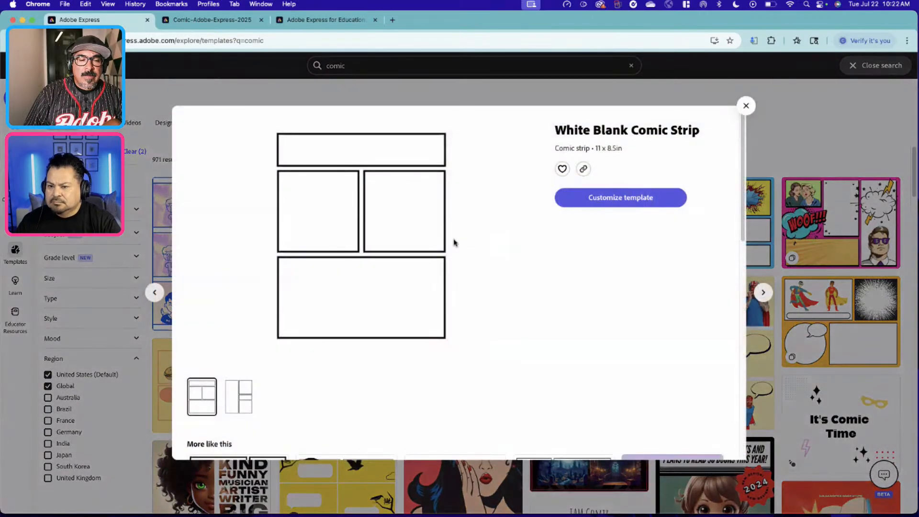
pyautogui.scroll(-5, 462, 279)
pyautogui.scroll(-5, 461, 279)
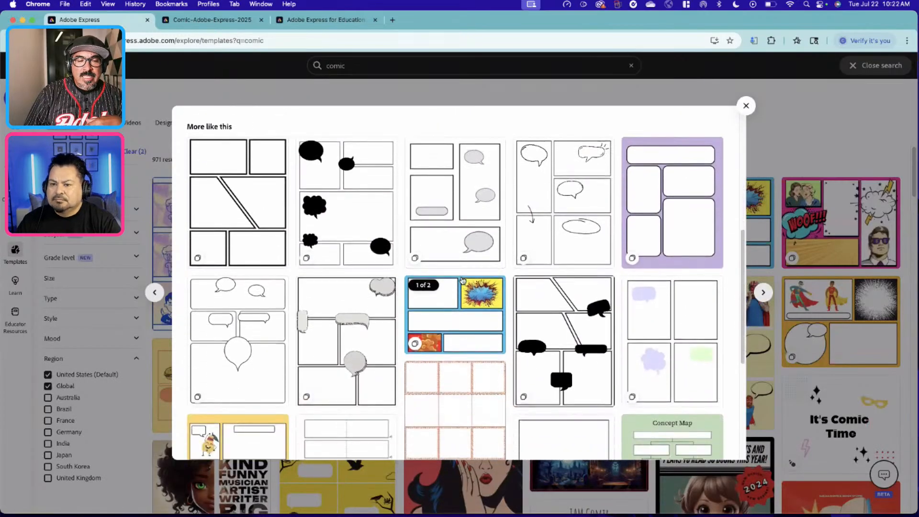
pyautogui.scroll(-5, 462, 280)
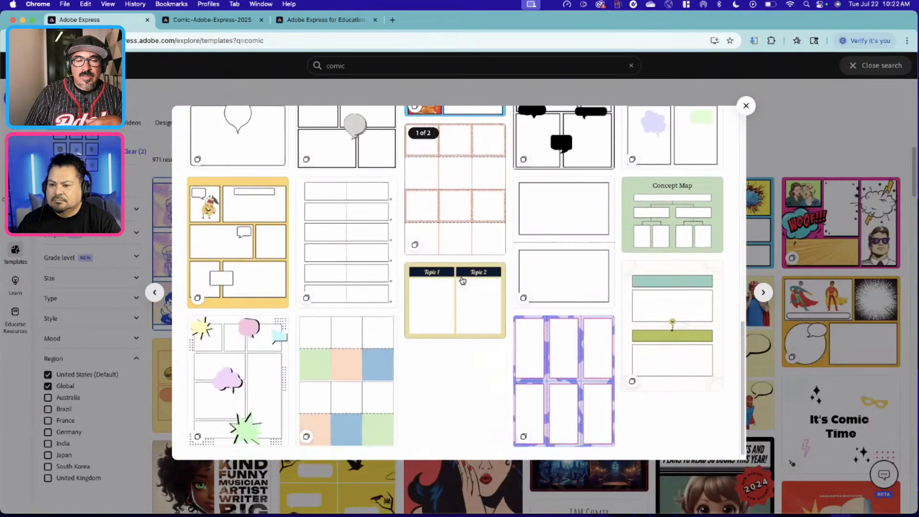
pyautogui.click(462, 280)
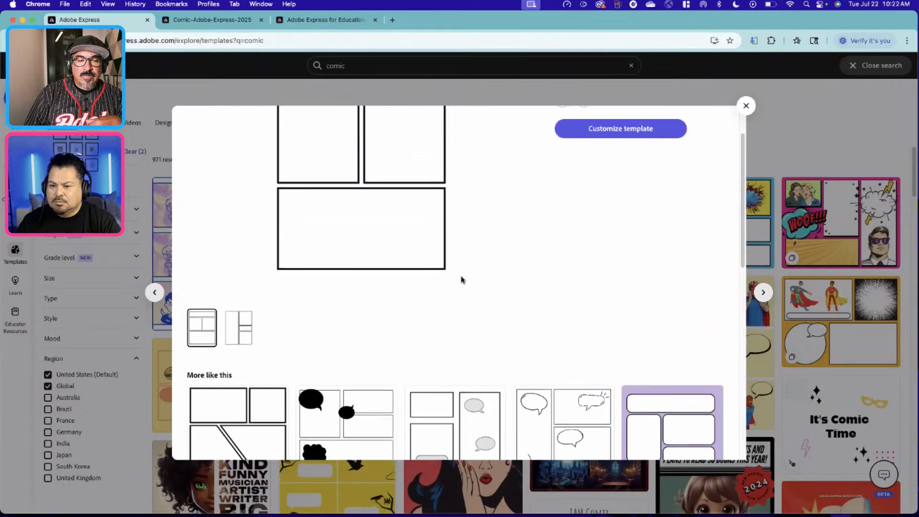
pyautogui.scroll(-2, 462, 279)
pyautogui.scroll(4, 461, 279)
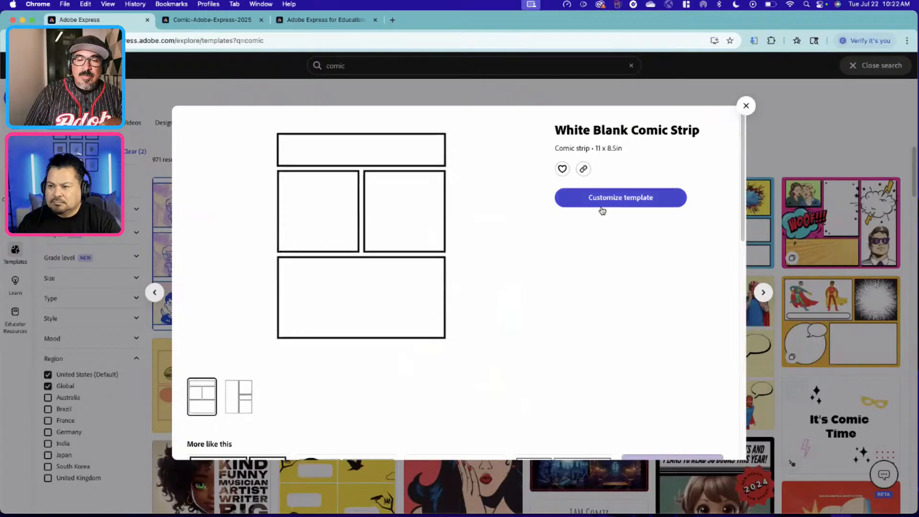
pyautogui.scroll(-6, 526, 291)
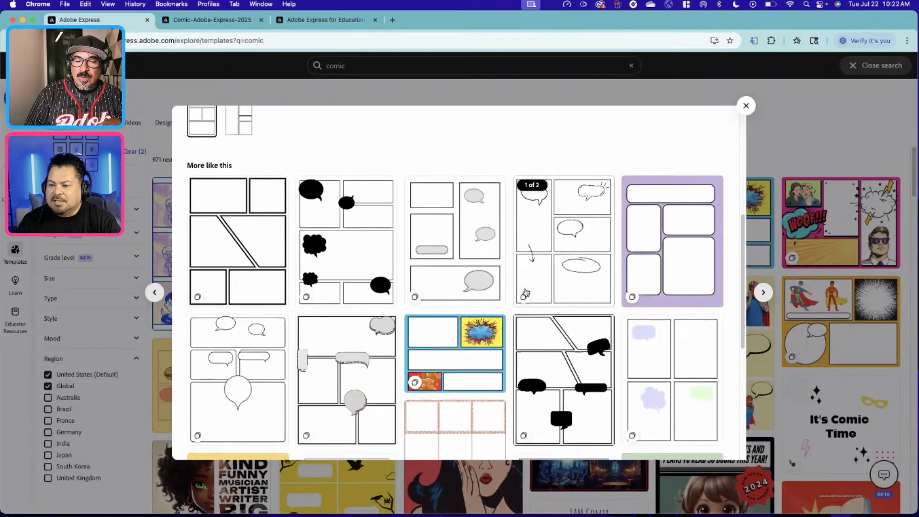
pyautogui.scroll(6, 526, 291)
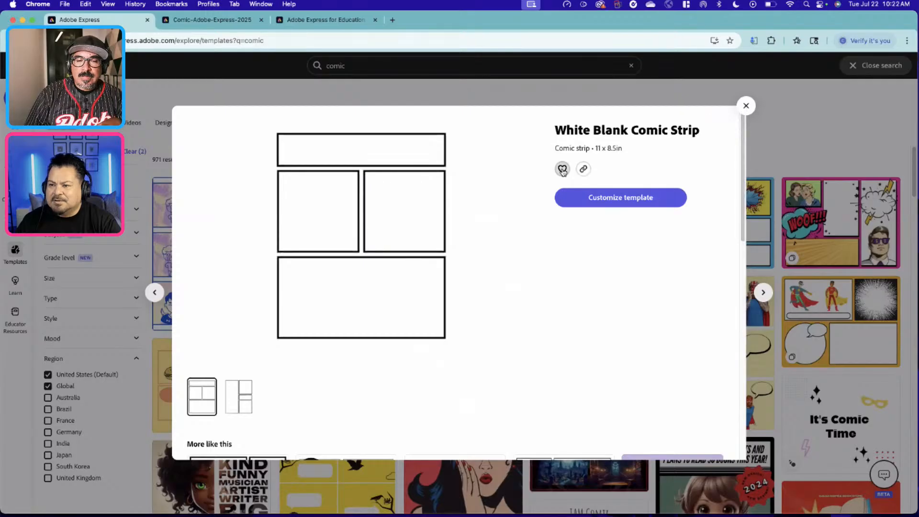
# Step: Add the White Blank Comic Strip template to the favorites and copy its link
pyautogui.click(563, 172)
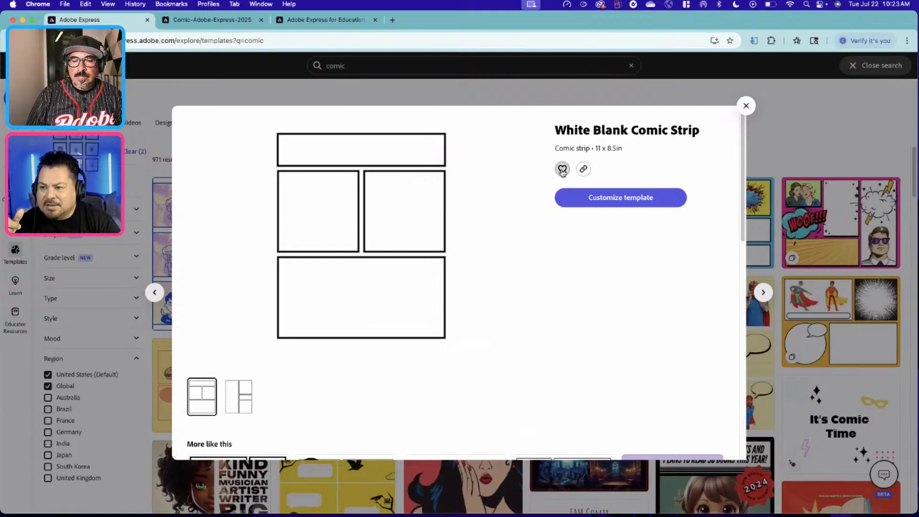
pyautogui.click(563, 170)
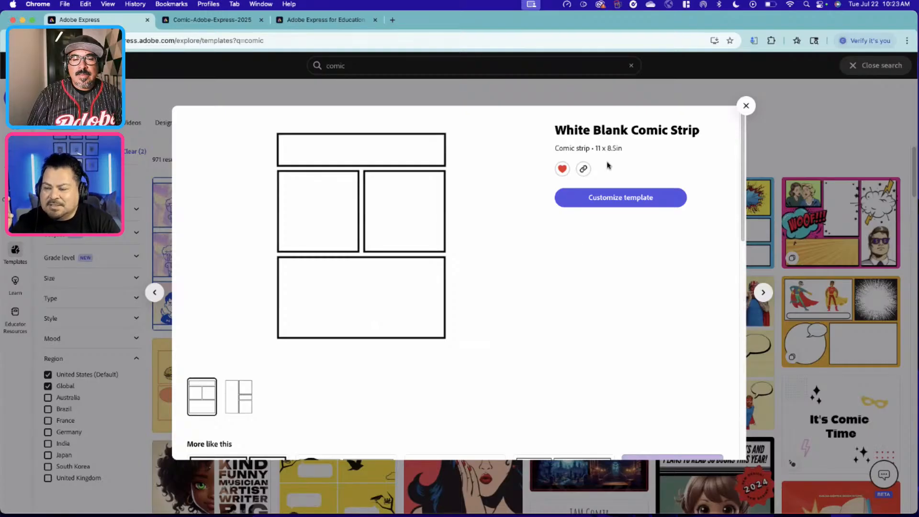
pyautogui.click(585, 171)
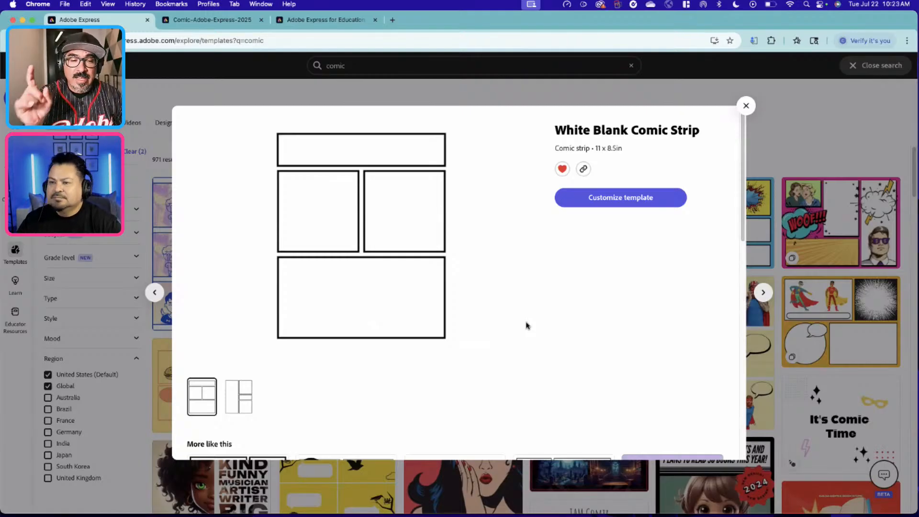
# Step: Start customizing the White Blank Comic Strip template, check the page 2 layout, and return to page 1
pyautogui.click(614, 199)
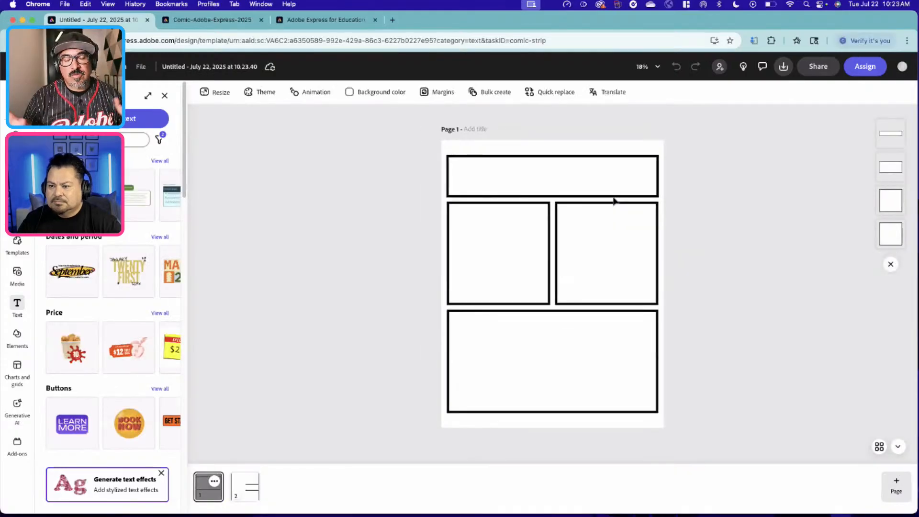
pyautogui.click(250, 492)
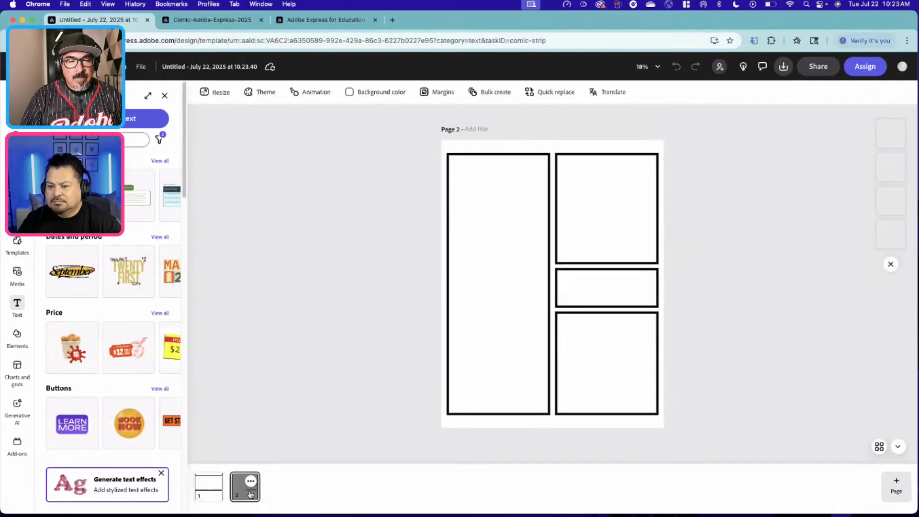
pyautogui.click(208, 486)
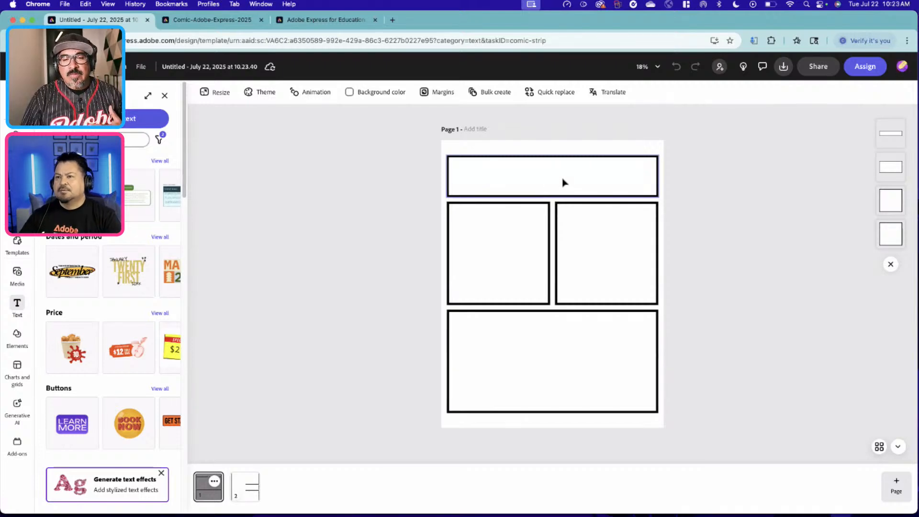
# Step: Move the large bottom panel on page 1 slightly down and shift the two middle panels down together close to it
pyautogui.click(570, 347)
pyautogui.moveTo(569, 347); pyautogui.dragTo(570, 354)
pyautogui.click(536, 246)
pyautogui.keyDown('shift'); pyautogui.click(601, 260); pyautogui.keyUp('shift')
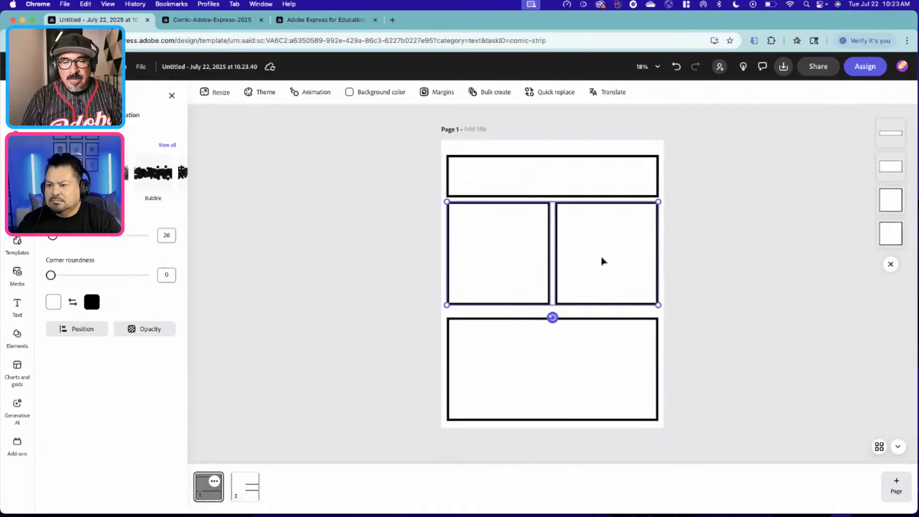
pyautogui.press('super+equal')
pyautogui.press('super+equal')
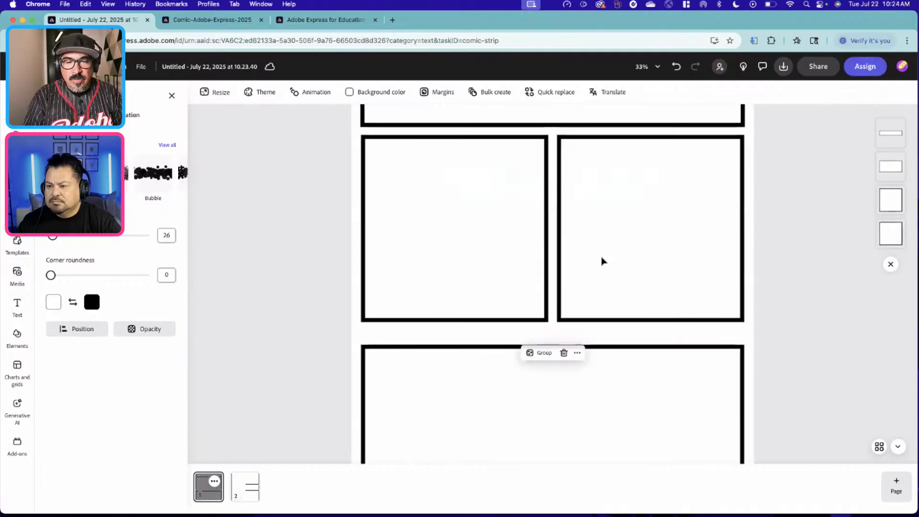
pyautogui.click(444, 249)
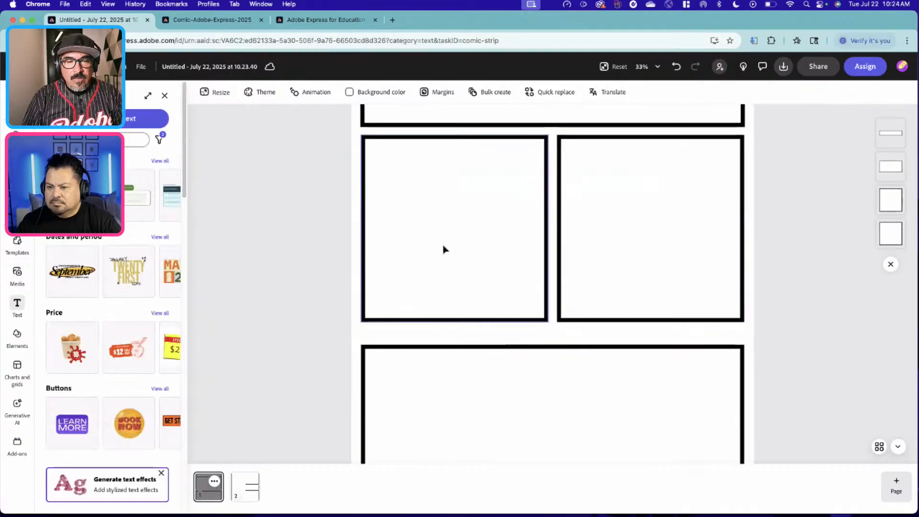
pyautogui.keyDown('shift'); pyautogui.click(623, 216); pyautogui.keyUp('shift')
pyautogui.moveTo(624, 217); pyautogui.dragTo(623, 230)
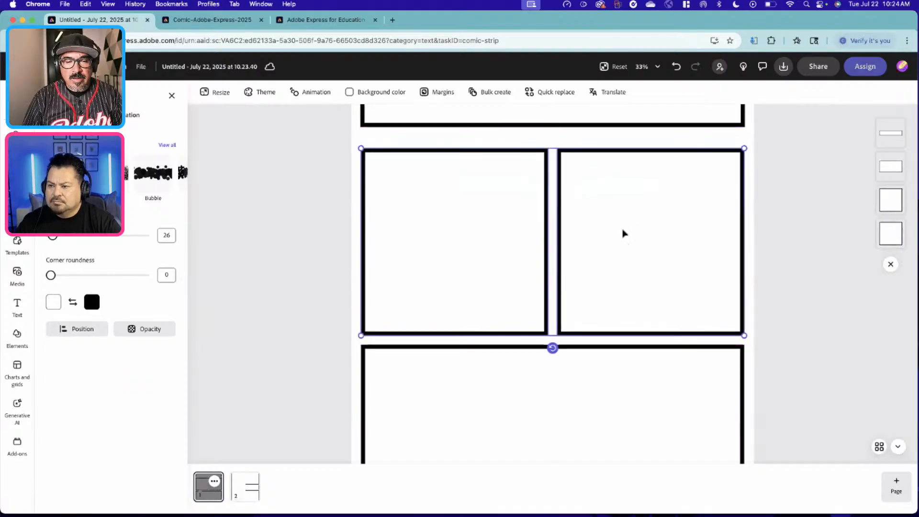
# Step: Shorten both middle panels from their upper edges to the same reduced height
pyautogui.click(213, 218)
pyautogui.click(507, 252)
pyautogui.moveTo(455, 146); pyautogui.dragTo(453, 192)
pyautogui.click(646, 154)
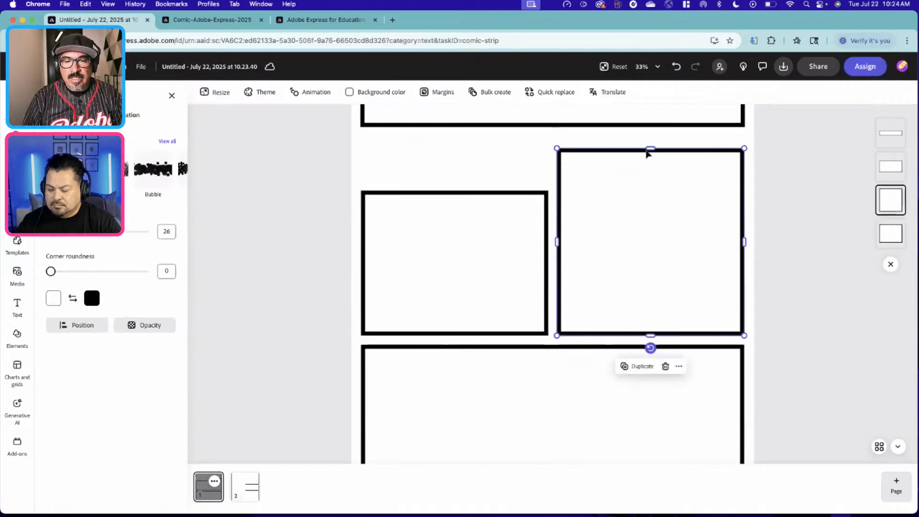
pyautogui.moveTo(651, 148); pyautogui.dragTo(649, 192)
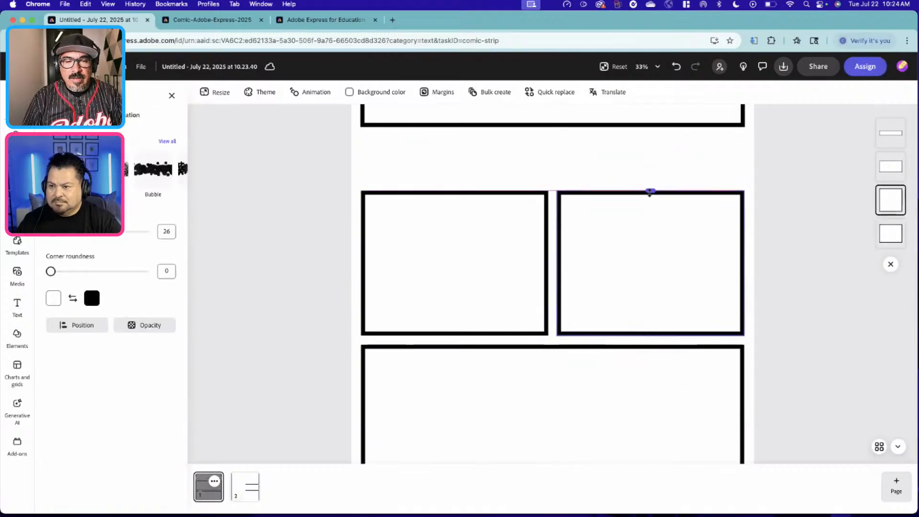
# Step: Extend the top panel downward until only a narrow gap remains above the two middle panels
pyautogui.scroll(3, 634, 140)
pyautogui.click(603, 153)
pyautogui.moveTo(553, 185); pyautogui.dragTo(559, 242)
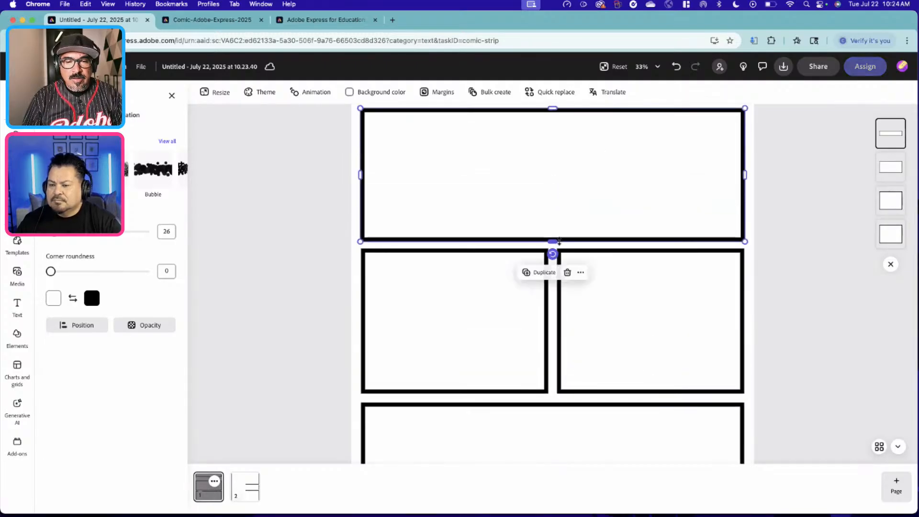
pyautogui.click(314, 224)
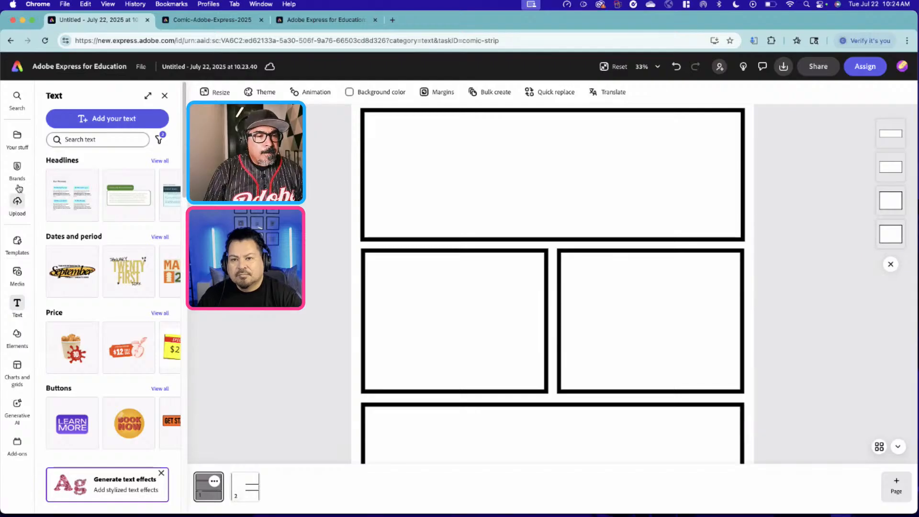
# Step: Add a Widescreen (16:9) generated-image placeholder, move it onto the top panel and enlarge it to most of the panel's width
pyautogui.click(18, 285)
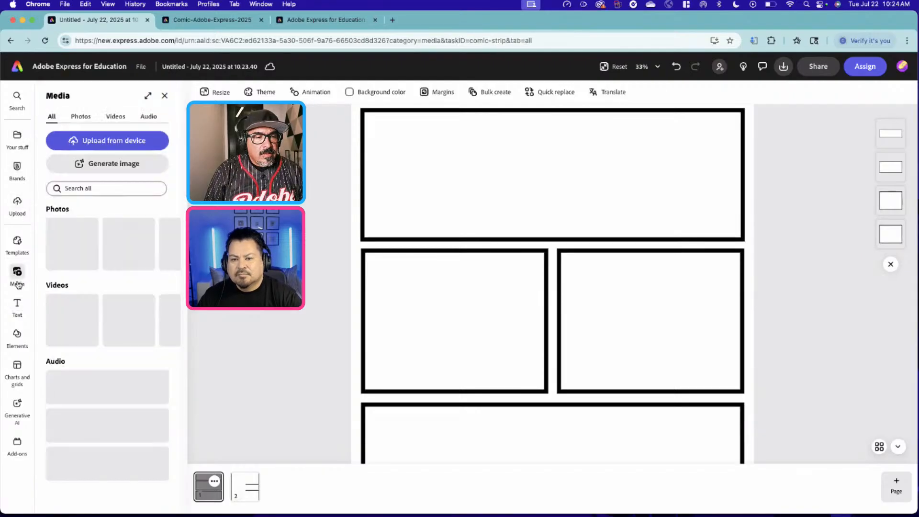
pyautogui.click(81, 119)
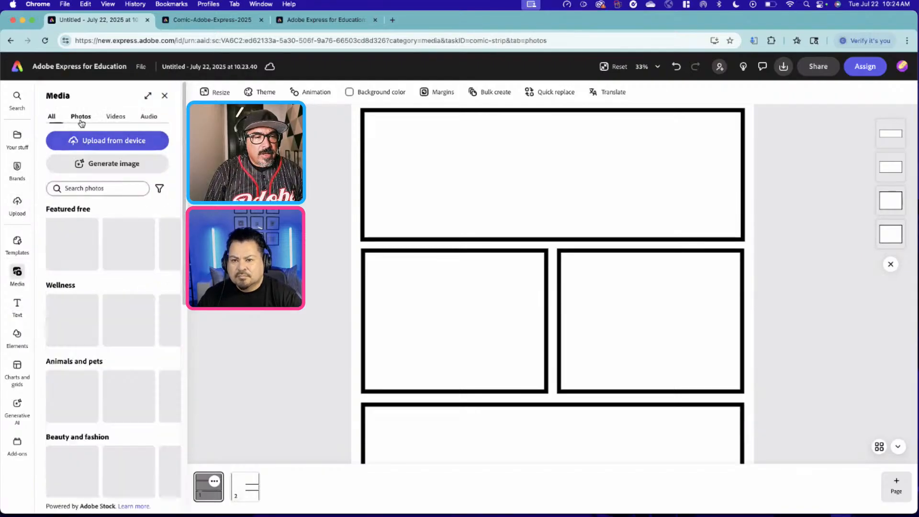
pyautogui.click(101, 166)
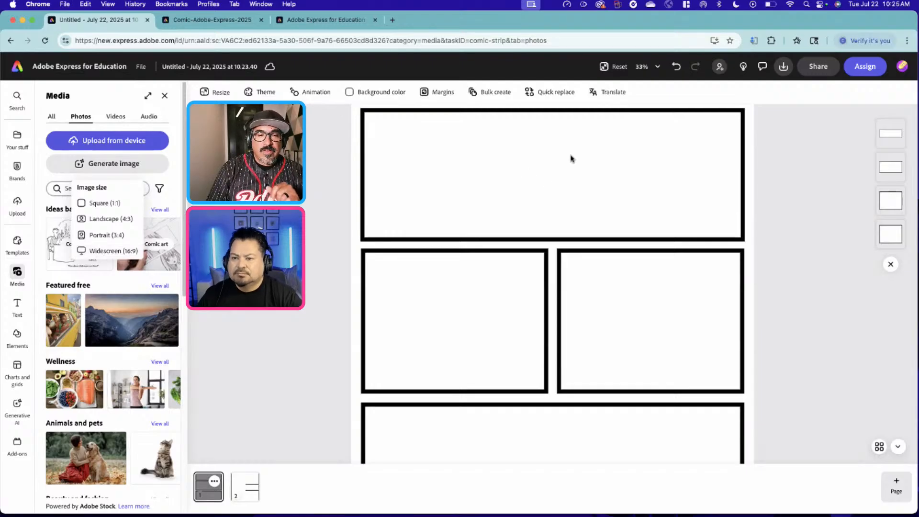
pyautogui.click(114, 254)
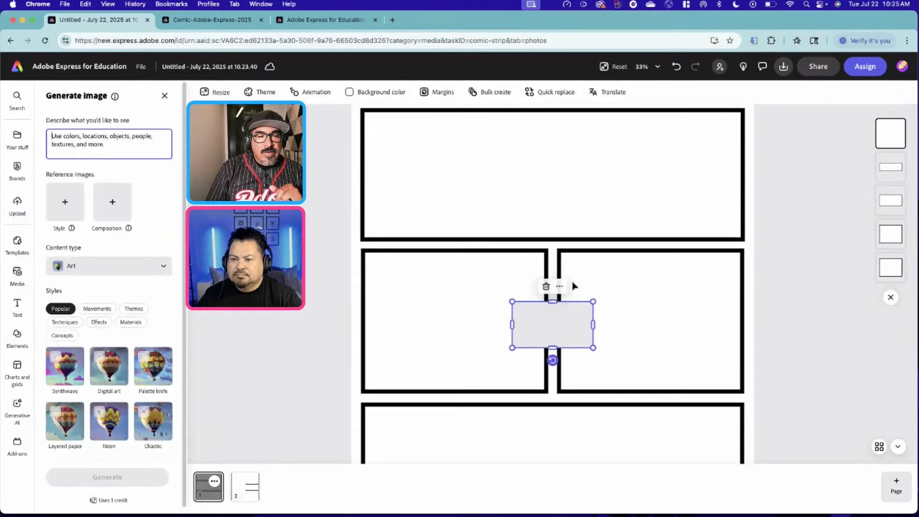
pyautogui.moveTo(552, 304); pyautogui.dragTo(493, 181)
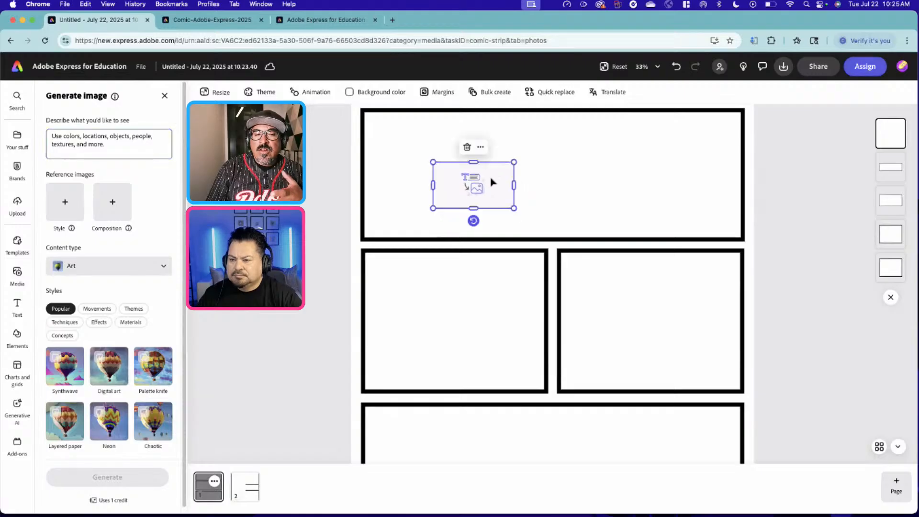
pyautogui.moveTo(513, 211); pyautogui.dragTo(726, 330)
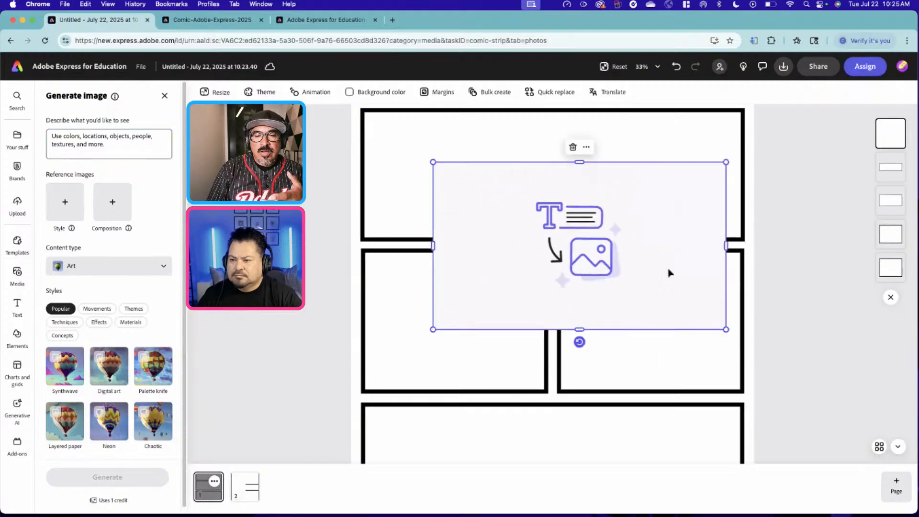
# Step: Enter the prompt for a trench-coated man staring at a cracked glass cabinet with a picture of Earth, in red and blue comic book halftone dots style
pyautogui.click(152, 143)
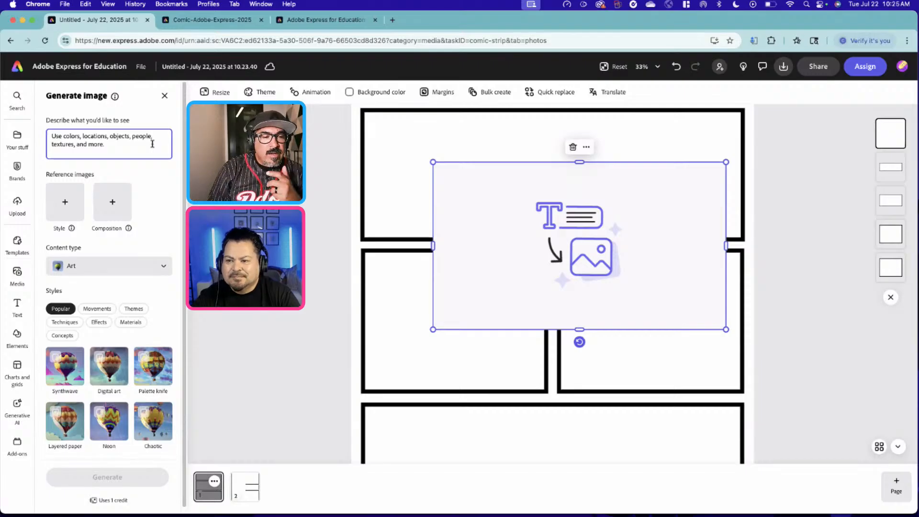
pyautogui.press('super+v')
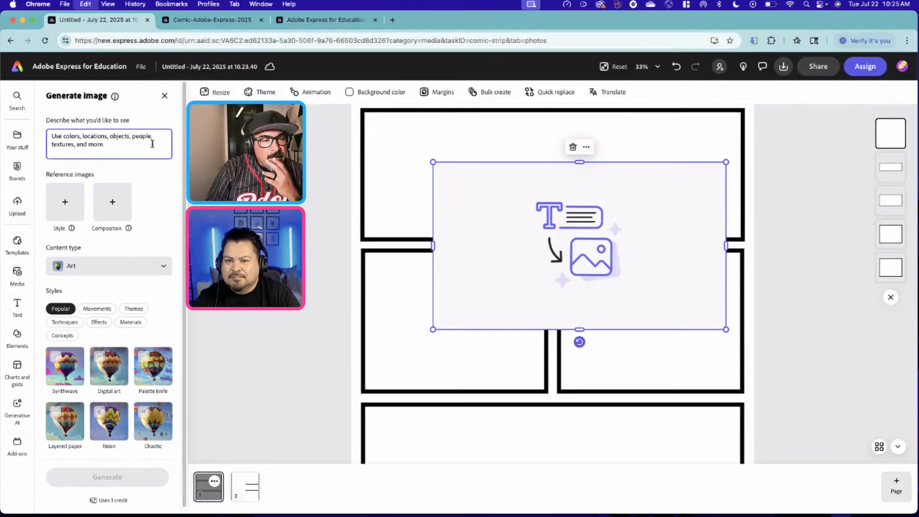
pyautogui.press('super+v')
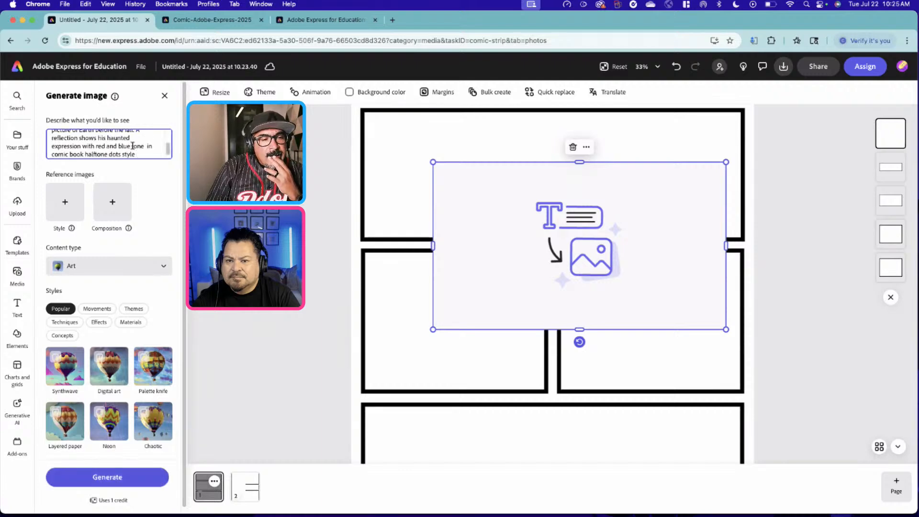
pyautogui.scroll(3, 133, 145)
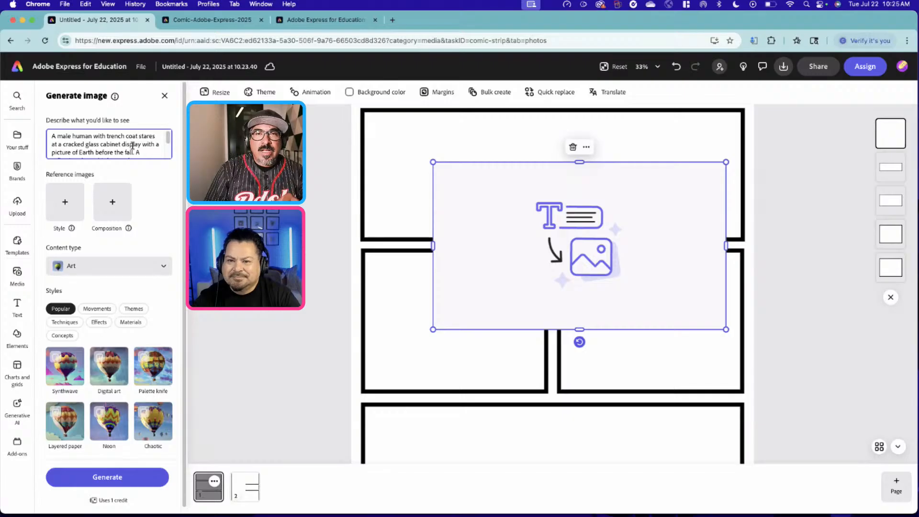
pyautogui.scroll(-1, 133, 146)
pyautogui.scroll(1, 132, 146)
pyautogui.scroll(-1, 133, 146)
pyautogui.scroll(1, 133, 146)
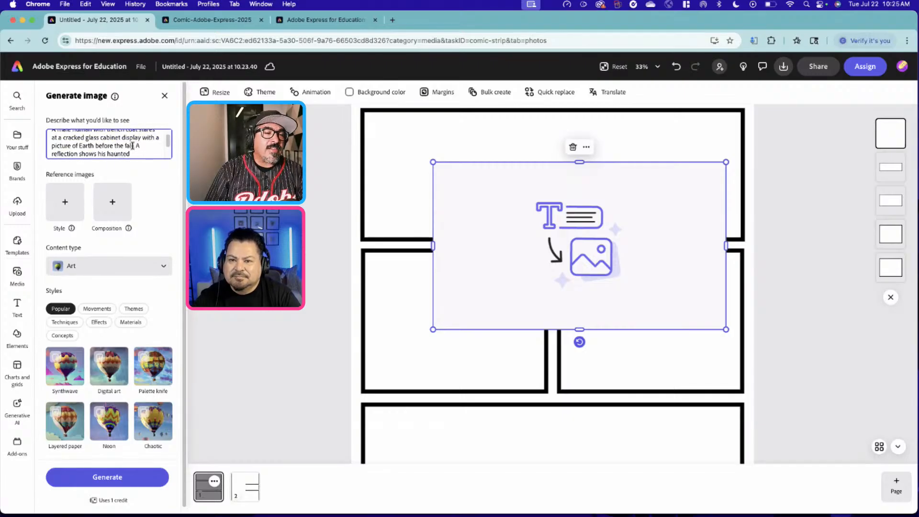
pyautogui.scroll(-1, 132, 146)
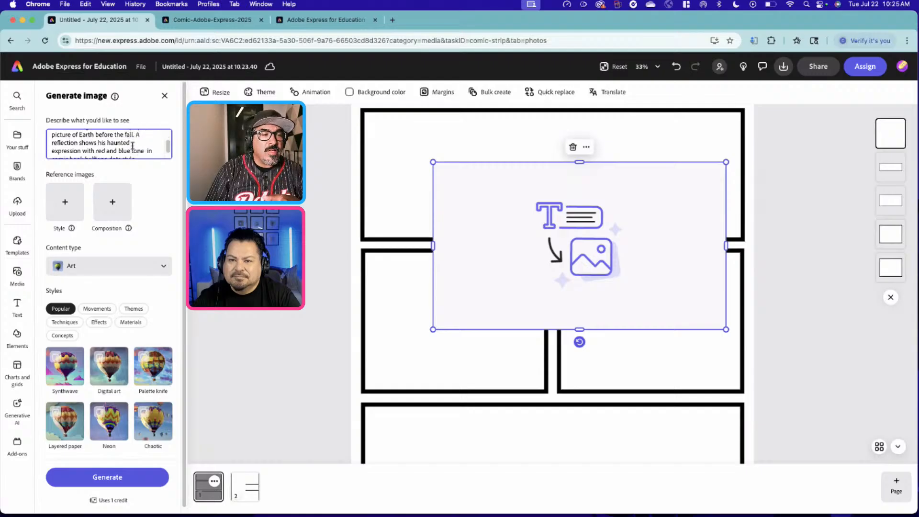
pyautogui.scroll(-1, 145, 148)
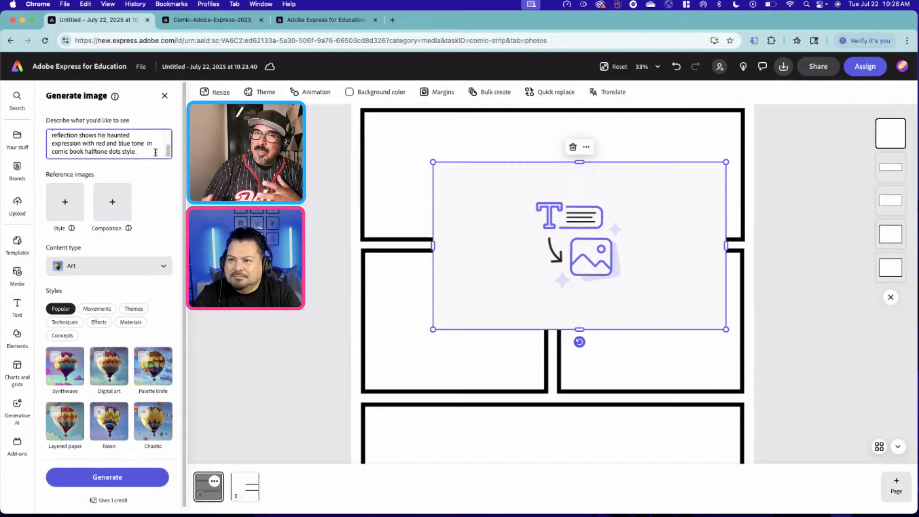
# Step: Set the content type to Graphic and generate the image from the entered prompt
pyautogui.click(116, 274)
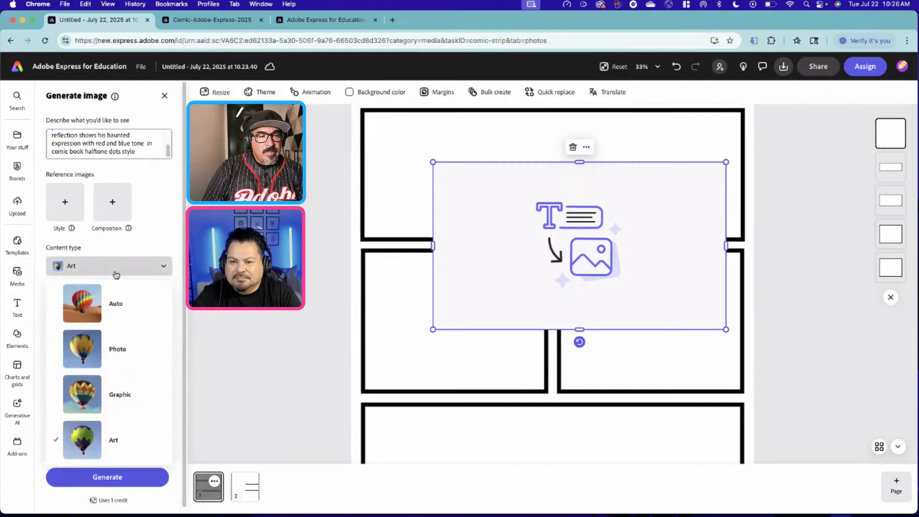
pyautogui.click(116, 388)
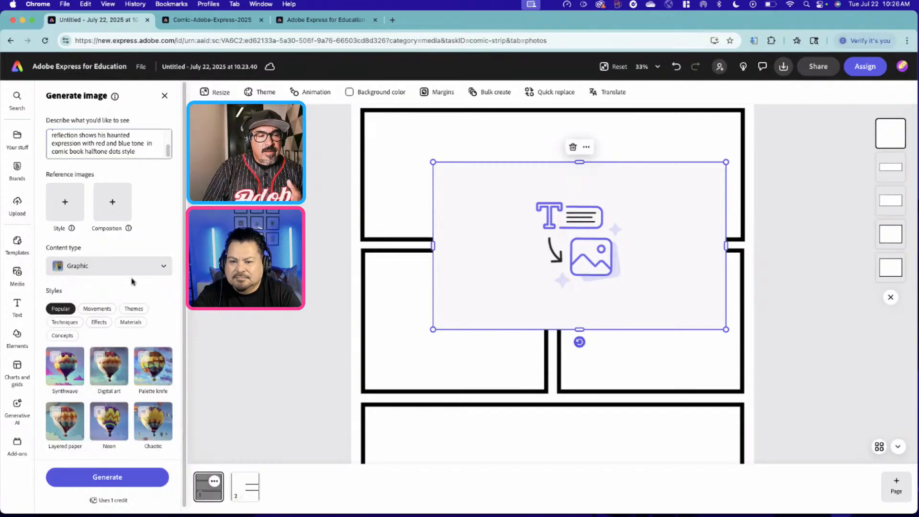
pyautogui.click(136, 272)
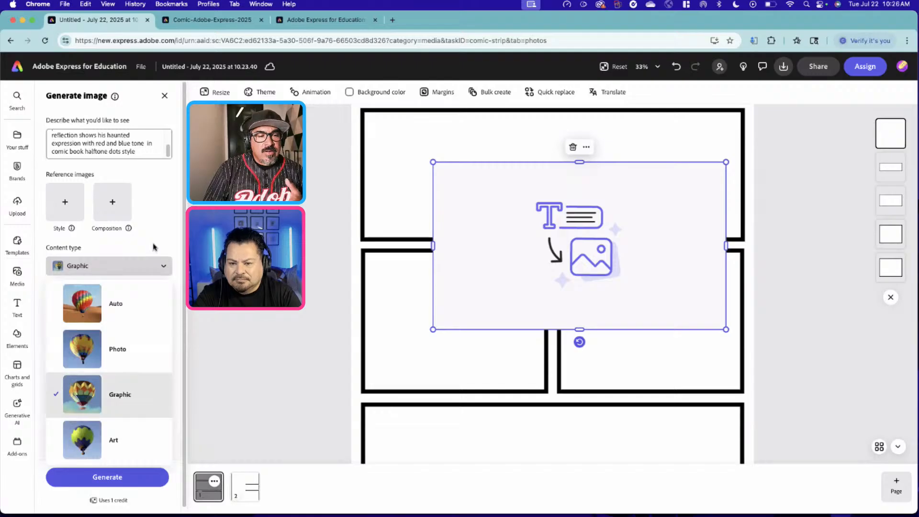
pyautogui.click(124, 393)
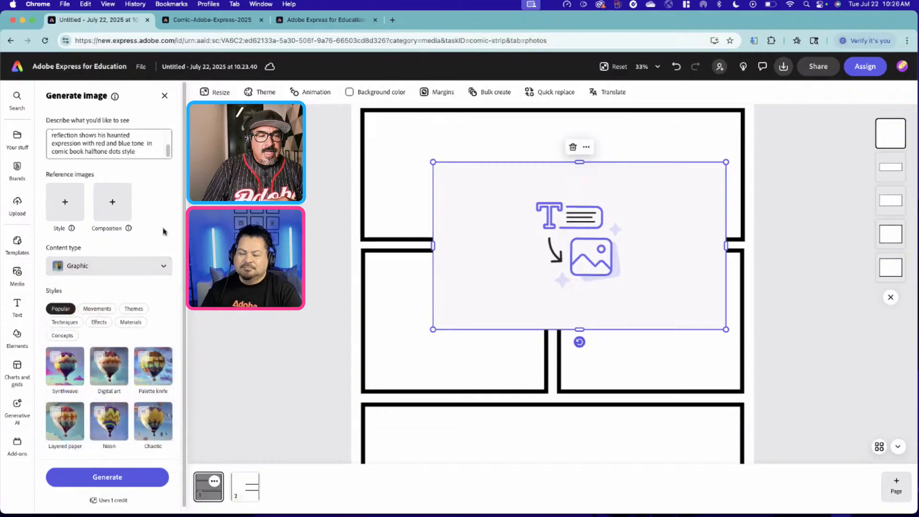
pyautogui.scroll(-1, 119, 397)
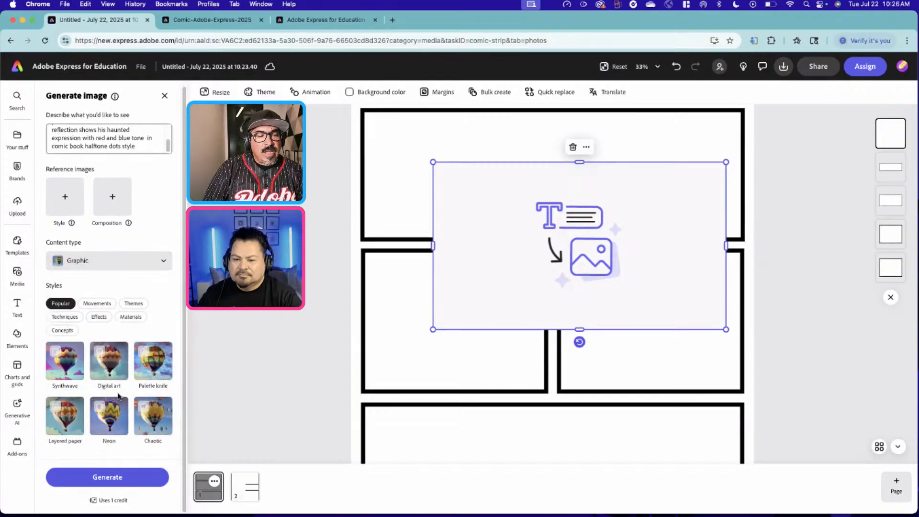
pyautogui.click(121, 147)
pyautogui.scroll(5, 134, 149)
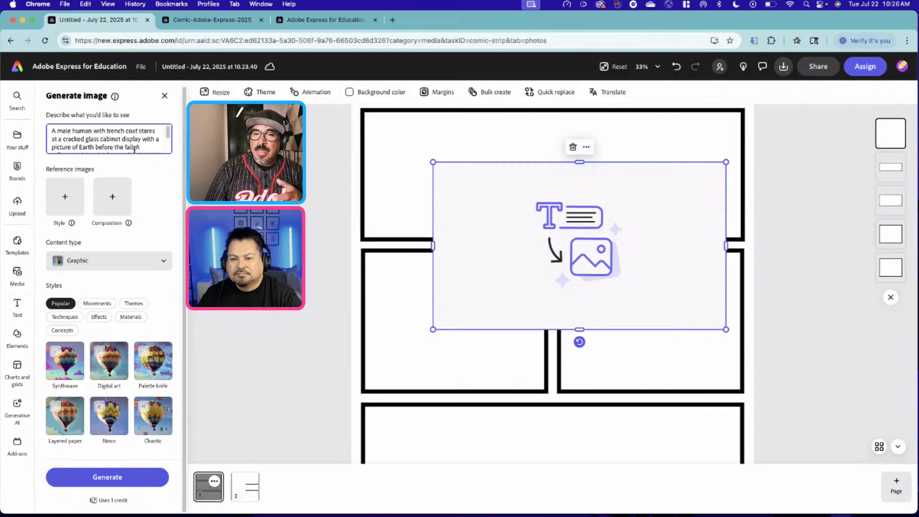
pyautogui.click(133, 477)
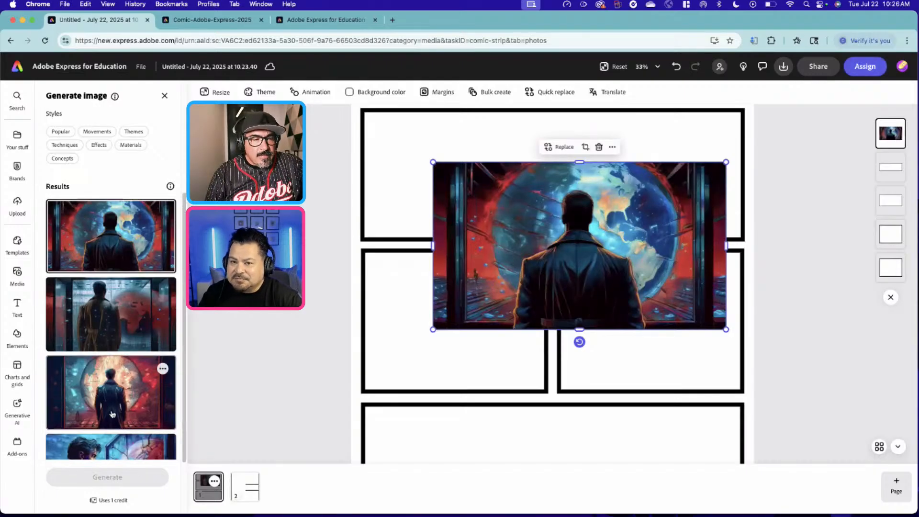
# Step: Move the generated image to the top panel's upper-left corner and switch it to the third result, the man facing a pale glowing globe
pyautogui.scroll(-2, 113, 414)
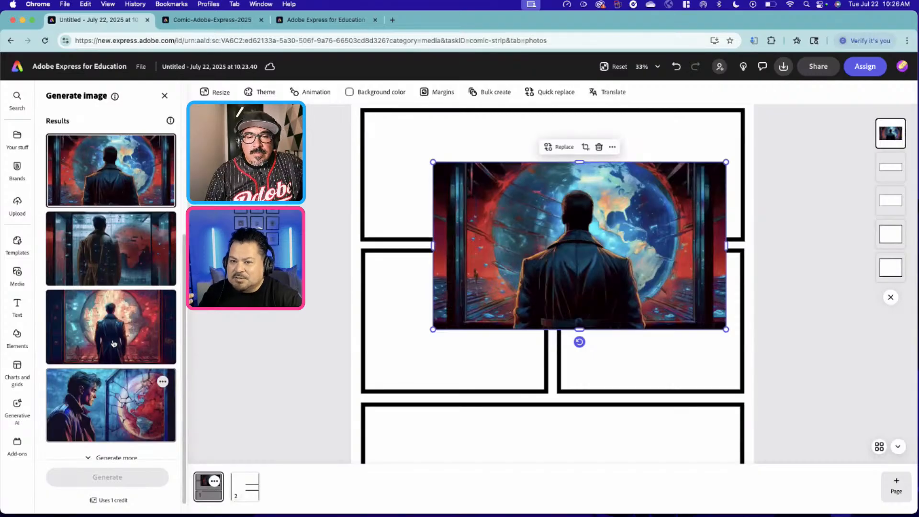
pyautogui.scroll(5, 118, 326)
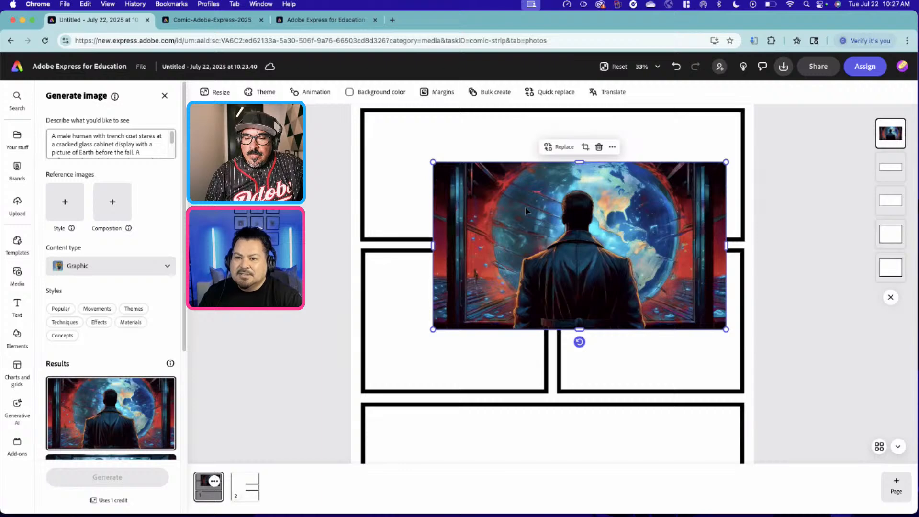
pyautogui.moveTo(558, 218); pyautogui.dragTo(489, 165)
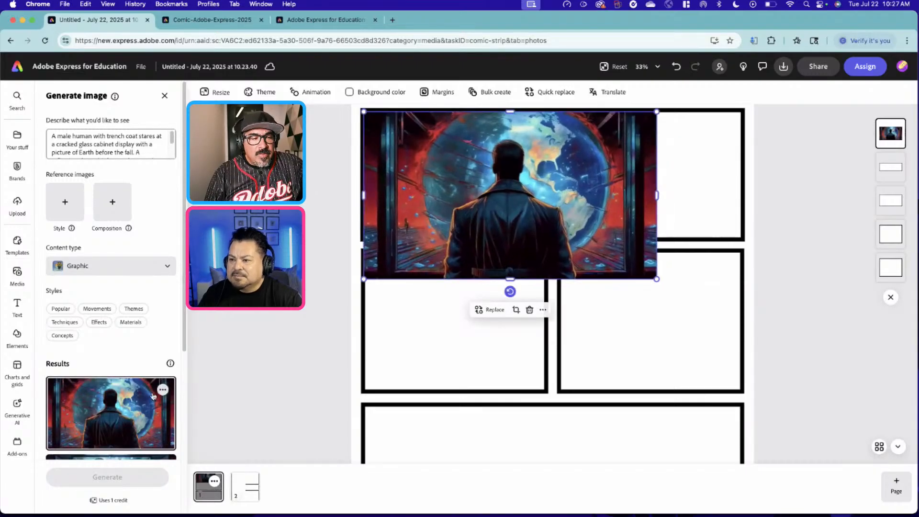
pyautogui.scroll(-5, 153, 396)
pyautogui.click(139, 330)
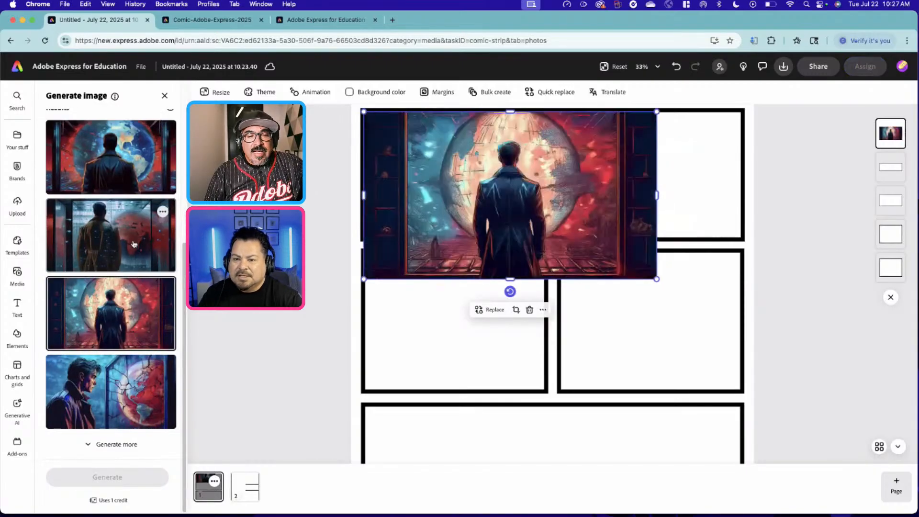
# Step: Fit the image to the top panel by aligning their upper-left corners, widening it to the panel's width and shortening it to the panel's height
pyautogui.moveTo(518, 188); pyautogui.dragTo(517, 183)
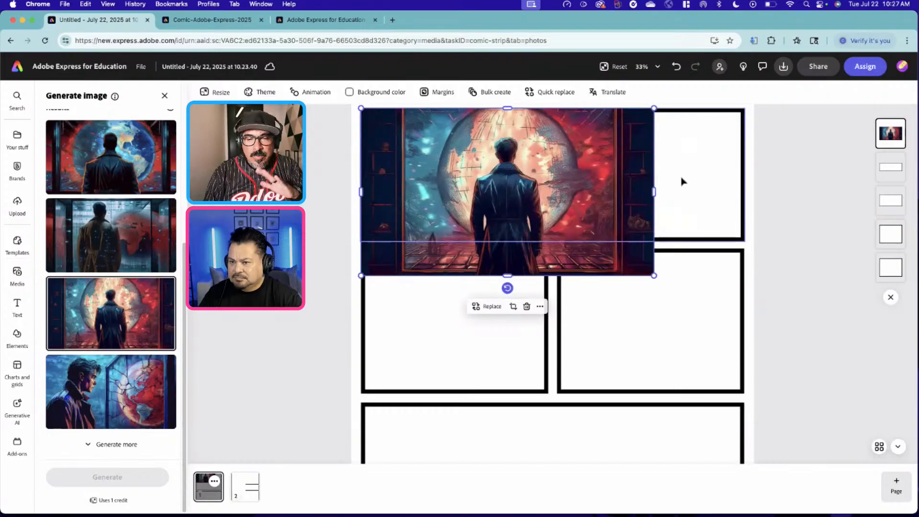
pyautogui.moveTo(654, 192); pyautogui.dragTo(742, 194)
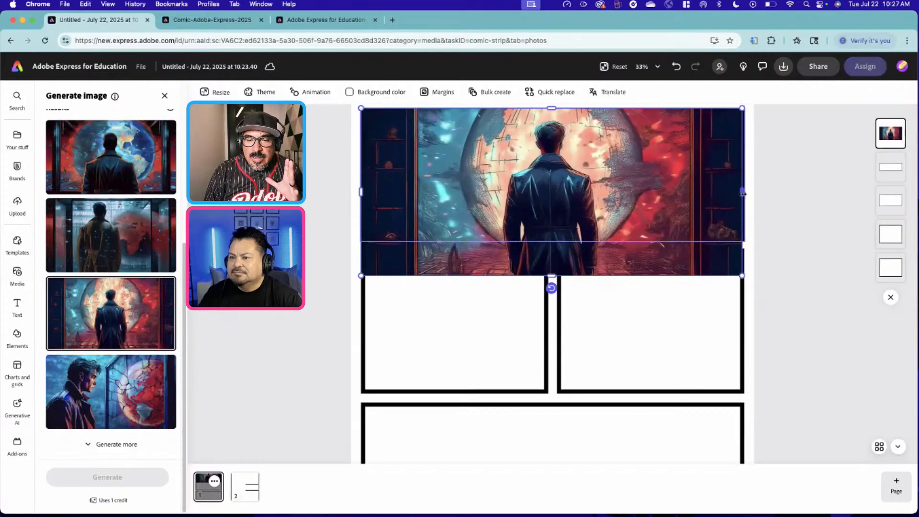
pyautogui.moveTo(551, 276); pyautogui.dragTo(556, 238)
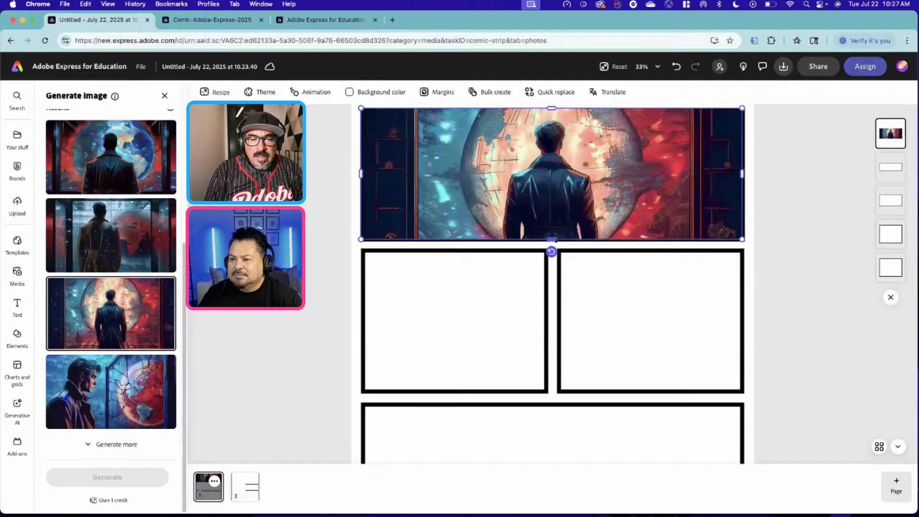
# Step: Crop the top panel's image by shifting the picture slightly upward within its frame so more of the man's coat shows
pyautogui.scroll(2, 555, 237)
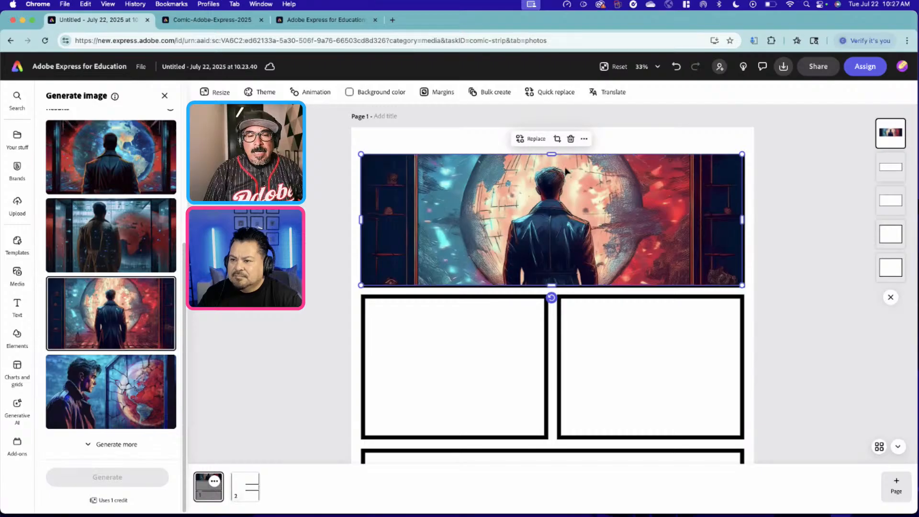
pyautogui.click(557, 139)
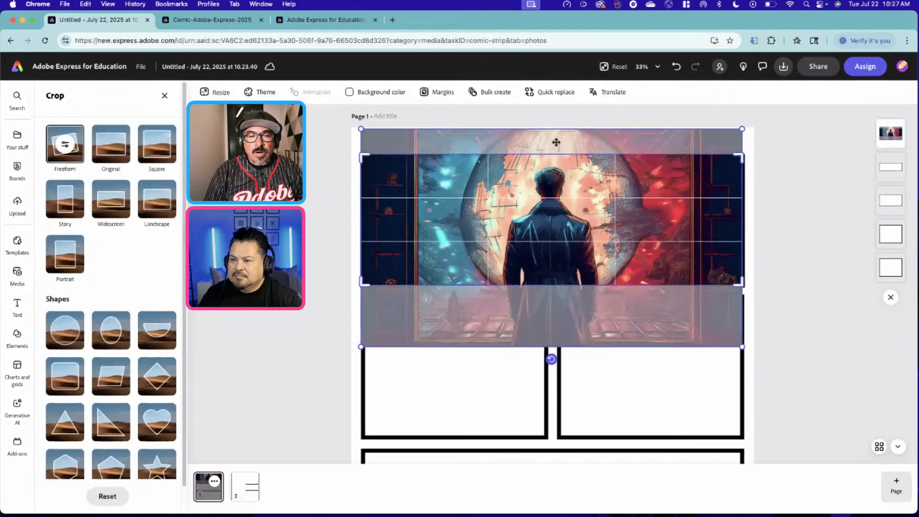
pyautogui.moveTo(564, 231); pyautogui.dragTo(563, 215)
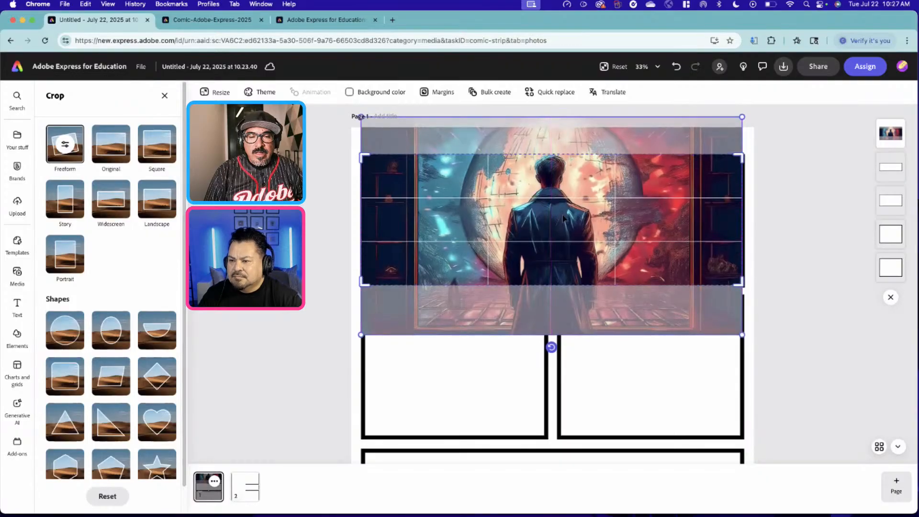
pyautogui.click(321, 219)
pyautogui.click(322, 219)
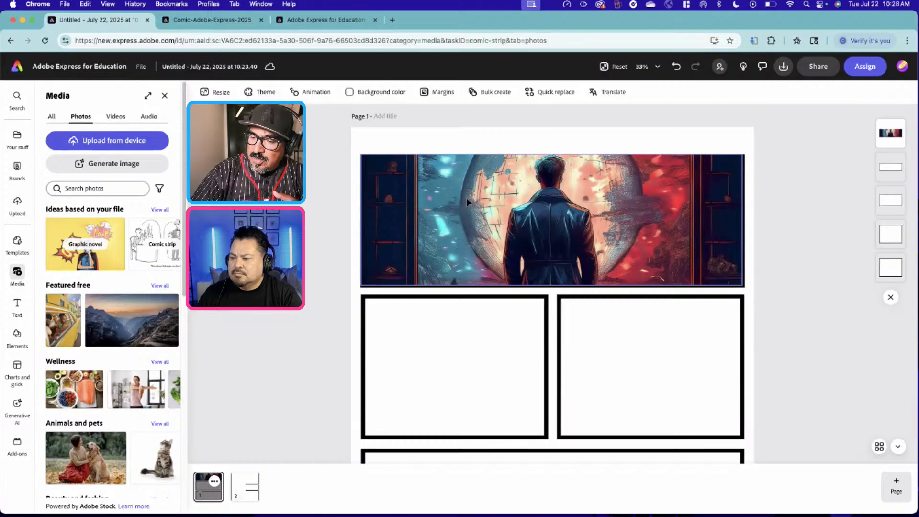
# Step: Switch to the Text to Image Tips webpage and view the tip on prompt structure
pyautogui.click(334, 22)
pyautogui.scroll(-3, 395, 232)
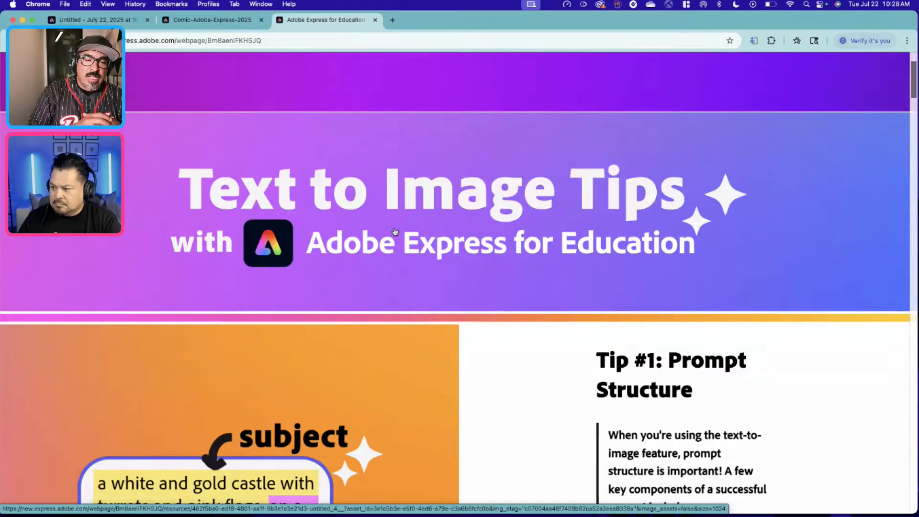
pyautogui.scroll(-2, 395, 232)
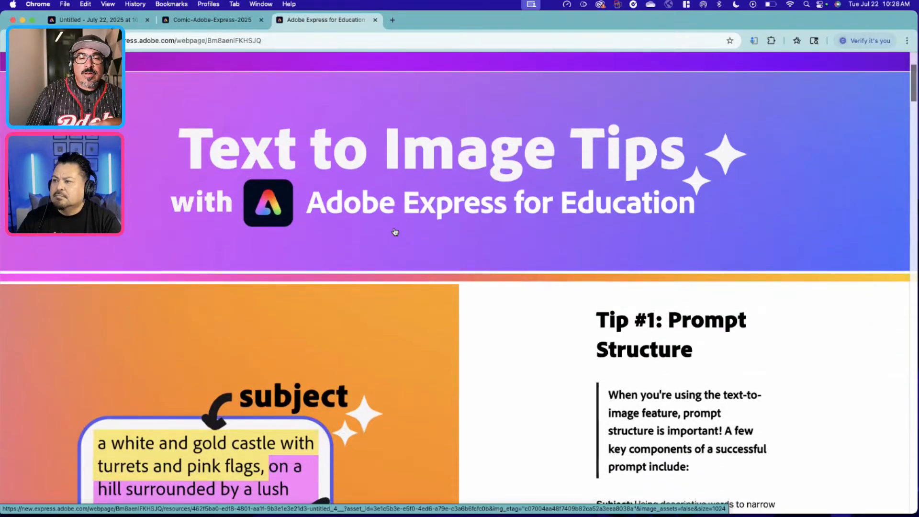
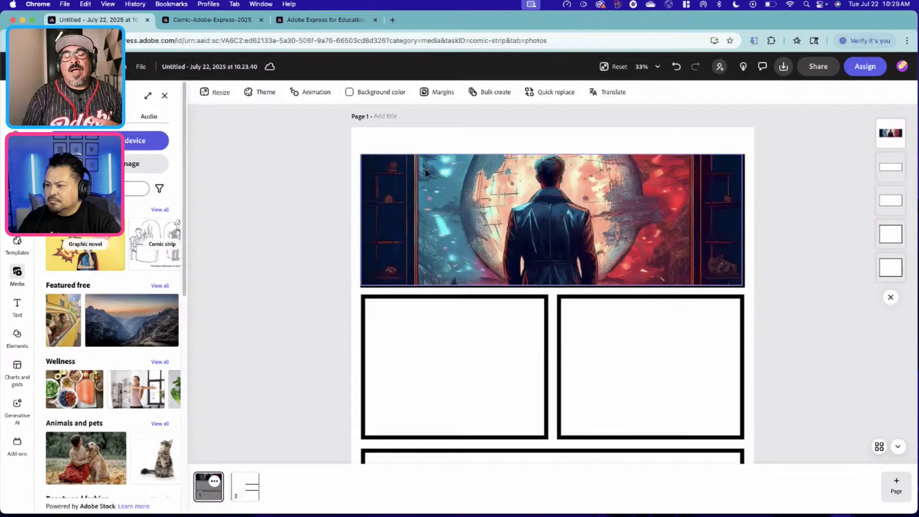
# Step: Select the artwork in the top panel and review its Generate image prompt and settings
pyautogui.click(493, 208)
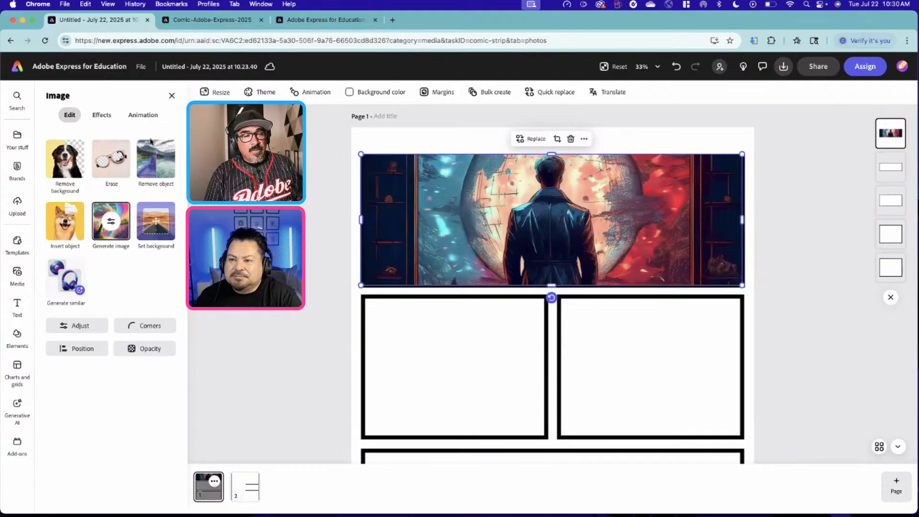
pyautogui.click(113, 227)
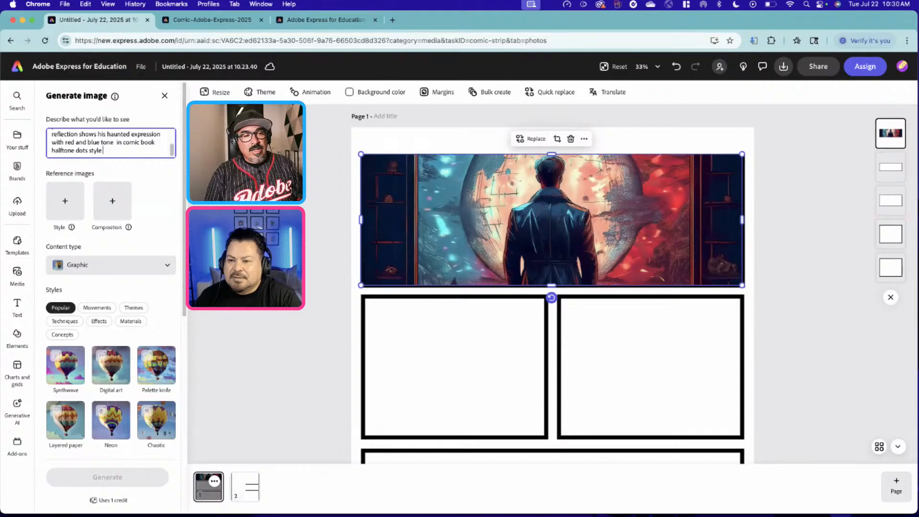
pyautogui.click(433, 218)
pyautogui.click(433, 218)
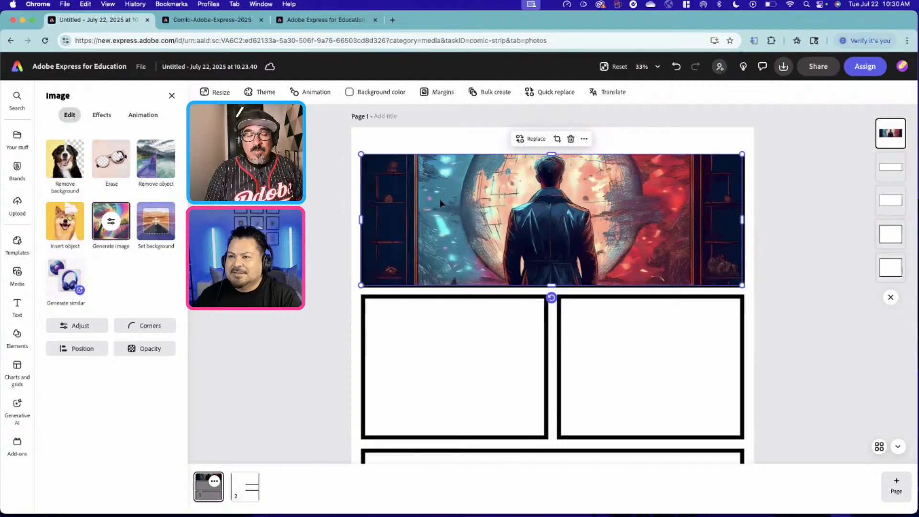
pyautogui.click(105, 232)
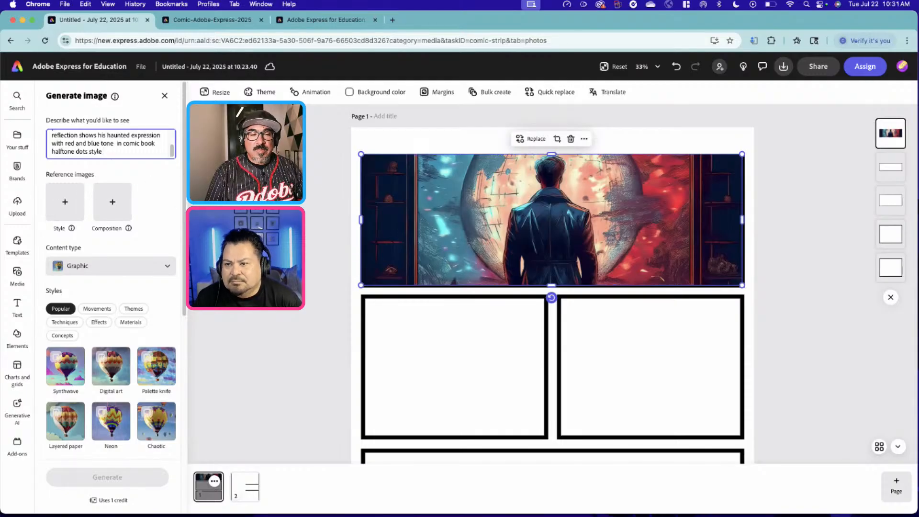
pyautogui.click(165, 96)
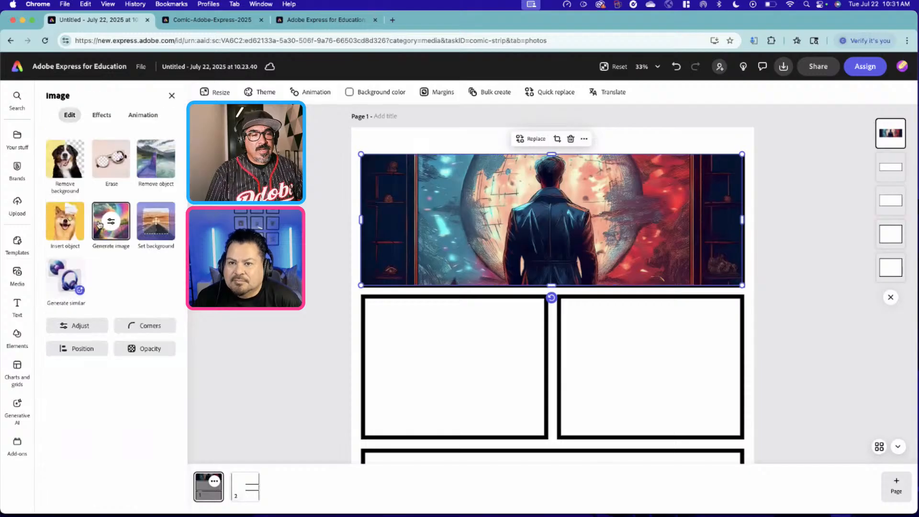
# Step: Generate similar images from the top artwork: a trench-coated man running towards screen from scavengers in a burned-out back alley, red and blue, comic halftone style
pyautogui.click(66, 288)
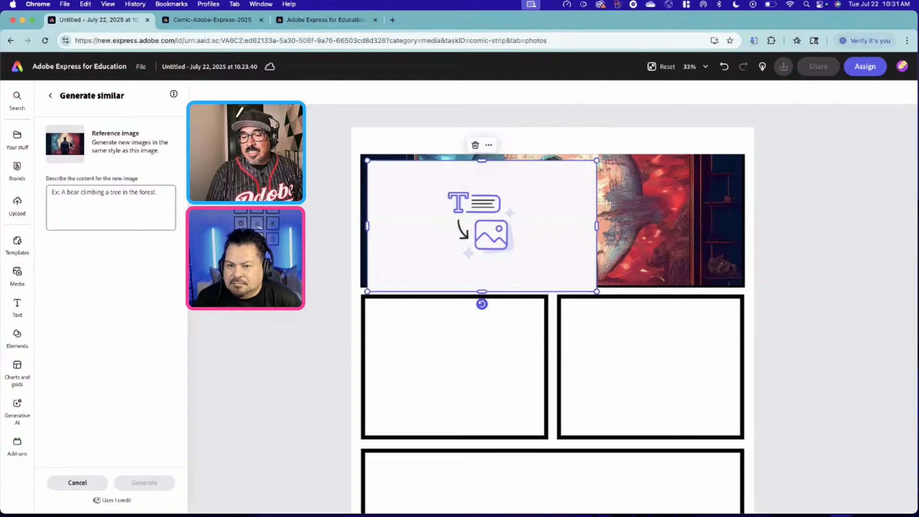
pyautogui.click(109, 208)
pyautogui.press('super+v')
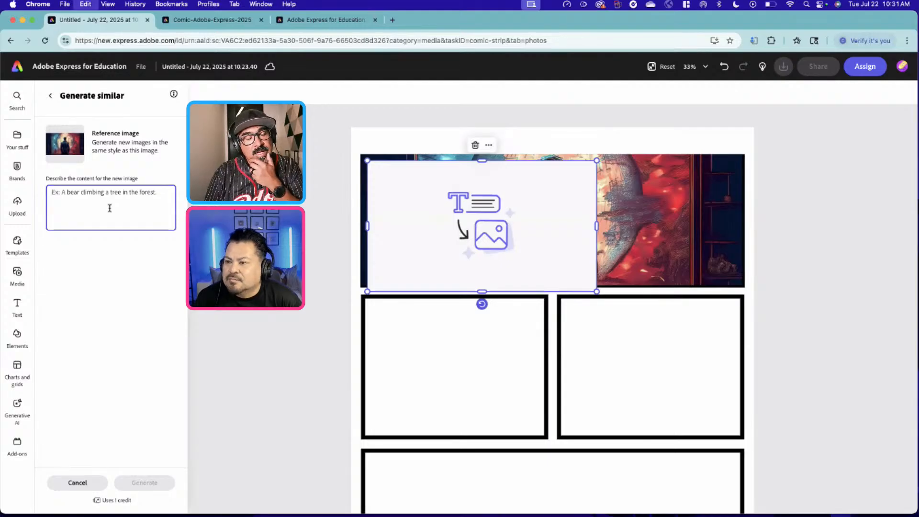
pyautogui.write('A male human with trench coat running towards screen from band of scavengers in a back alley surrounded by burned out buildings with red and blue tone  in comic book halftone dots style')
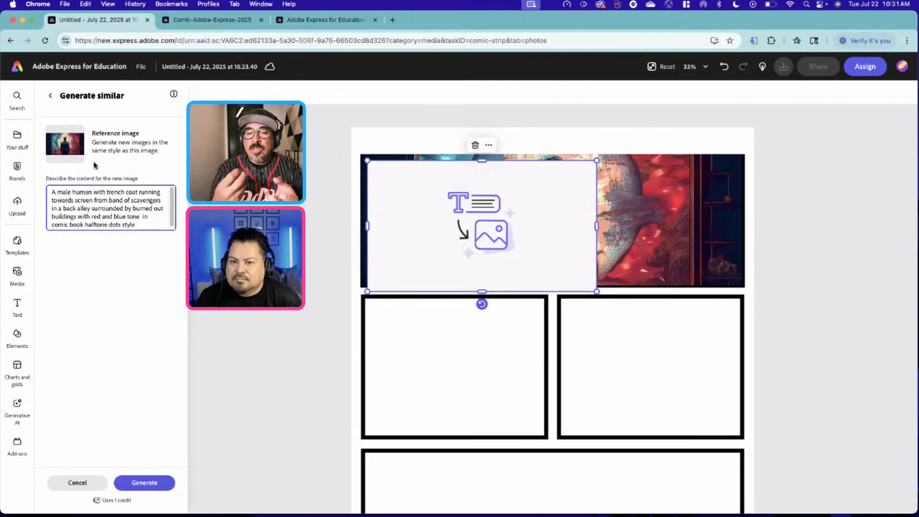
pyautogui.click(159, 484)
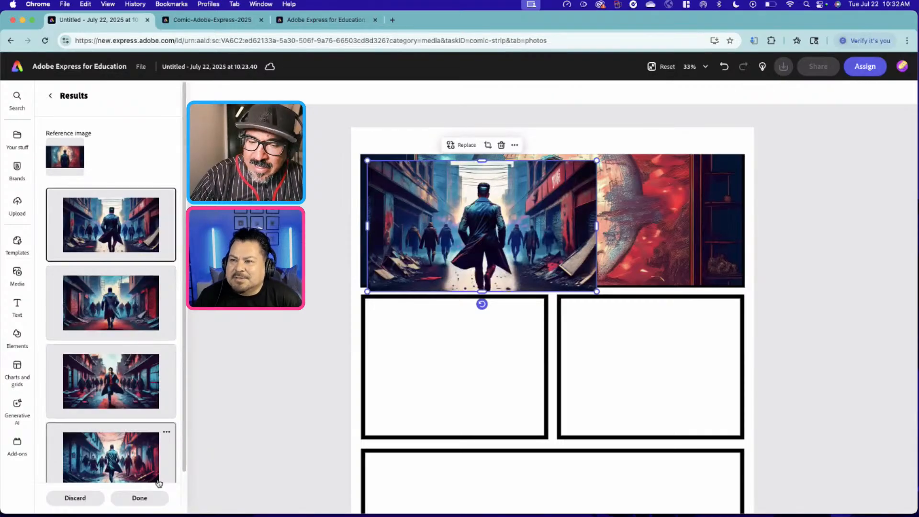
# Step: Choose the third result, with the man running forward, and fit it to the width and height of the first middle-row panel
pyautogui.click(112, 390)
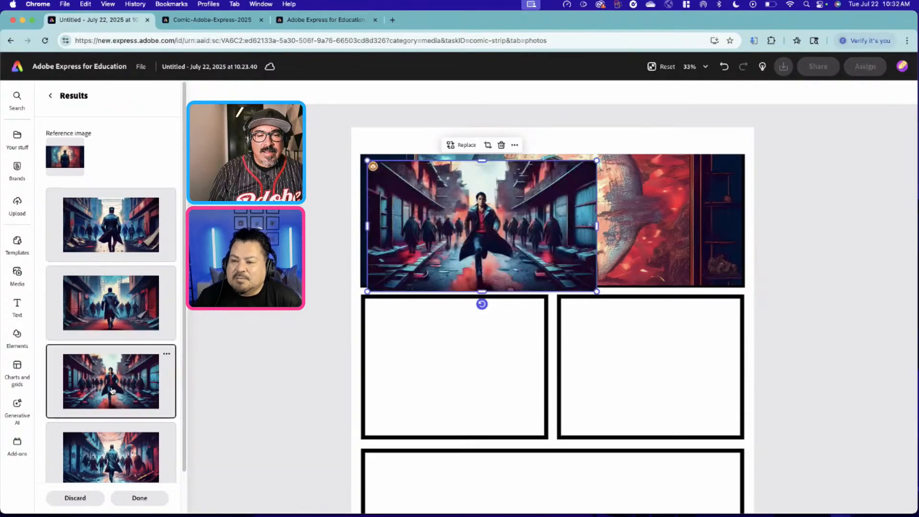
pyautogui.scroll(-2, 115, 448)
pyautogui.scroll(2, 115, 448)
pyautogui.moveTo(519, 242); pyautogui.dragTo(517, 376)
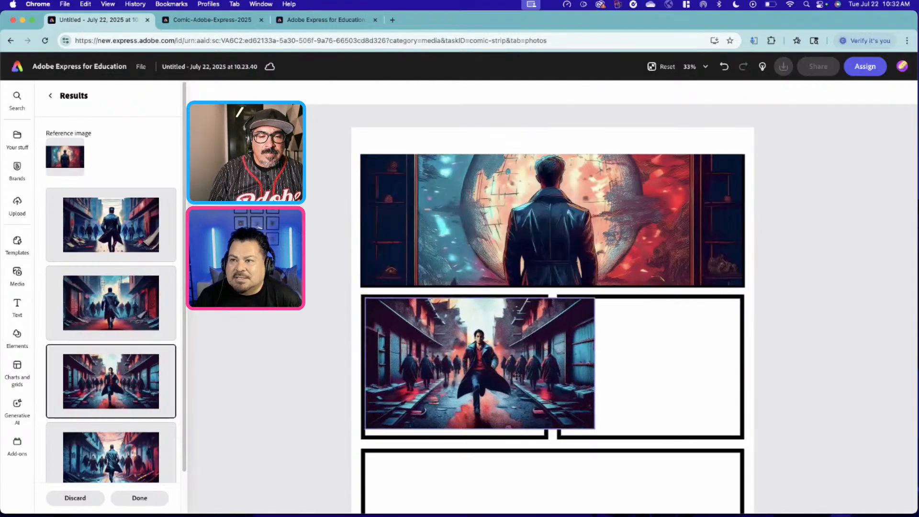
pyautogui.click(517, 378)
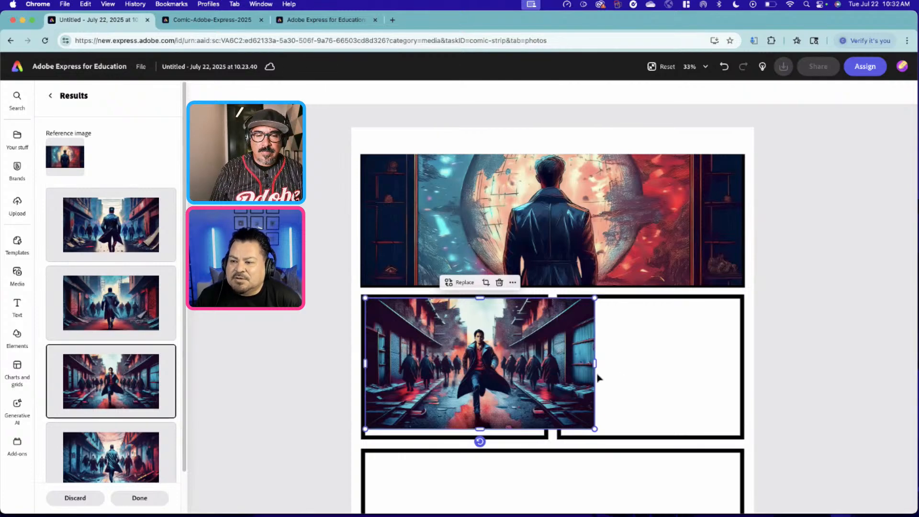
pyautogui.moveTo(594, 367); pyautogui.dragTo(548, 371)
pyautogui.moveTo(455, 430); pyautogui.dragTo(458, 437)
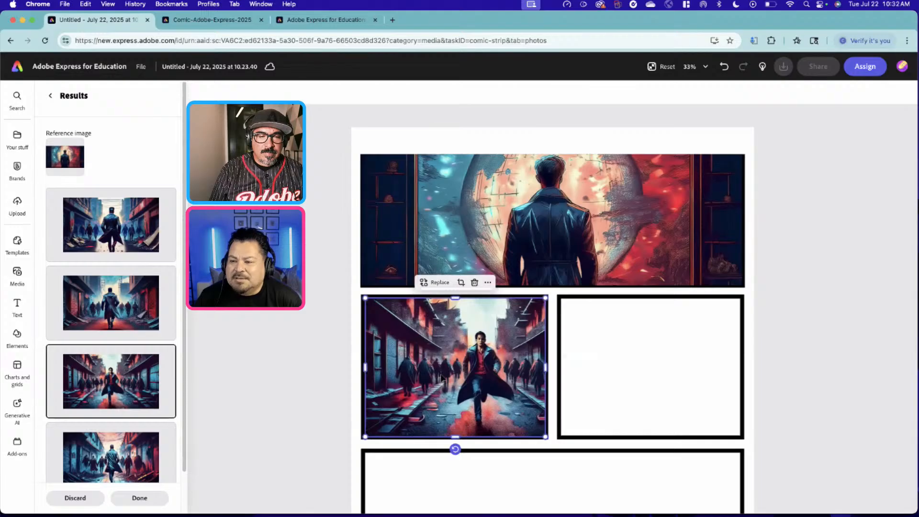
# Step: Crop the running man image by shifting the picture sideways within its frame so the man is centered in the panel
pyautogui.click(460, 284)
pyautogui.click(501, 372)
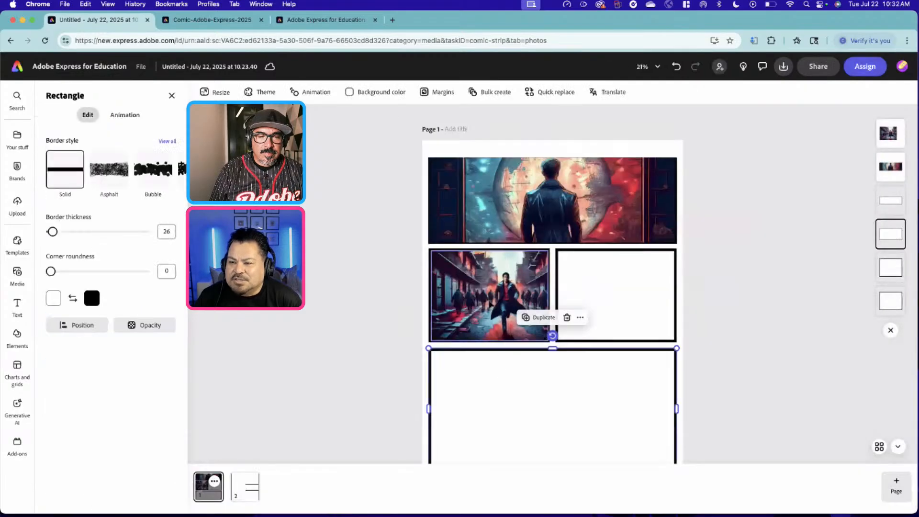
pyautogui.click(498, 311)
pyautogui.click(496, 236)
pyautogui.moveTo(512, 311); pyautogui.dragTo(497, 308)
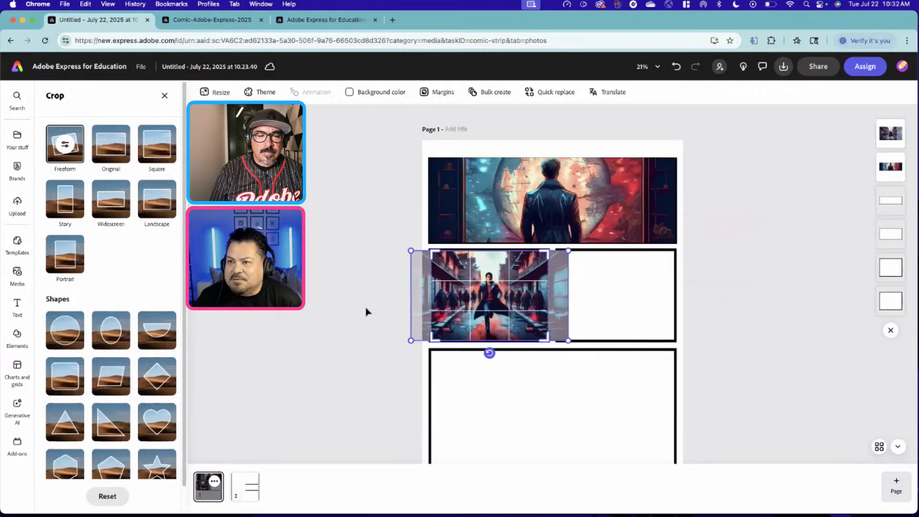
pyautogui.click(366, 312)
# Step: Extend the running man image's left edge slightly to cover the panel's border
pyautogui.press('super+equal')
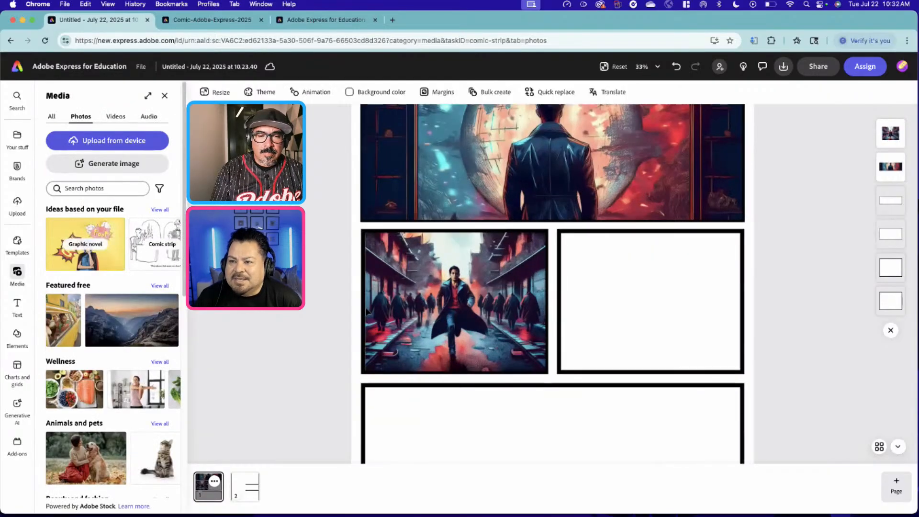
pyautogui.click(402, 289)
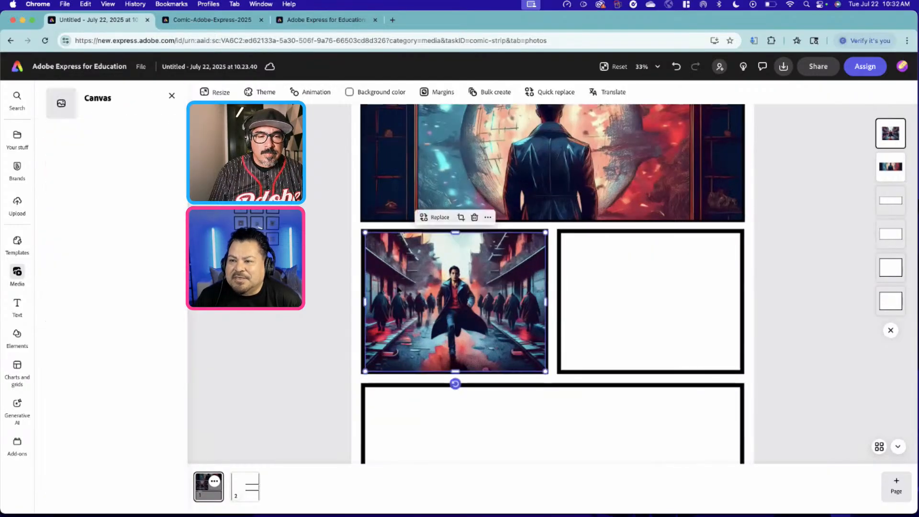
pyautogui.click(362, 301)
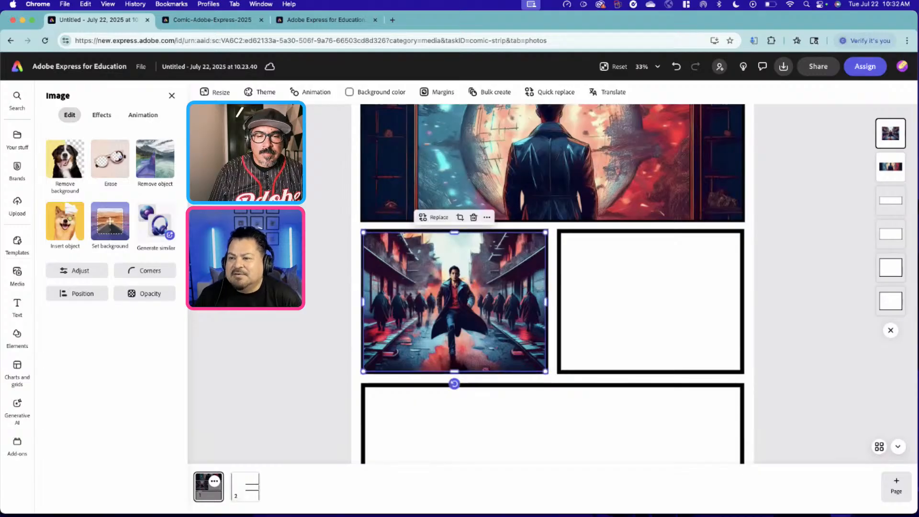
pyautogui.click(309, 306)
# Step: Generate similar images from the running man: a trench-coated man in a lab plugging a radio into an old terminal with a flickering woman hologram, comic halftone style
pyautogui.click(401, 302)
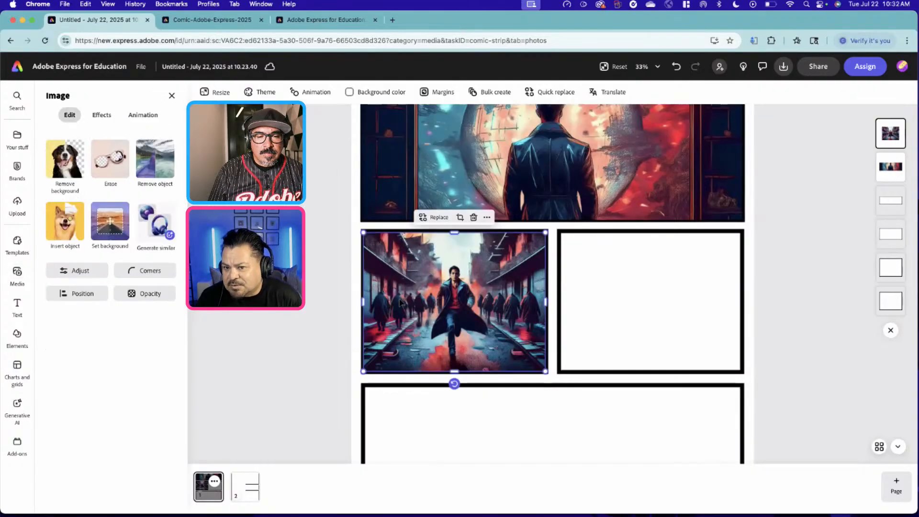
pyautogui.scroll(2, 445, 264)
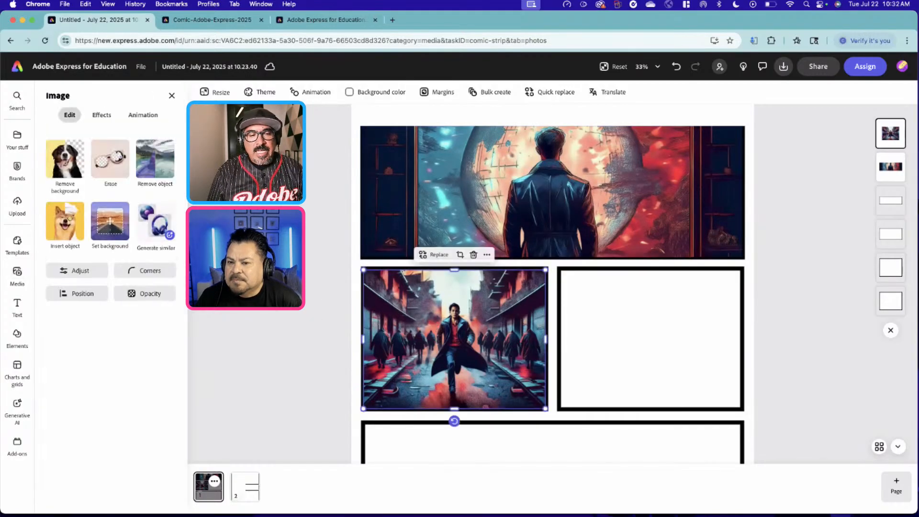
pyautogui.click(169, 227)
pyautogui.press('super+v')
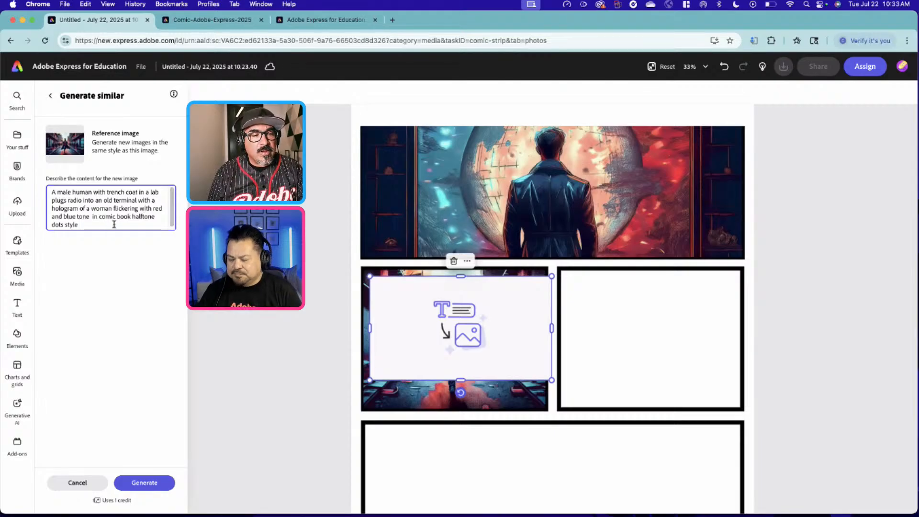
pyautogui.click(160, 484)
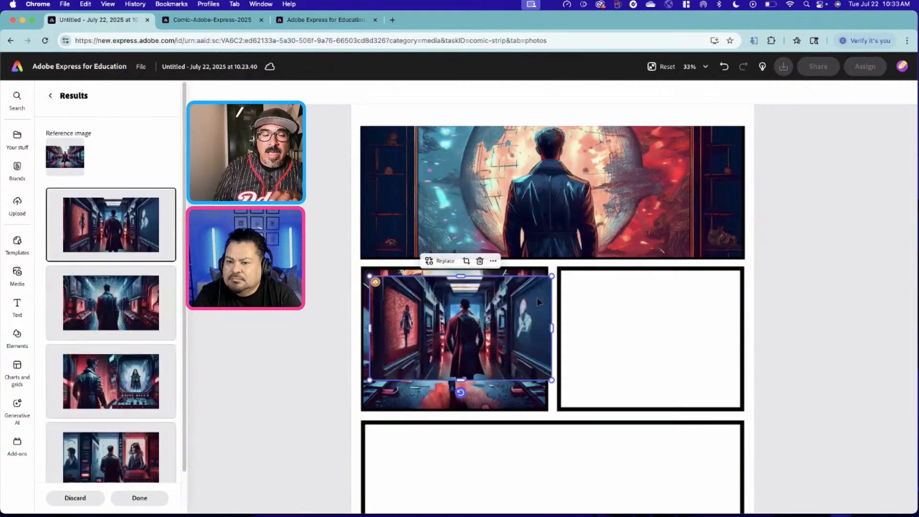
# Step: Choose the third result, with the man facing the woman on the terminal, and fit it to the empty middle-row panel
pyautogui.click(134, 455)
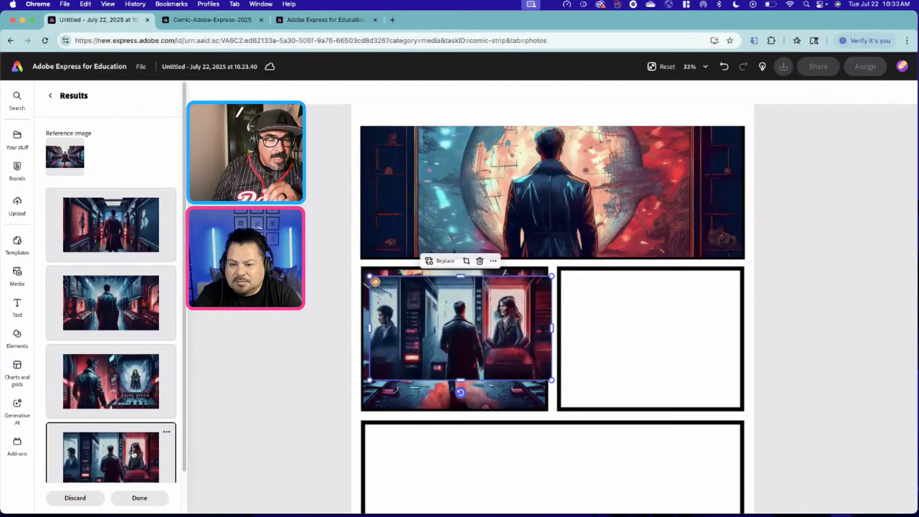
pyautogui.click(133, 389)
pyautogui.scroll(-2, 133, 389)
pyautogui.scroll(2, 132, 389)
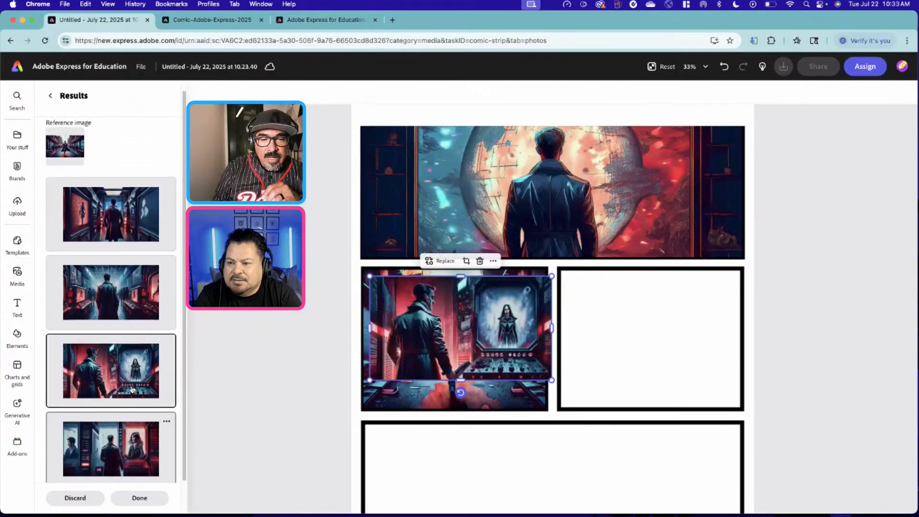
pyautogui.moveTo(485, 329); pyautogui.dragTo(622, 312)
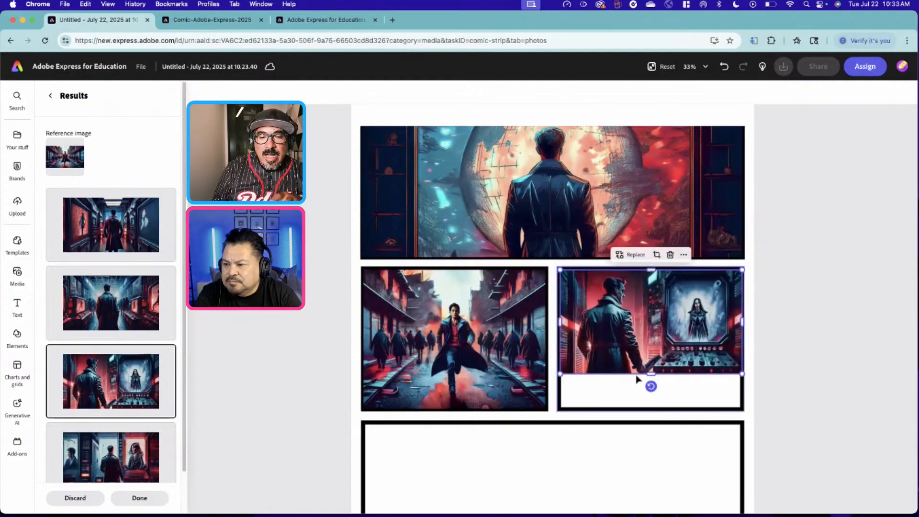
pyautogui.moveTo(651, 374); pyautogui.dragTo(649, 411)
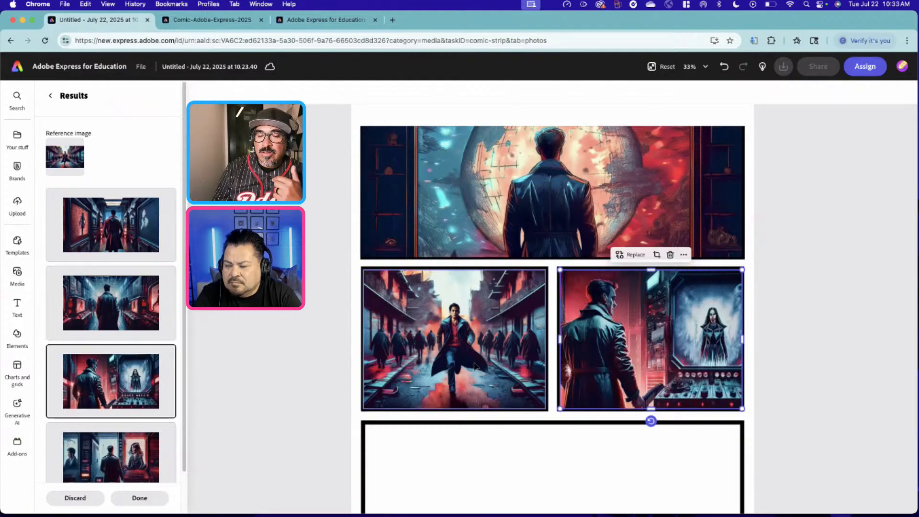
pyautogui.scroll(-5, 474, 366)
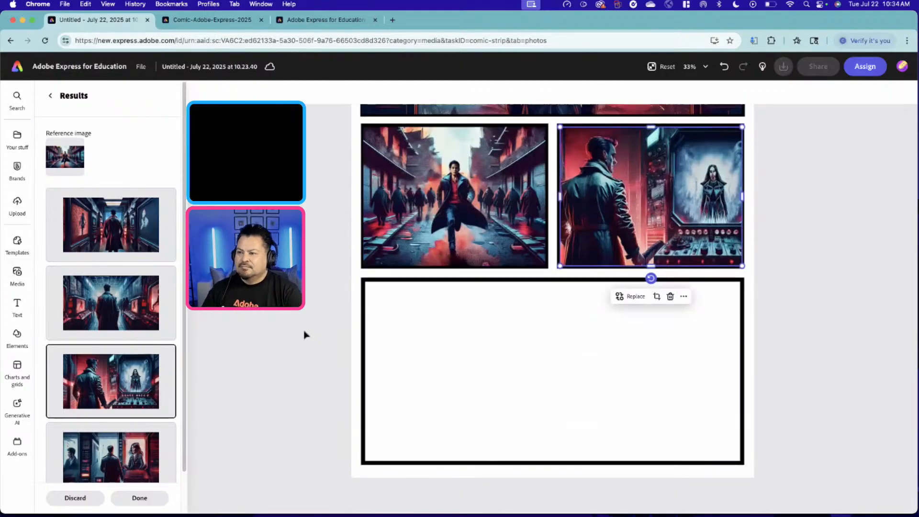
pyautogui.click(307, 335)
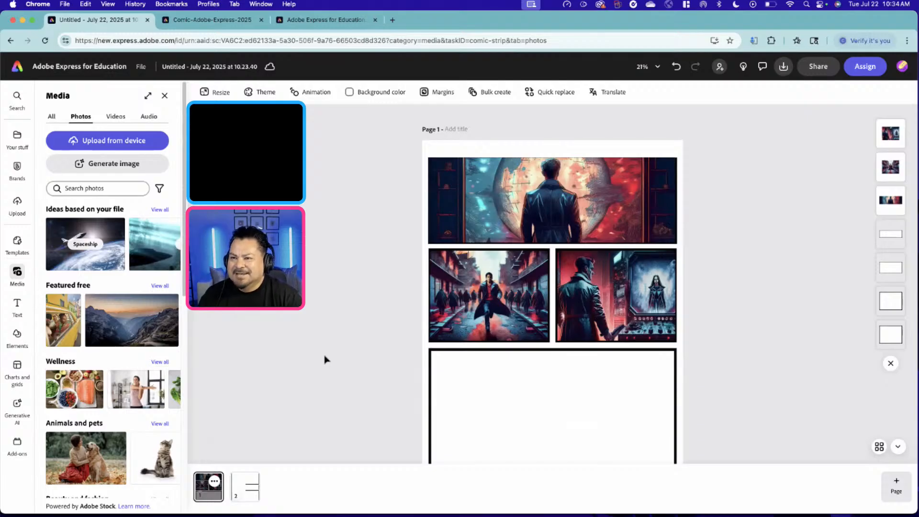
# Step: Generate similar images from the terminal scene: a trench-coated man on the city's edge overlooking a valley with sunrise, red and blue tone, comic halftone style
pyautogui.scroll(-2, 316, 320)
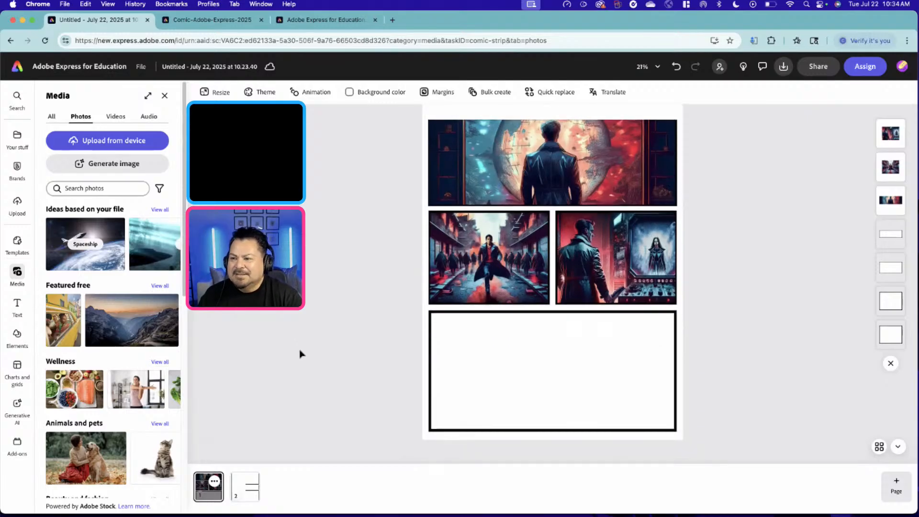
pyautogui.scroll(1, 300, 368)
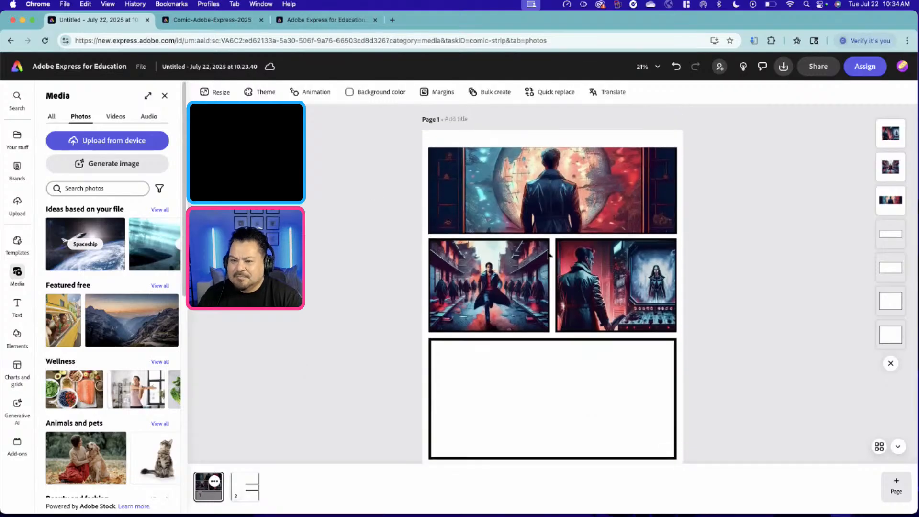
pyautogui.click(640, 290)
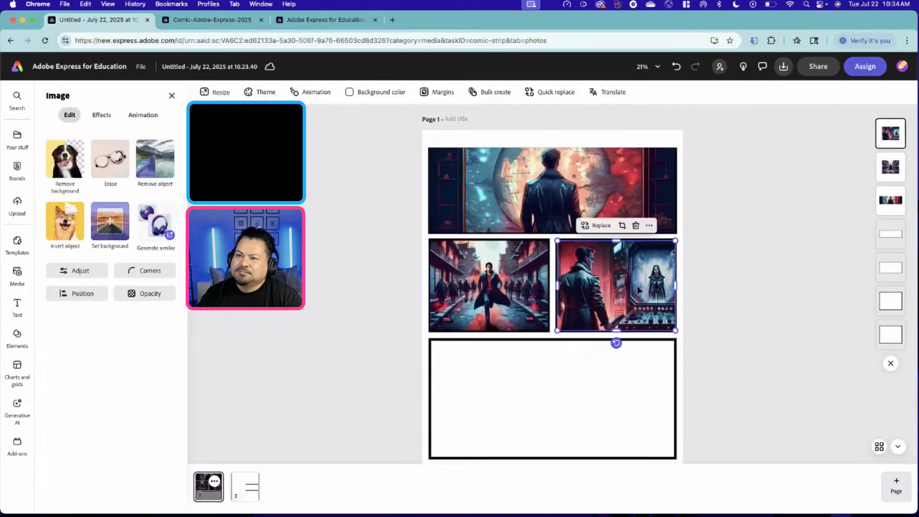
pyautogui.click(162, 222)
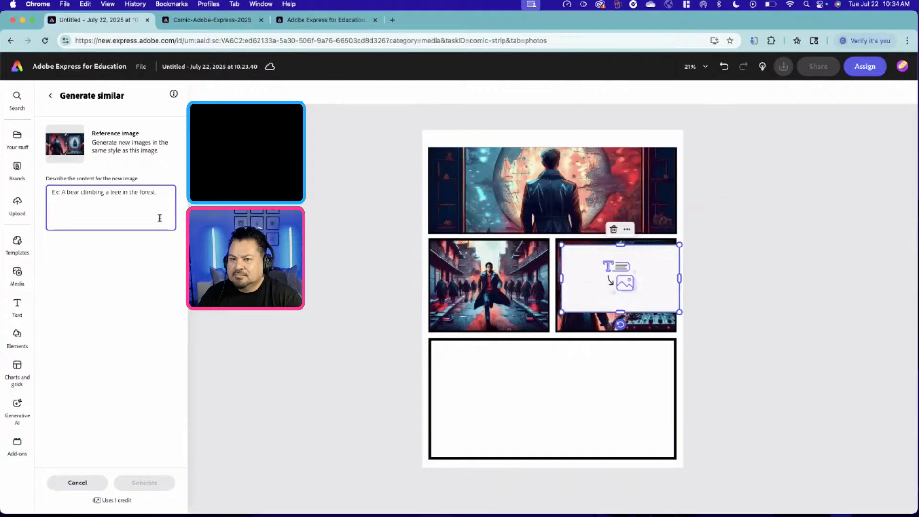
pyautogui.press('super+v')
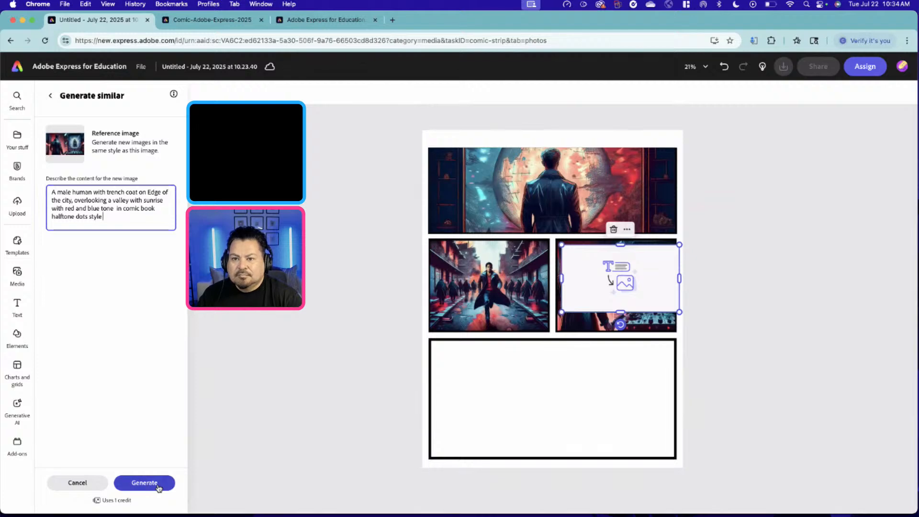
pyautogui.click(159, 488)
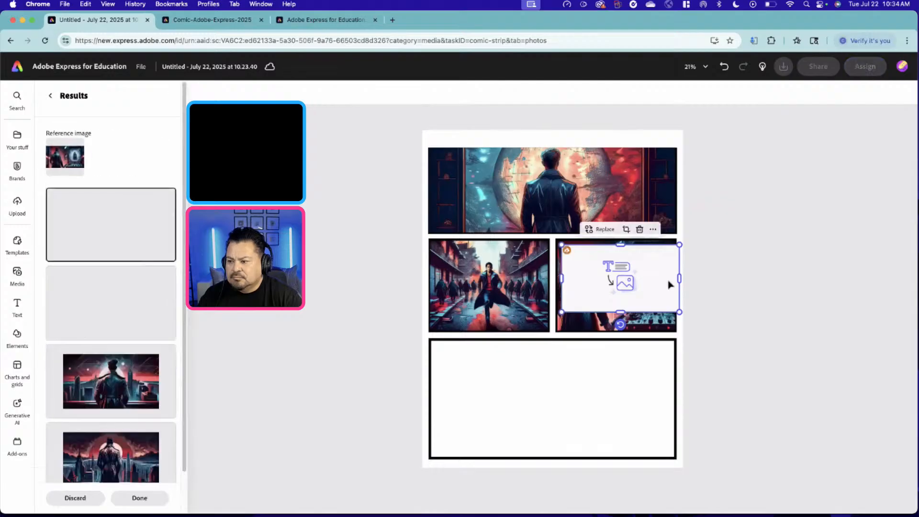
# Step: Move the new artwork over the bottom panel using the second result, and generate more variations of it
pyautogui.moveTo(658, 289); pyautogui.dragTo(576, 376)
pyautogui.click(103, 460)
pyautogui.click(130, 286)
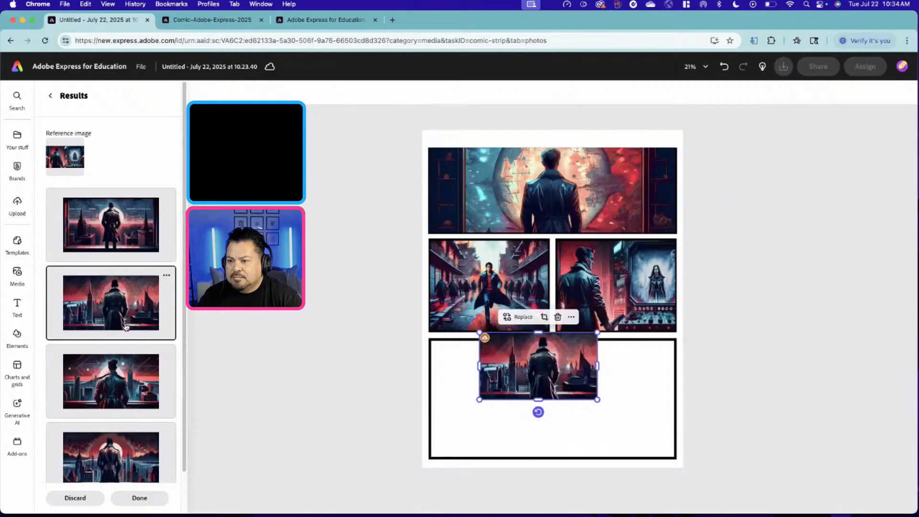
pyautogui.scroll(-2, 120, 335)
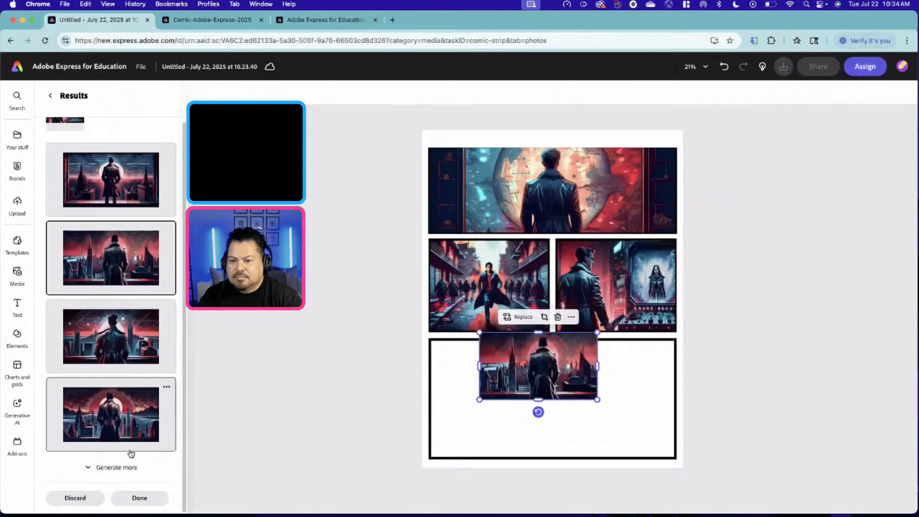
pyautogui.click(123, 467)
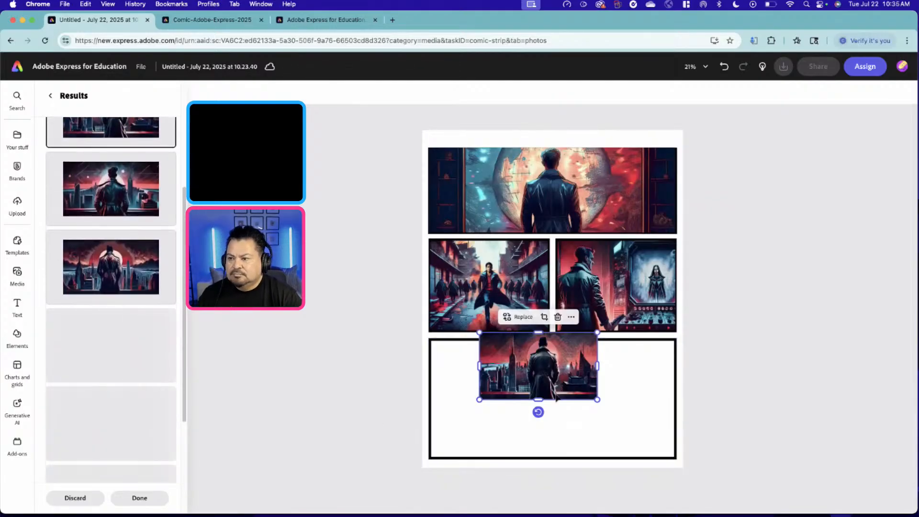
# Step: Fit the city overlook image to the bottom panel by aligning its upper-left corner and enlarging it to the panel's full width and height
pyautogui.scroll(2, 132, 337)
pyautogui.moveTo(572, 365); pyautogui.dragTo(524, 373)
pyautogui.moveTo(548, 408); pyautogui.dragTo(639, 460)
pyautogui.moveTo(640, 405); pyautogui.dragTo(676, 401)
pyautogui.moveTo(554, 459); pyautogui.dragTo(554, 458)
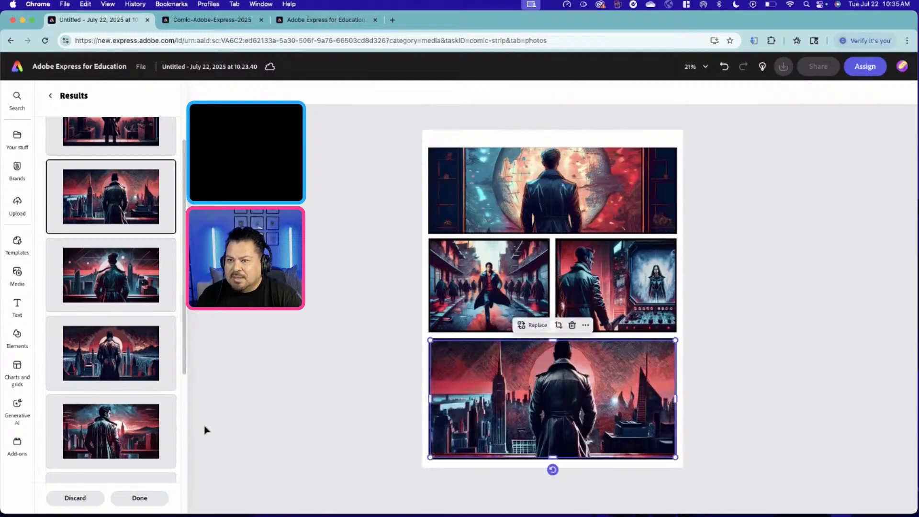
# Step: Switch the bottom panel's artwork to the fifth result, with the man looking over his shoulder toward the sun, and finish editing it
pyautogui.click(123, 428)
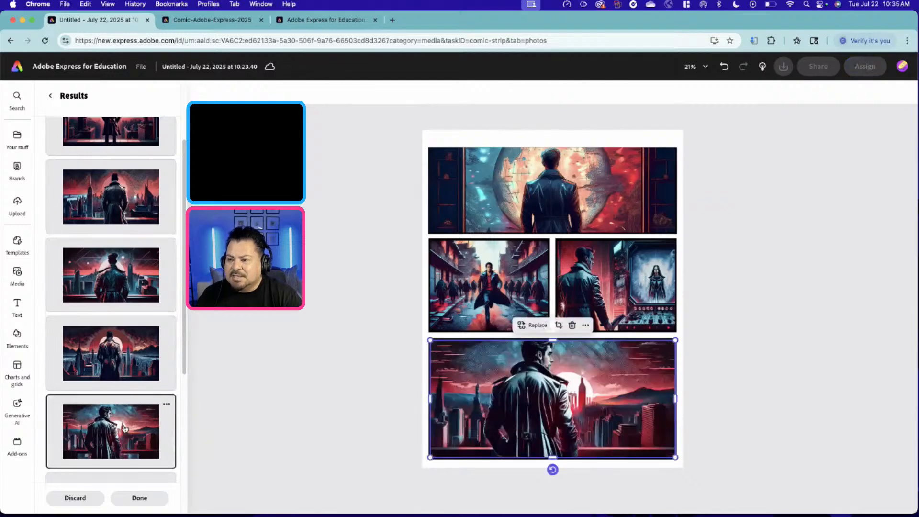
pyautogui.scroll(1, 124, 320)
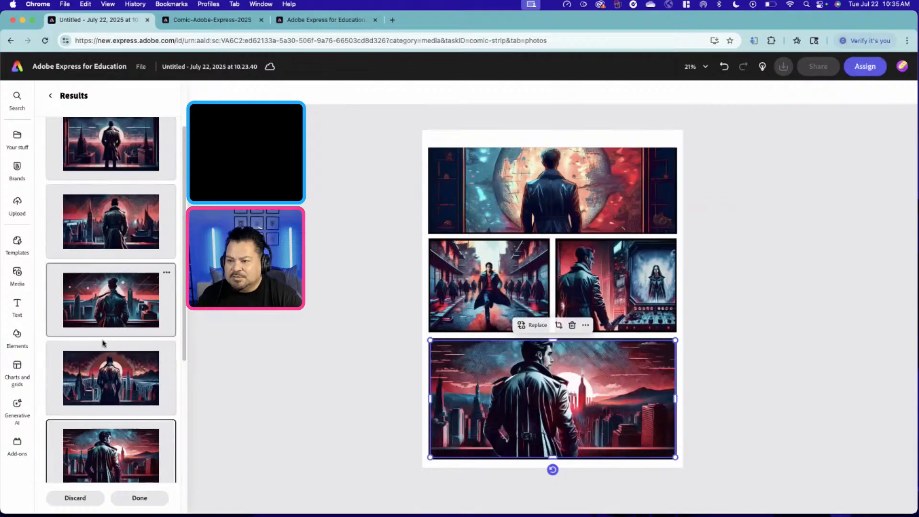
pyautogui.scroll(3, 120, 343)
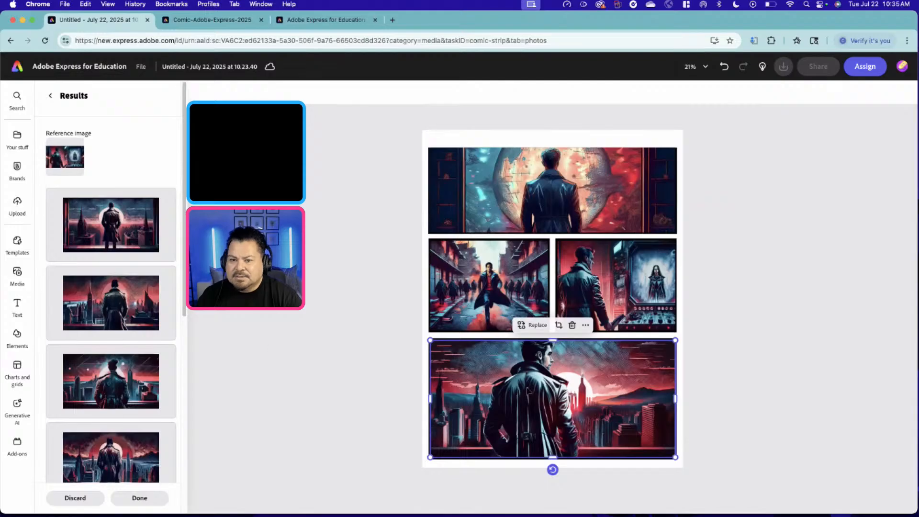
pyautogui.doubleClick(590, 404)
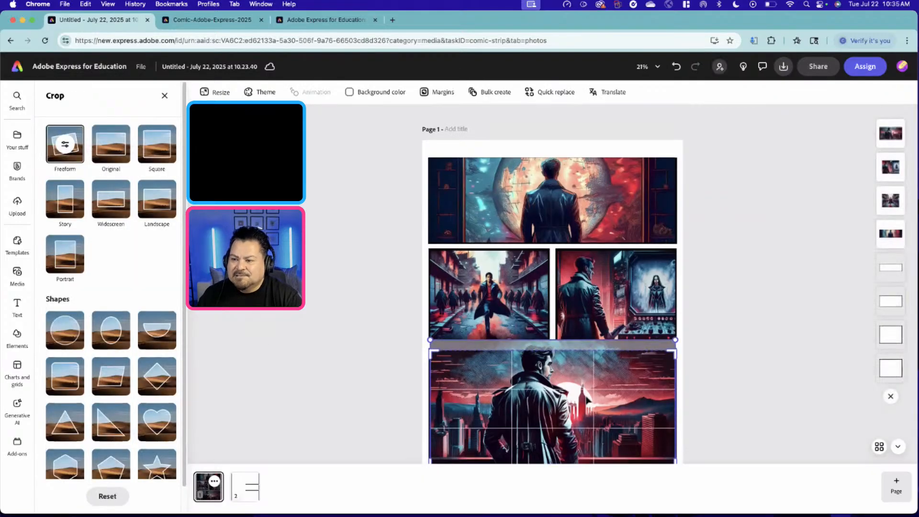
pyautogui.click(699, 359)
# Step: Flip the bottom panel's city overlook image horizontally so the man faces the opposite way, and close the editing panels
pyautogui.scroll(5, 699, 359)
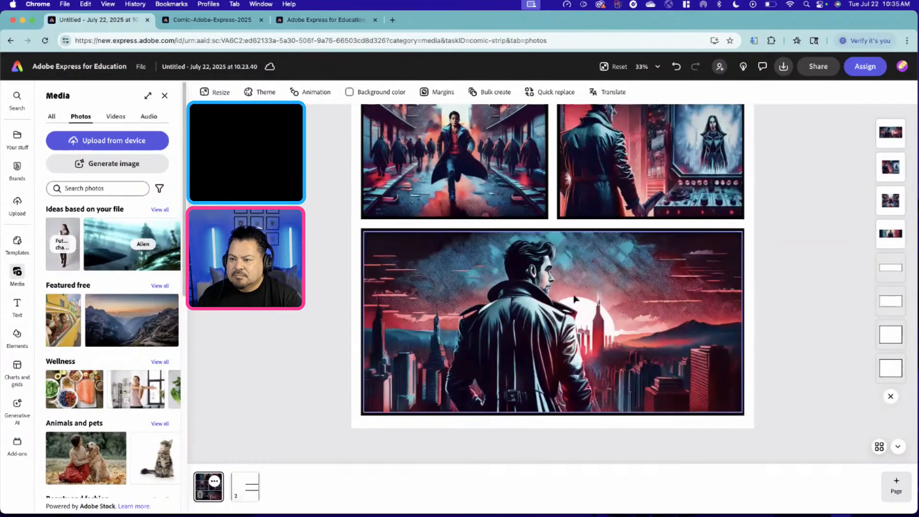
pyautogui.scroll(3, 576, 302)
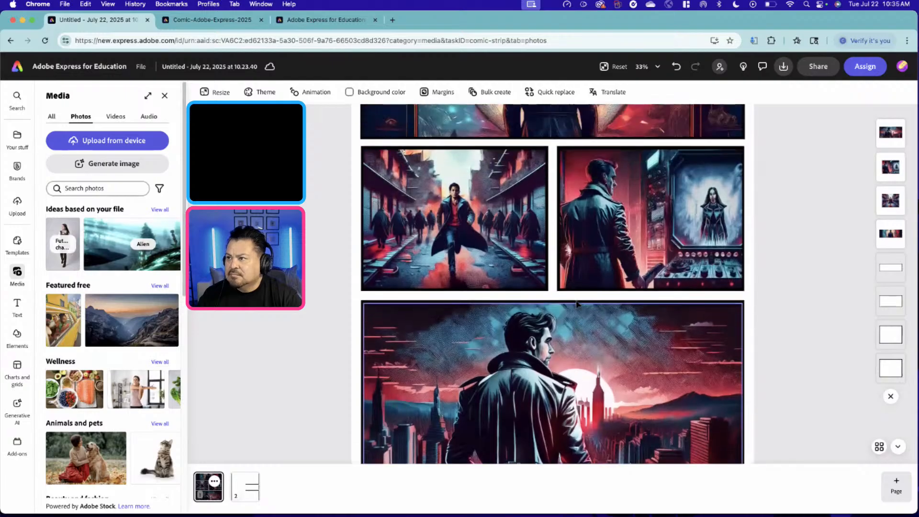
pyautogui.scroll(2, 559, 165)
pyautogui.scroll(-2, 460, 321)
pyautogui.scroll(-2, 459, 322)
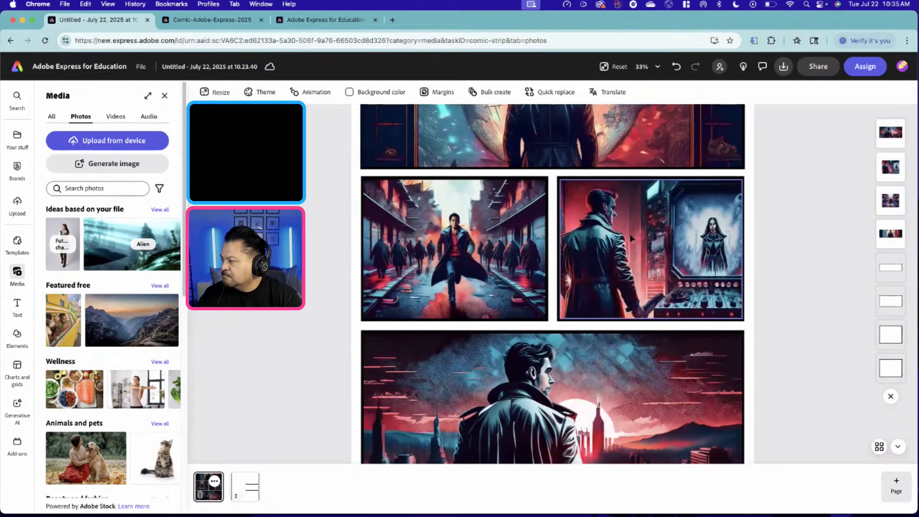
pyautogui.scroll(-3, 618, 253)
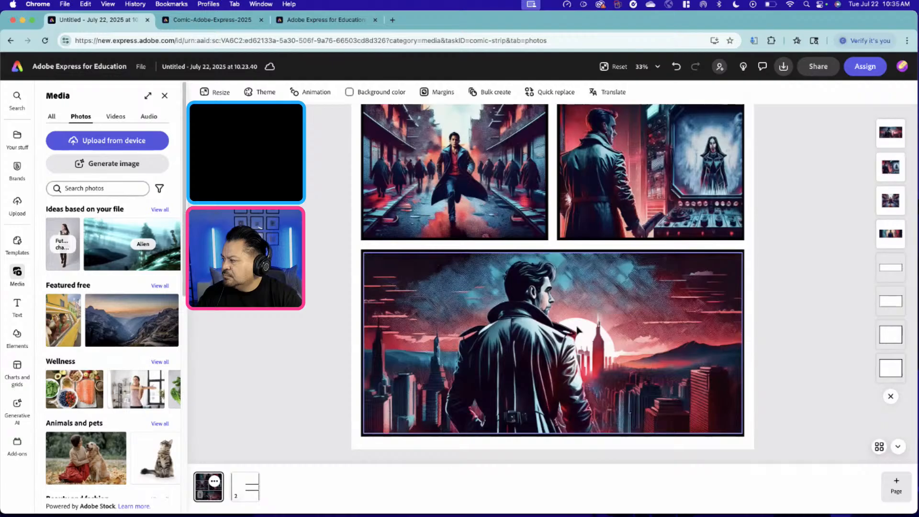
pyautogui.click(578, 330)
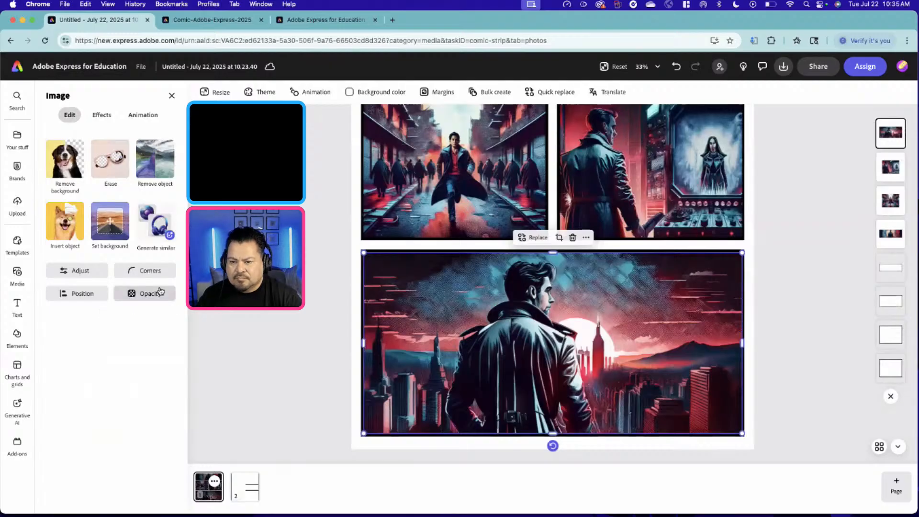
pyautogui.click(85, 293)
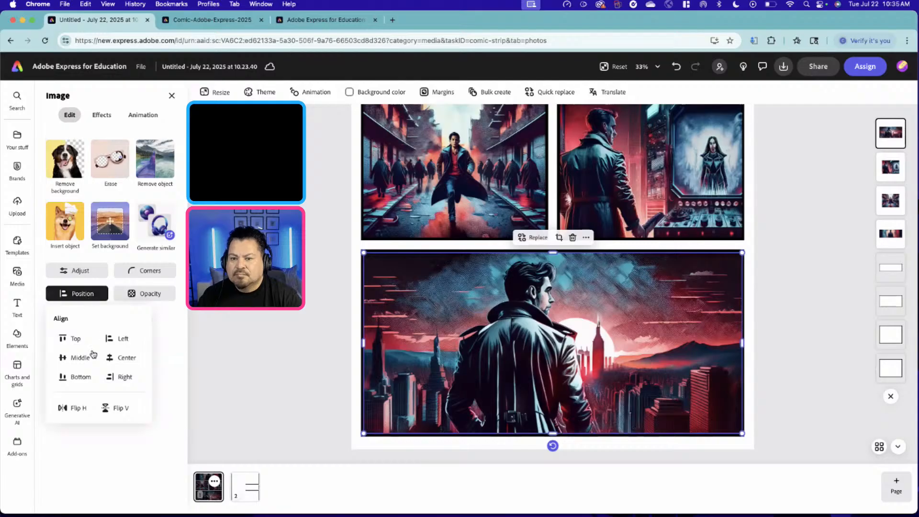
pyautogui.click(76, 409)
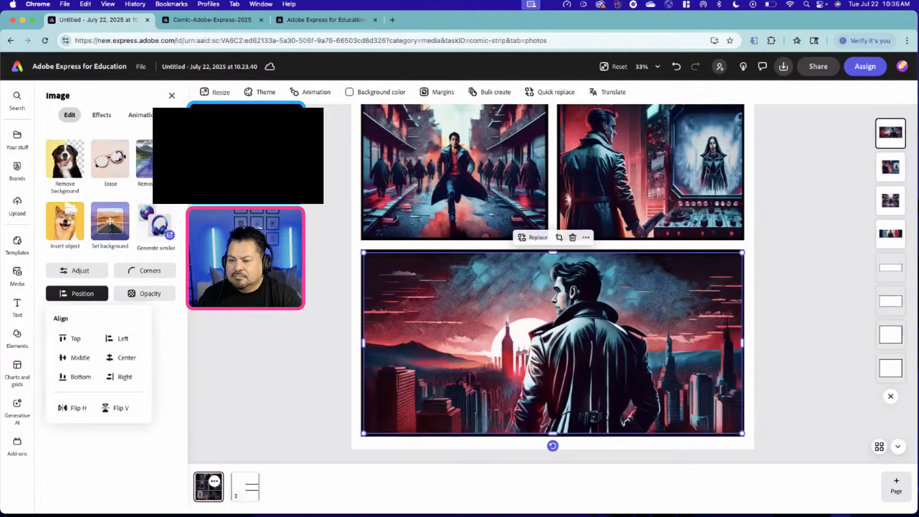
pyautogui.scroll(1, 553, 285)
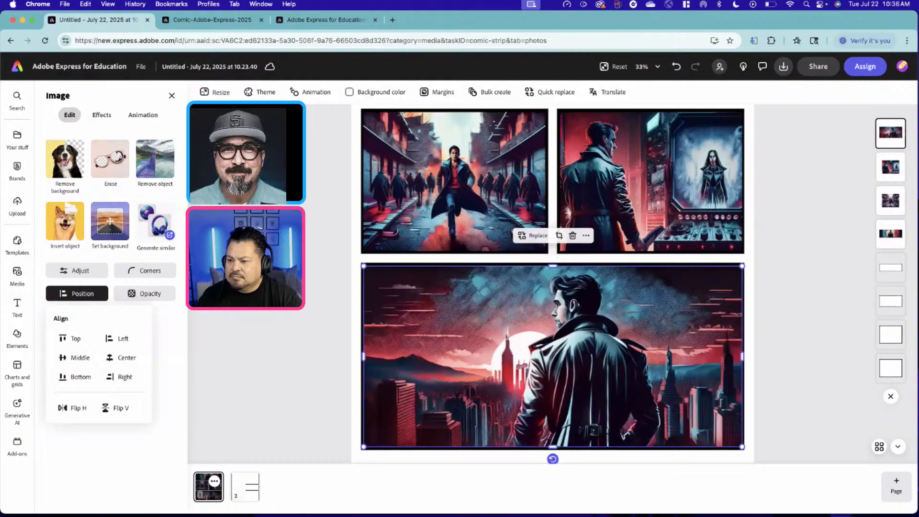
pyautogui.click(171, 95)
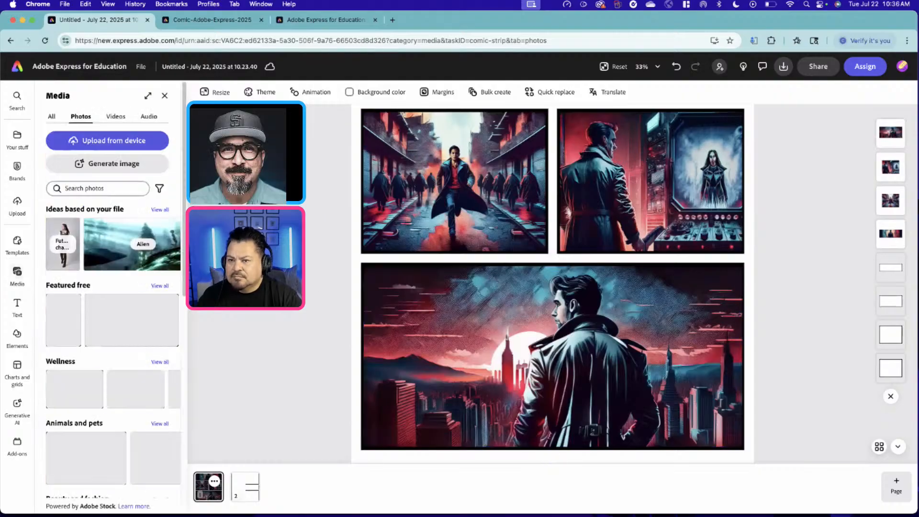
pyautogui.click(165, 95)
# Step: Send the top panel's image backward behind its black frame and set the frame's fill to none
pyautogui.scroll(5, 412, 297)
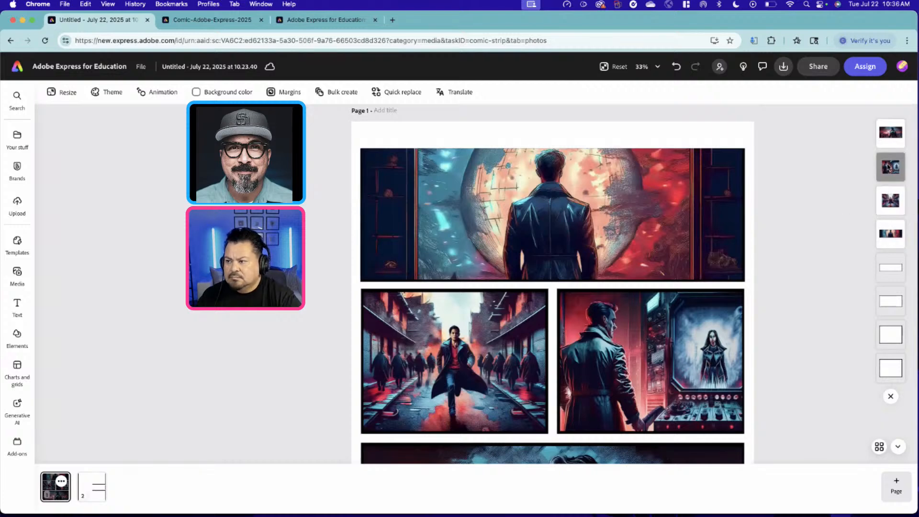
pyautogui.click(691, 229)
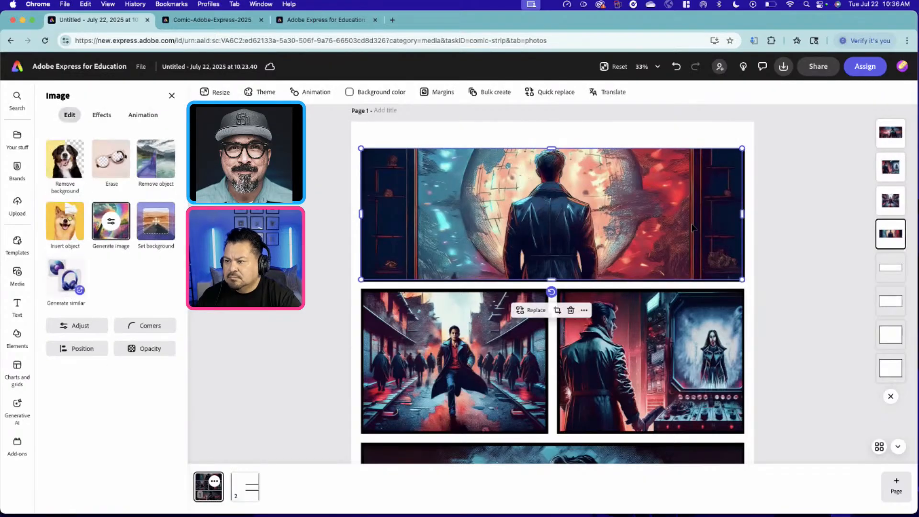
pyautogui.rightClick(693, 228)
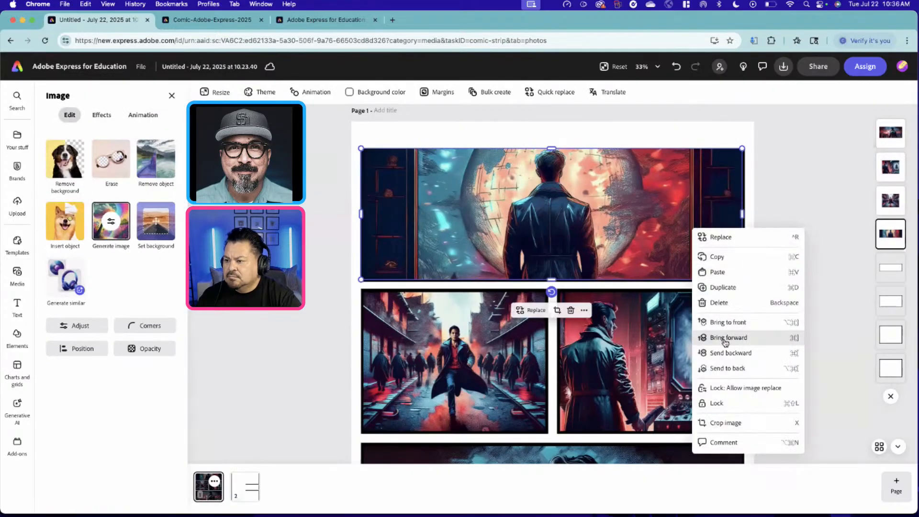
pyautogui.click(726, 360)
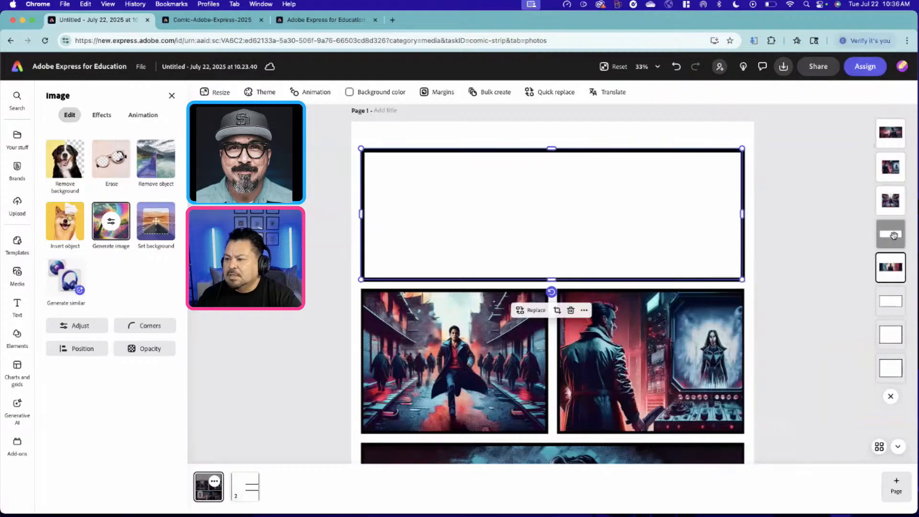
pyautogui.click(594, 238)
pyautogui.click(55, 303)
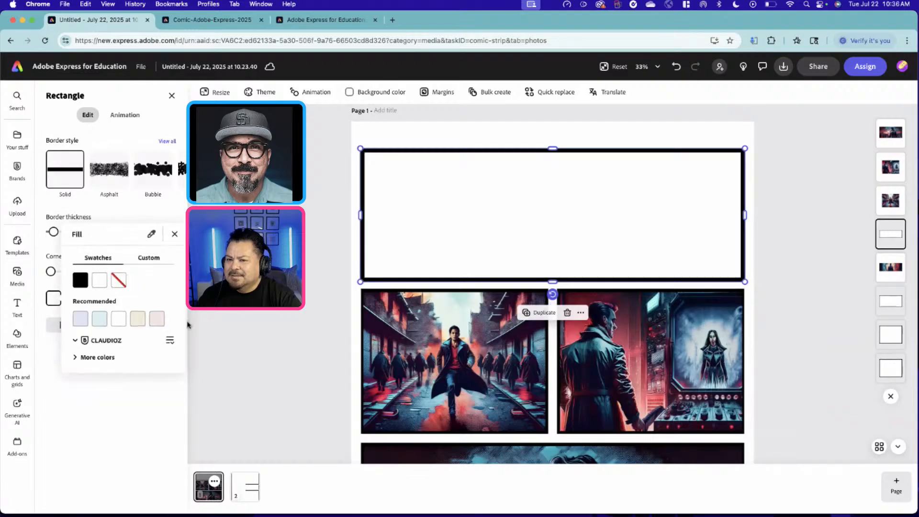
pyautogui.click(119, 259)
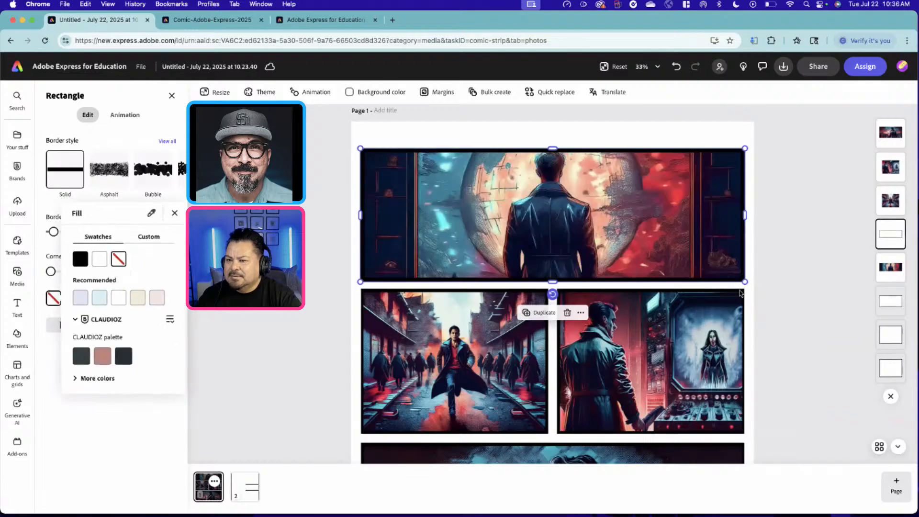
# Step: Send the running man image to the back and remove the fill from its middle-row frame
pyautogui.click(889, 197)
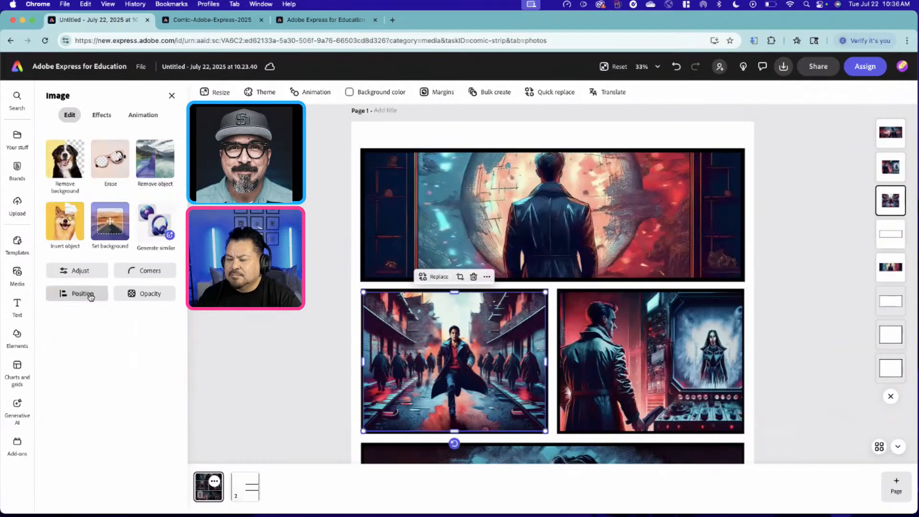
pyautogui.rightClick(482, 334)
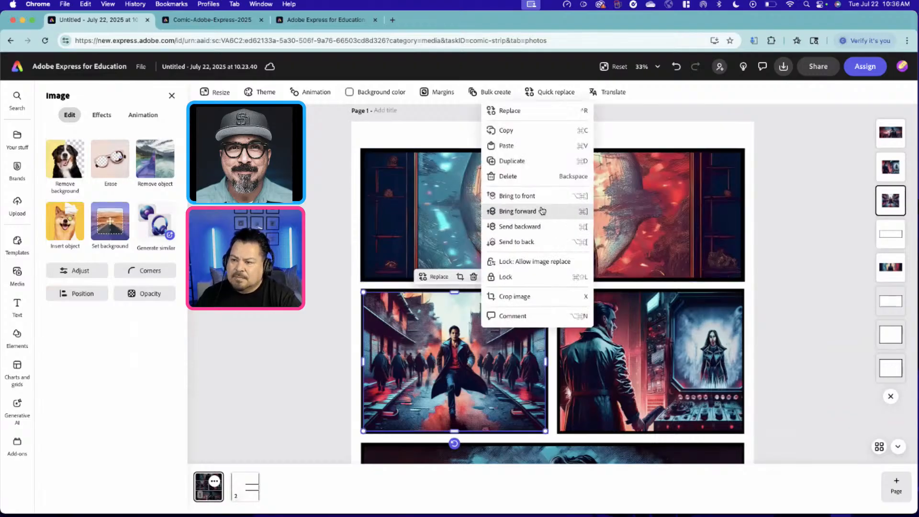
pyautogui.click(536, 242)
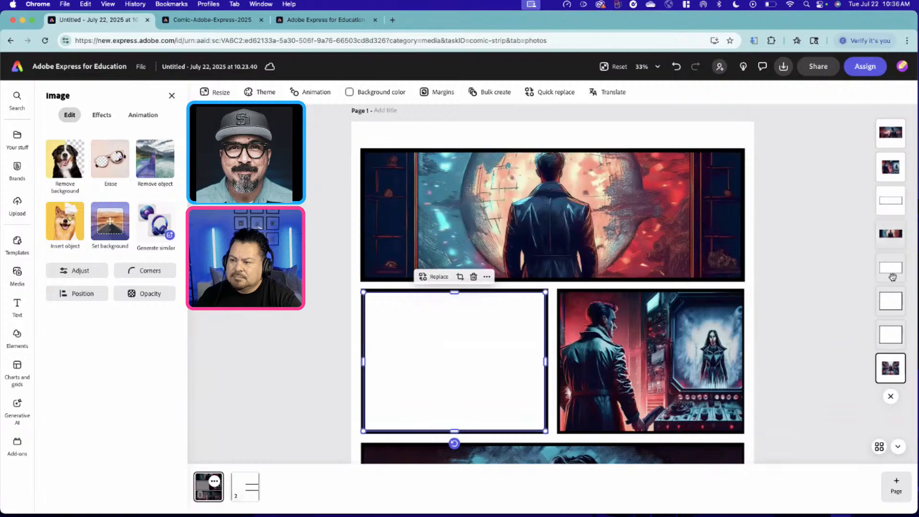
pyautogui.click(462, 320)
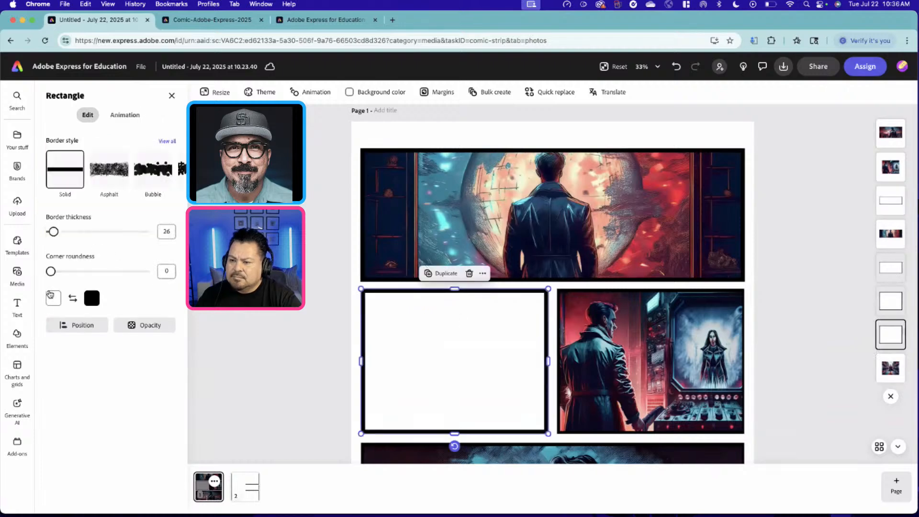
pyautogui.click(53, 299)
pyautogui.click(119, 257)
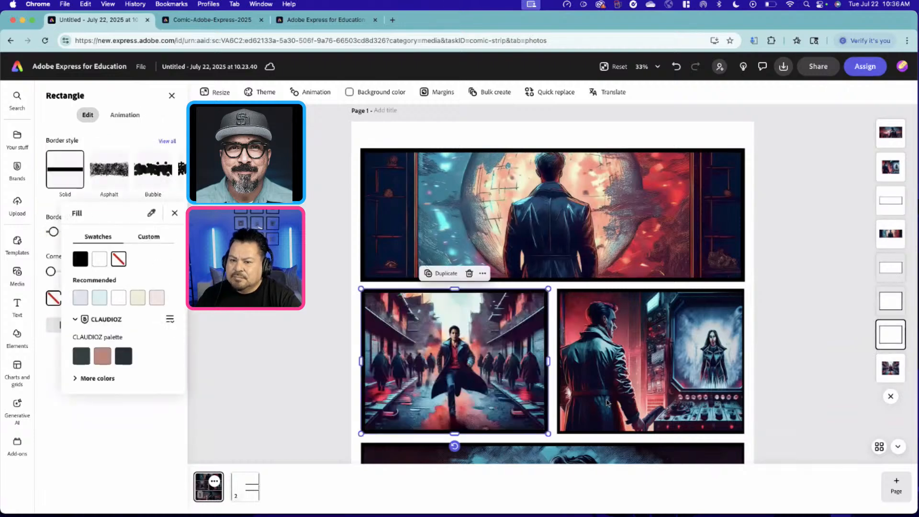
# Step: Send the terminal scene image to the back, behind its middle-row frame, and set that frame's fill to none
pyautogui.click(667, 353)
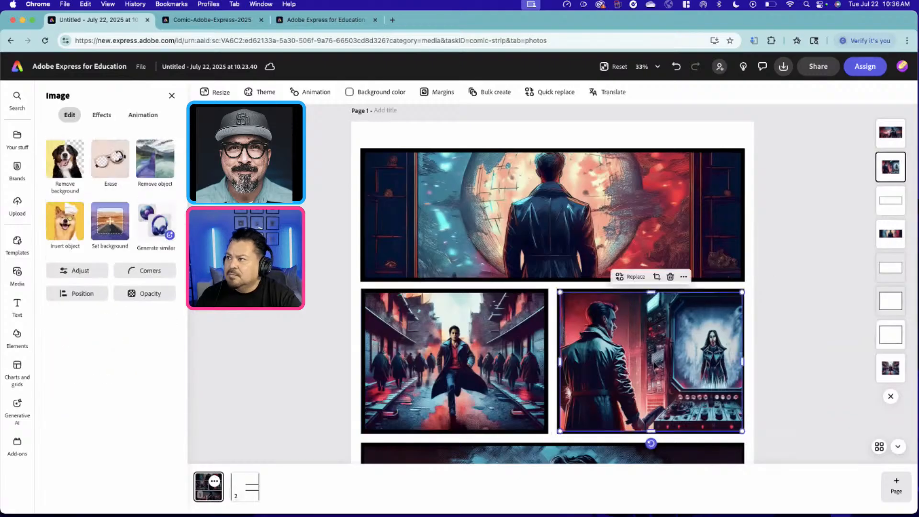
pyautogui.click(684, 277)
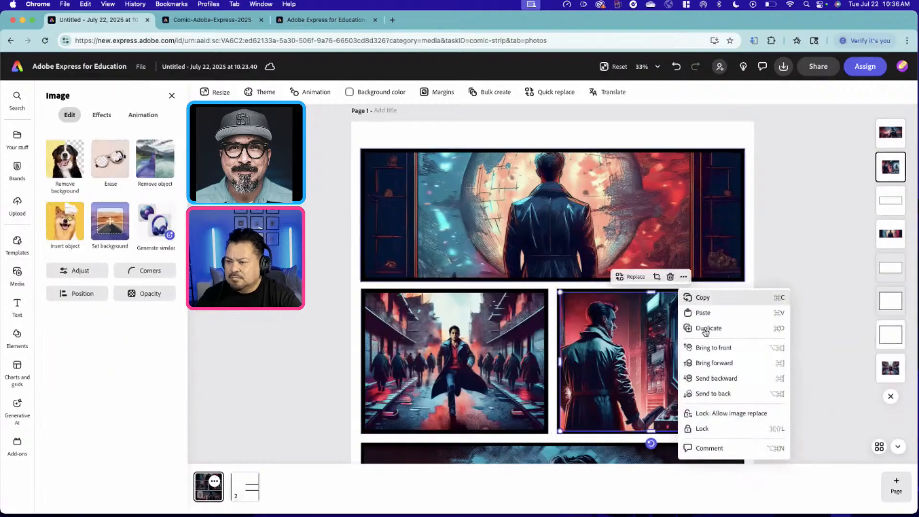
pyautogui.click(710, 392)
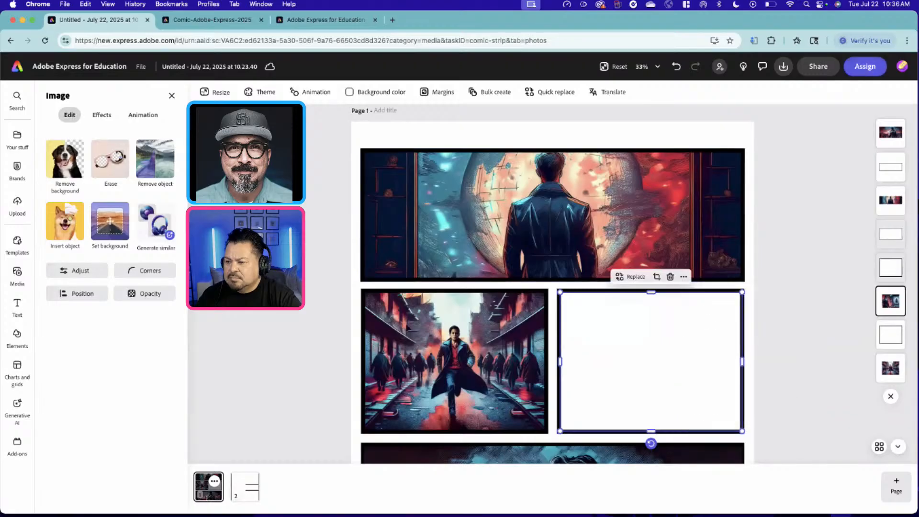
pyautogui.click(685, 278)
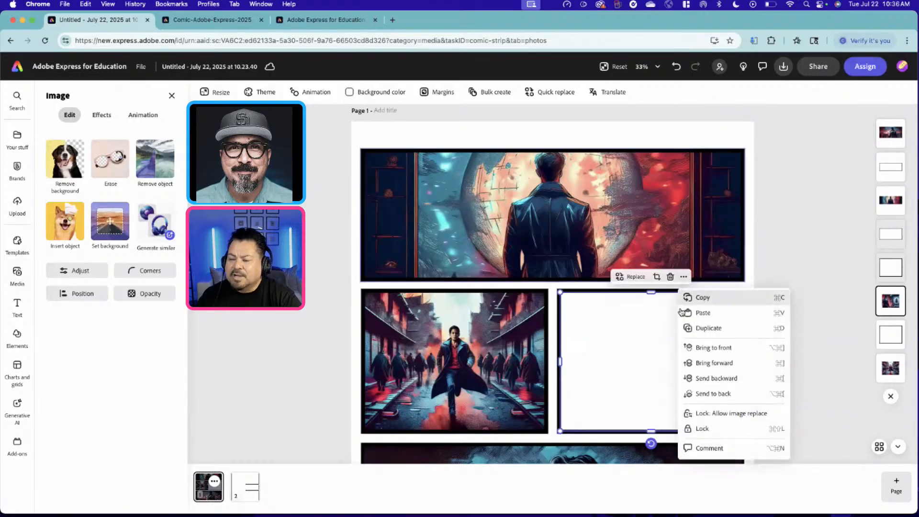
pyautogui.click(698, 393)
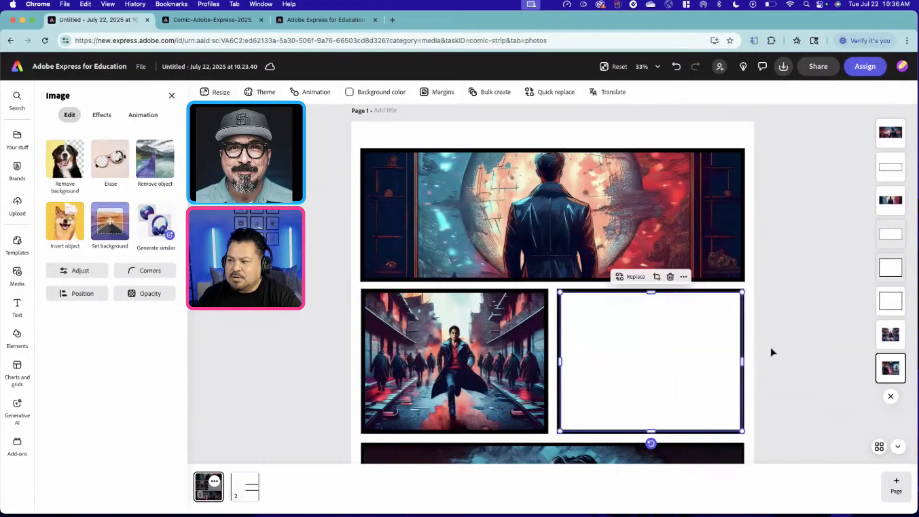
pyautogui.scroll(-1, 771, 351)
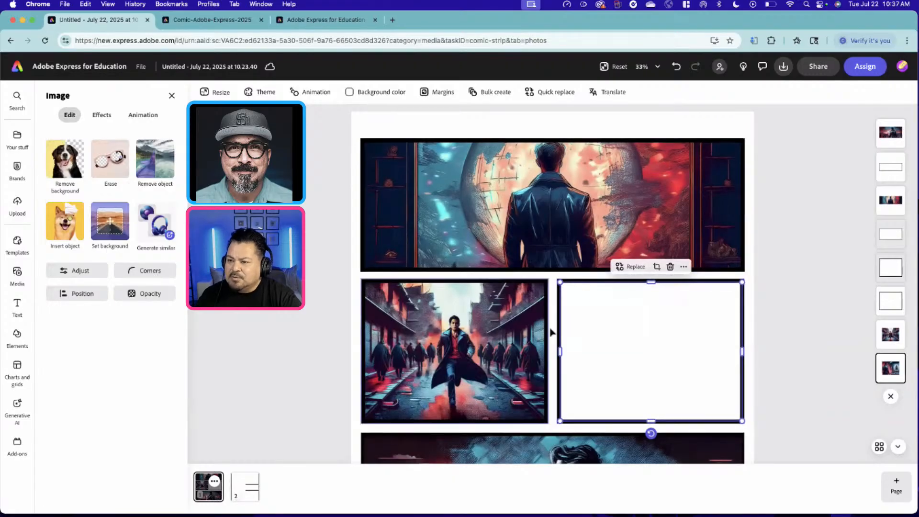
pyautogui.click(575, 324)
pyautogui.click(60, 299)
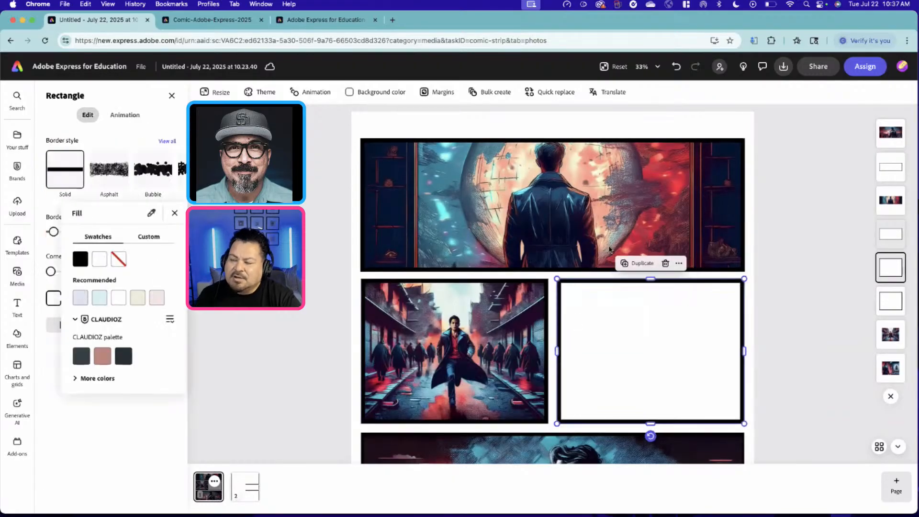
pyautogui.click(118, 258)
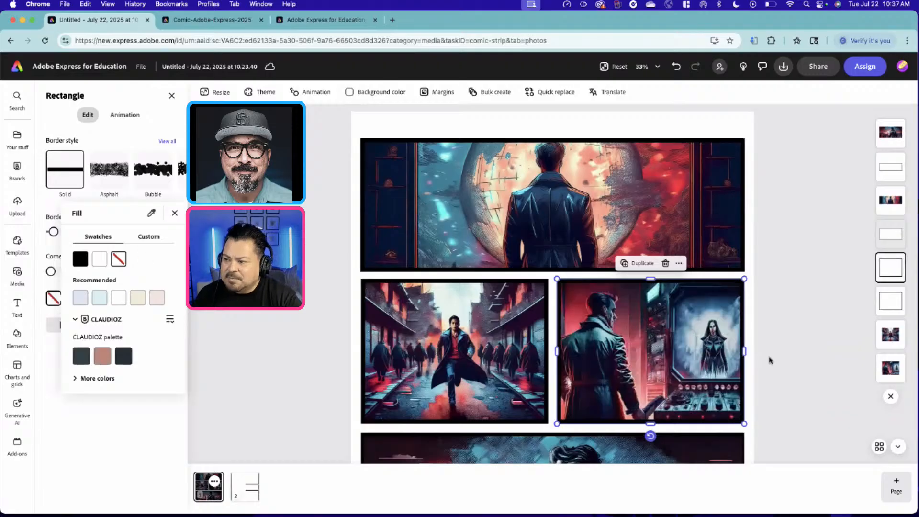
# Step: Send the bottom panel's city overlook image to the back, behind its black frame, and set that frame's fill to none
pyautogui.scroll(-3, 782, 383)
pyautogui.scroll(-1, 783, 386)
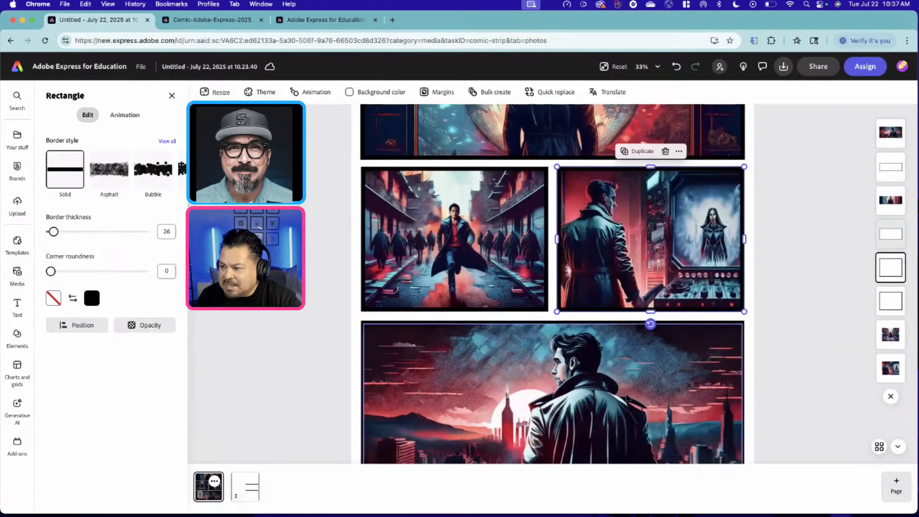
pyautogui.click(627, 383)
pyautogui.scroll(-2, 618, 374)
pyautogui.click(584, 218)
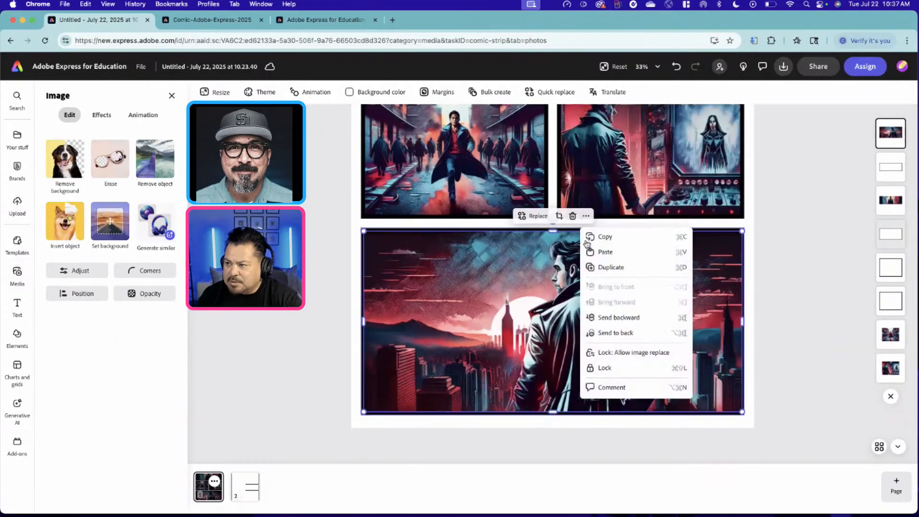
pyautogui.click(605, 331)
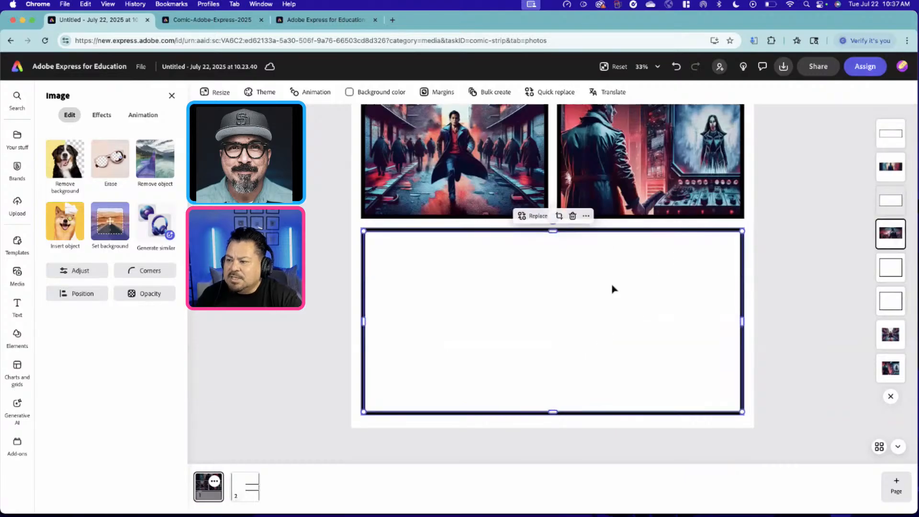
pyautogui.click(613, 289)
pyautogui.click(53, 299)
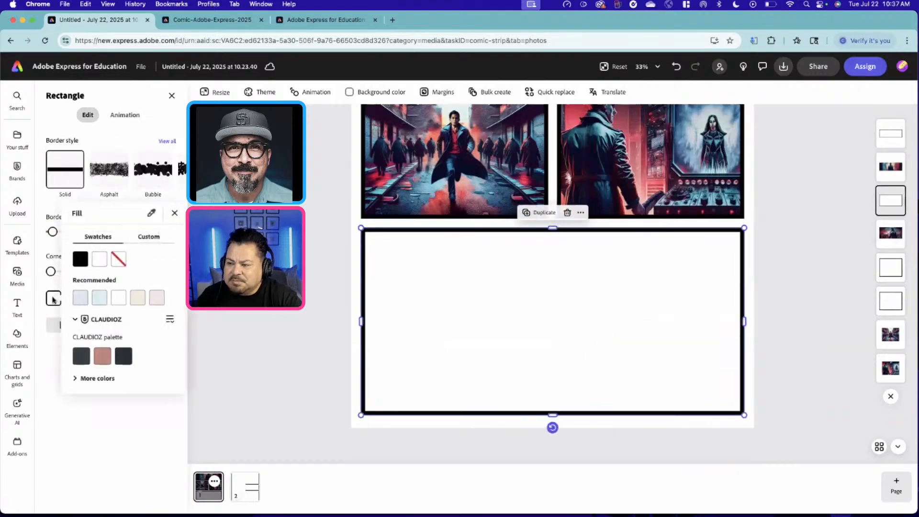
pyautogui.click(119, 259)
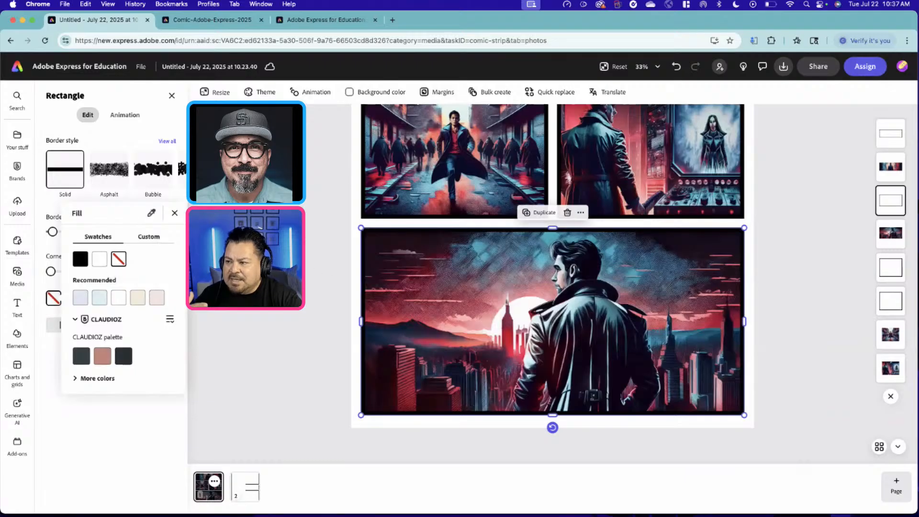
pyautogui.press('Escape')
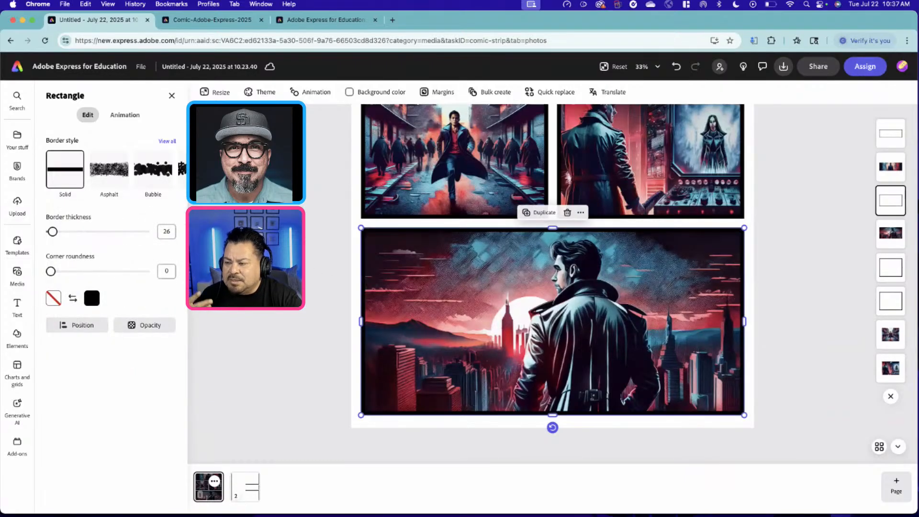
# Step: Review the finished comic page from the top panel to the bottom panel, checking how each image sits inside its black frame
pyautogui.scroll(3, 553, 275)
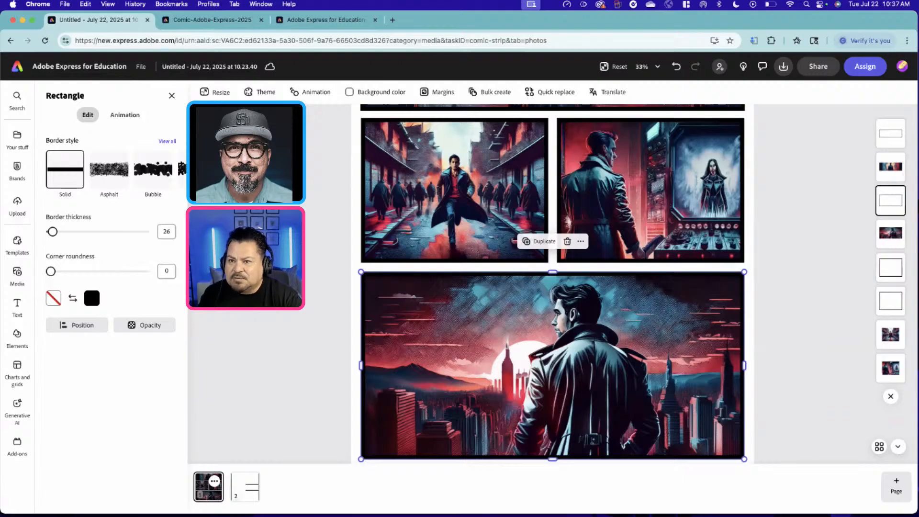
pyautogui.scroll(5, 327, 227)
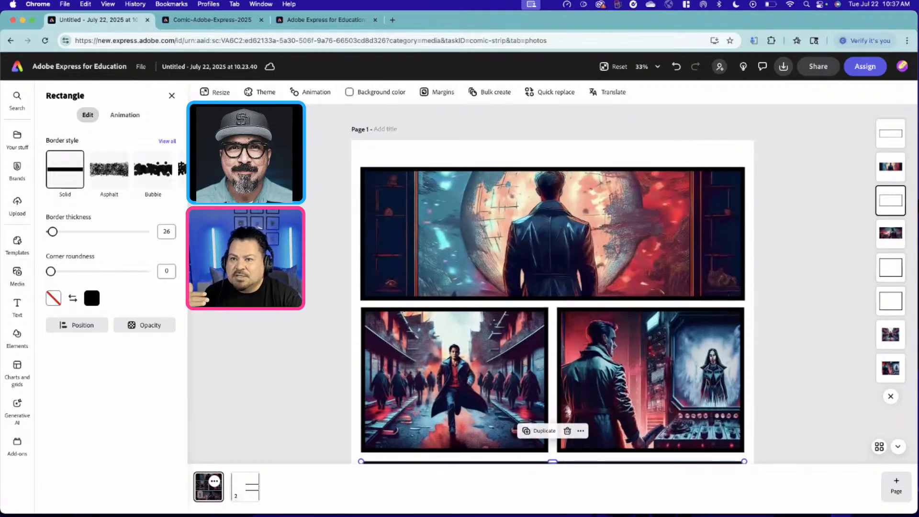
pyautogui.press('Escape')
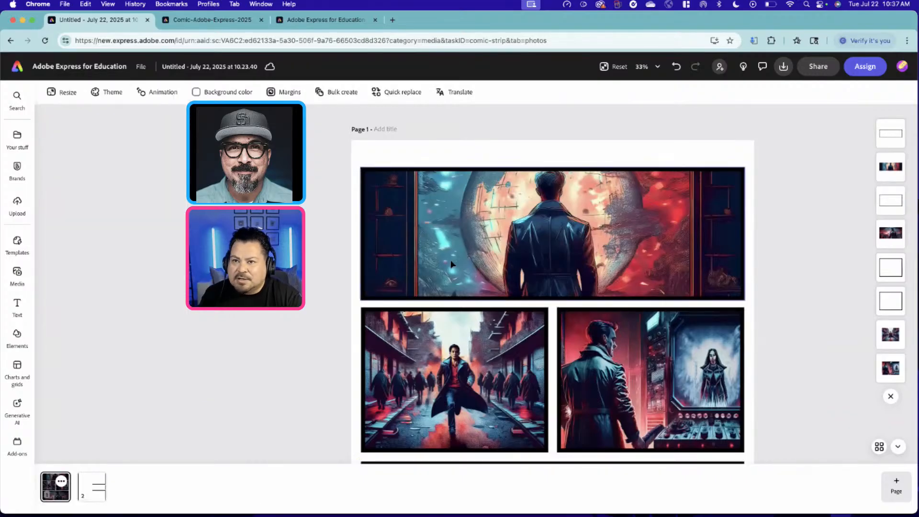
pyautogui.scroll(2, 475, 267)
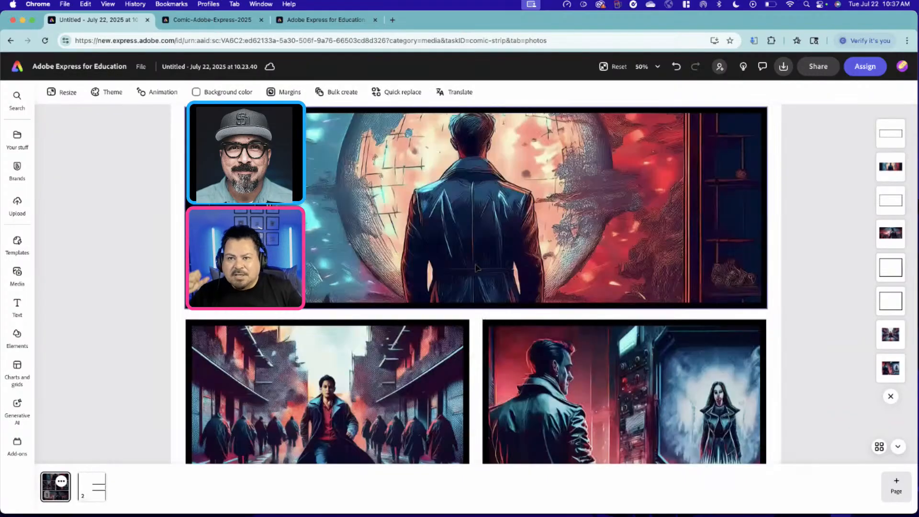
pyautogui.scroll(2, 475, 267)
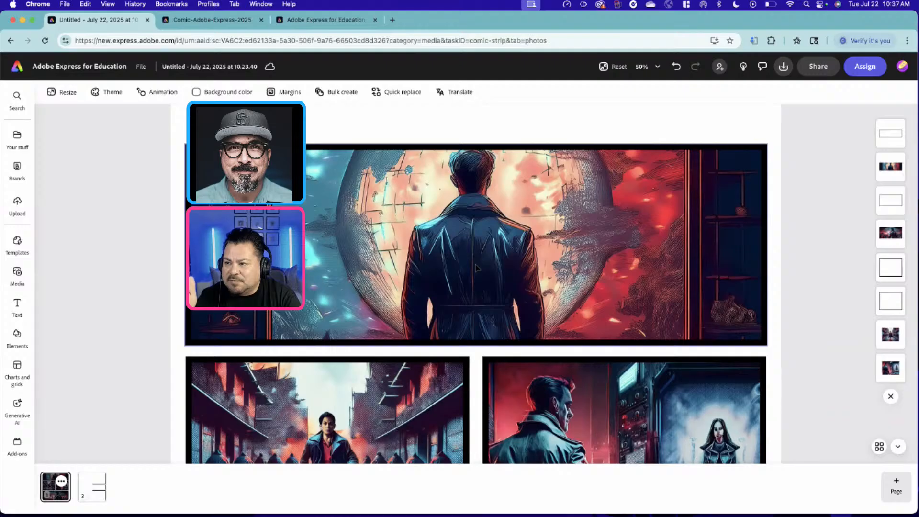
pyautogui.scroll(-5, 509, 248)
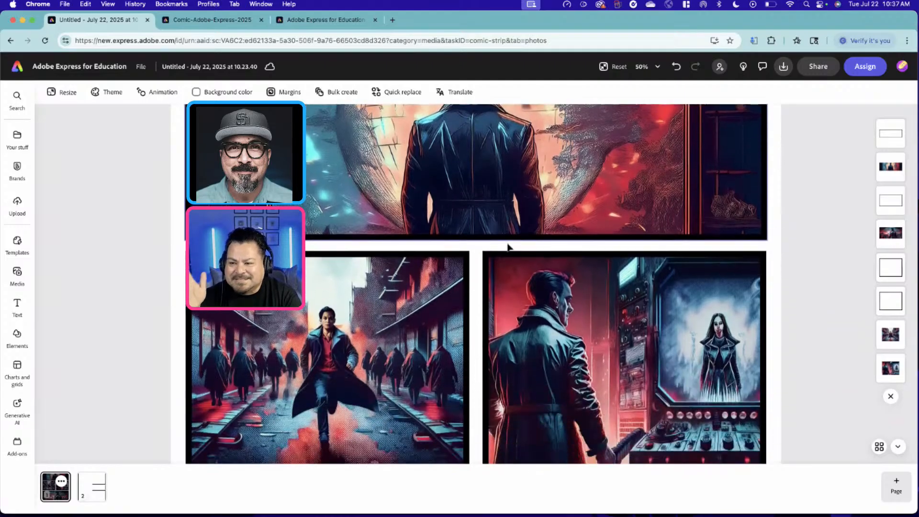
pyautogui.scroll(-5, 509, 247)
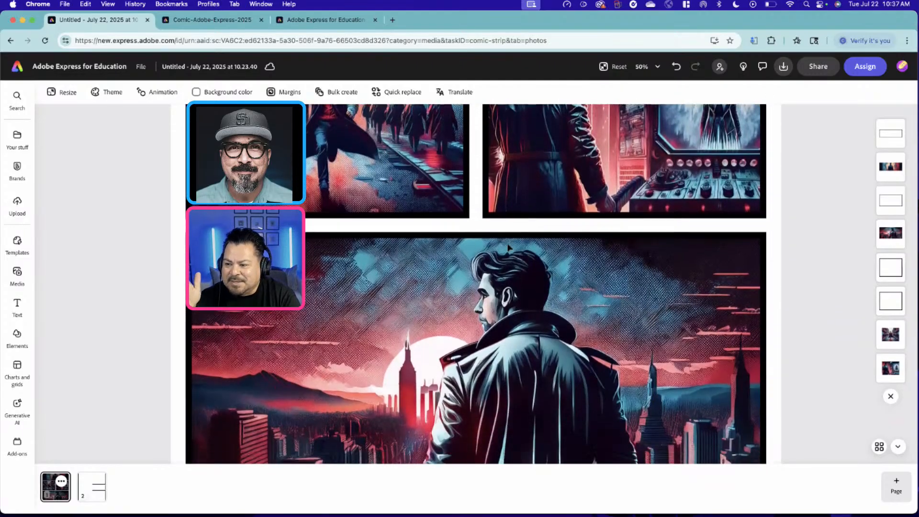
pyautogui.scroll(6, 509, 248)
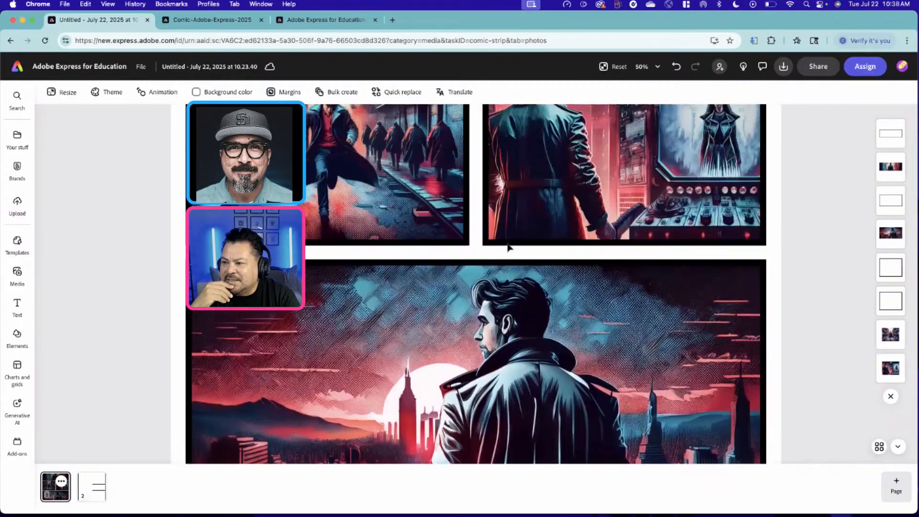
pyautogui.scroll(5, 509, 248)
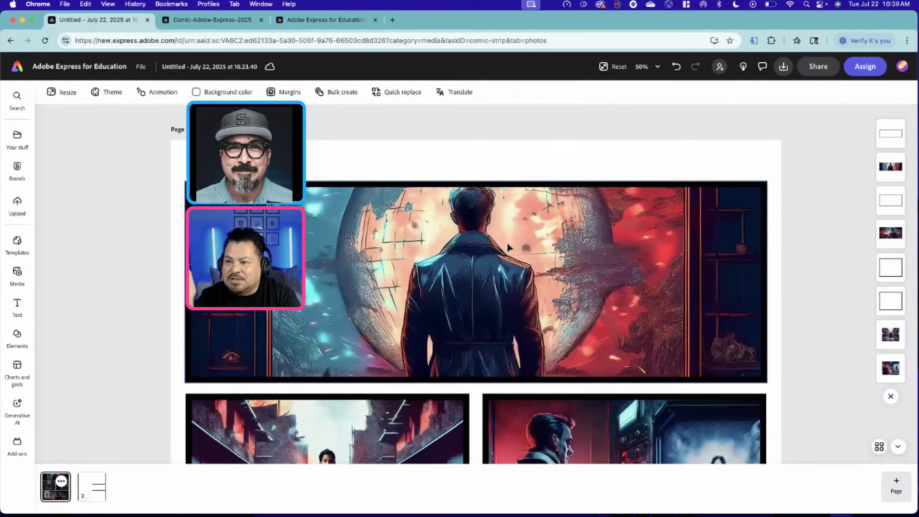
pyautogui.scroll(-3, 509, 248)
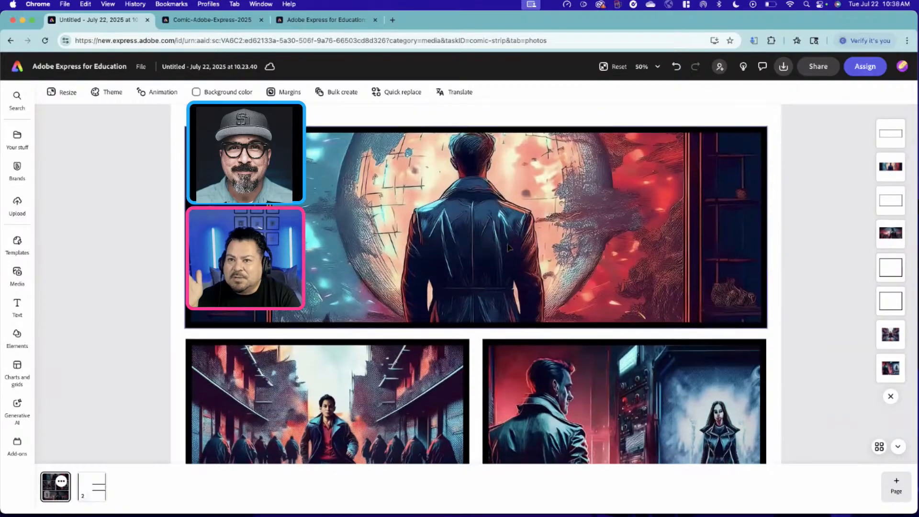
pyautogui.scroll(-3, 509, 248)
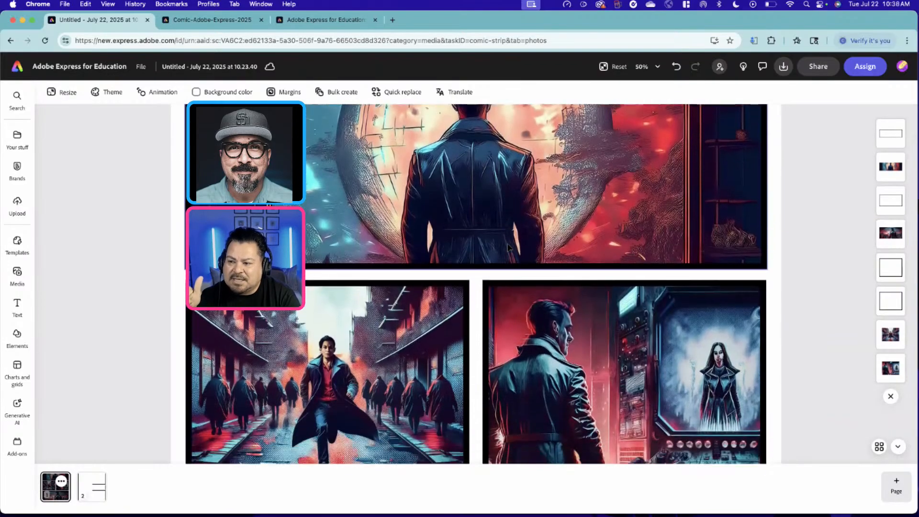
pyautogui.scroll(-4, 508, 247)
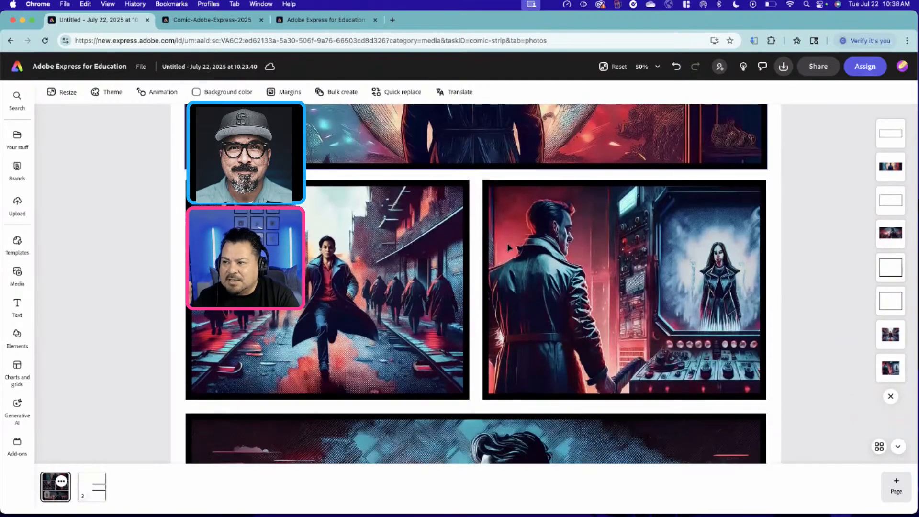
pyautogui.scroll(-4, 509, 248)
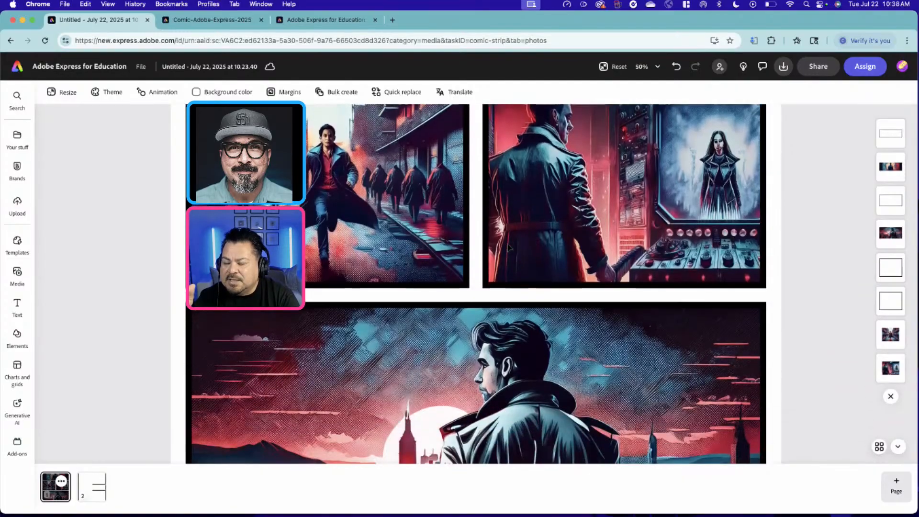
pyautogui.scroll(-5, 509, 247)
pyautogui.scroll(-2, 509, 248)
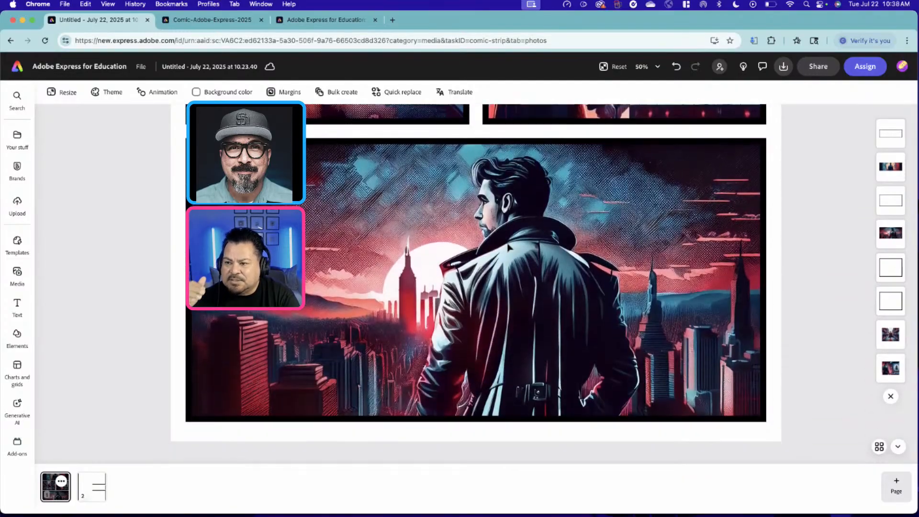
pyautogui.scroll(7, 509, 248)
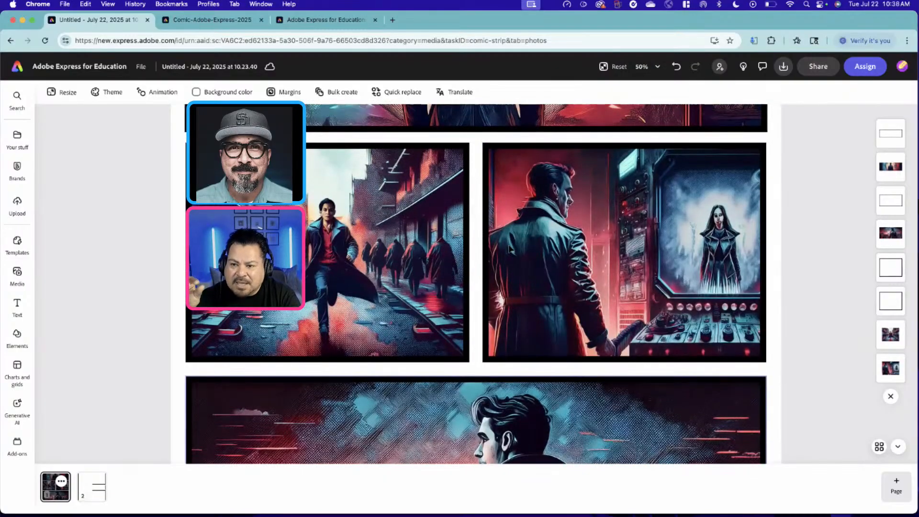
pyautogui.scroll(-2, 519, 352)
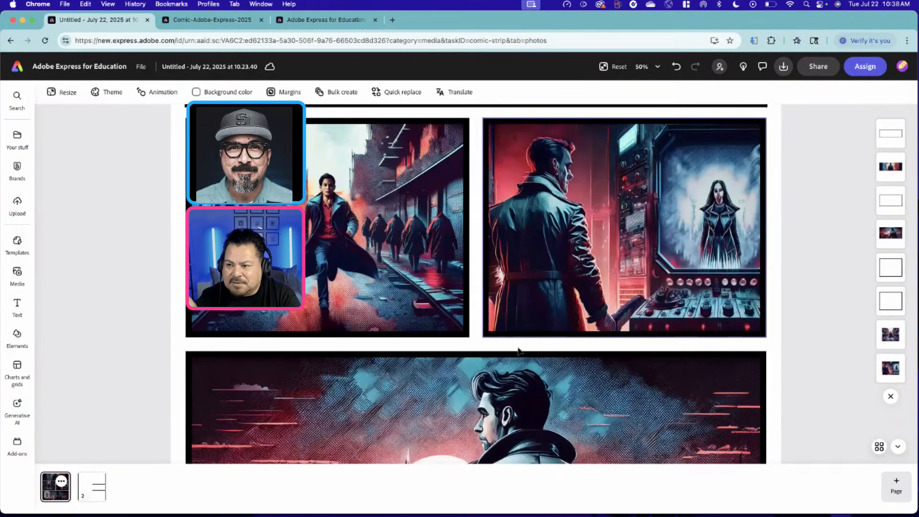
pyautogui.scroll(-5, 519, 352)
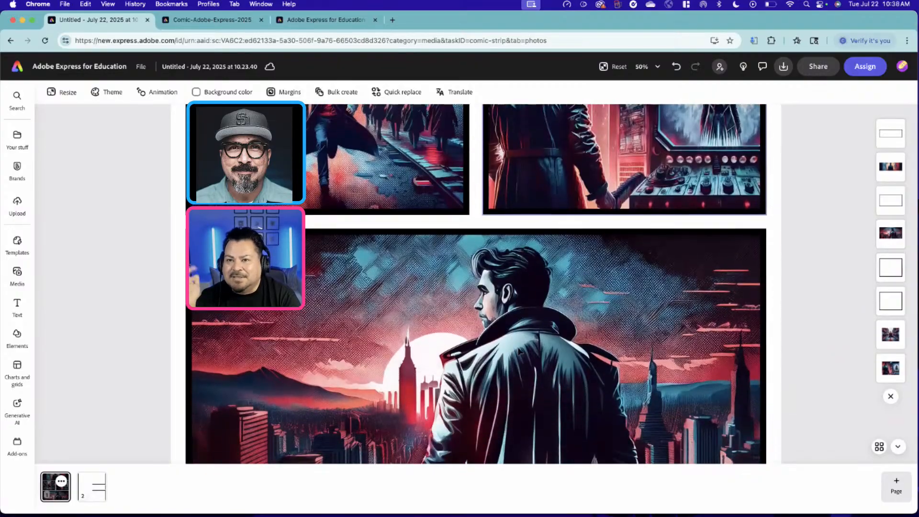
pyautogui.scroll(-1, 518, 352)
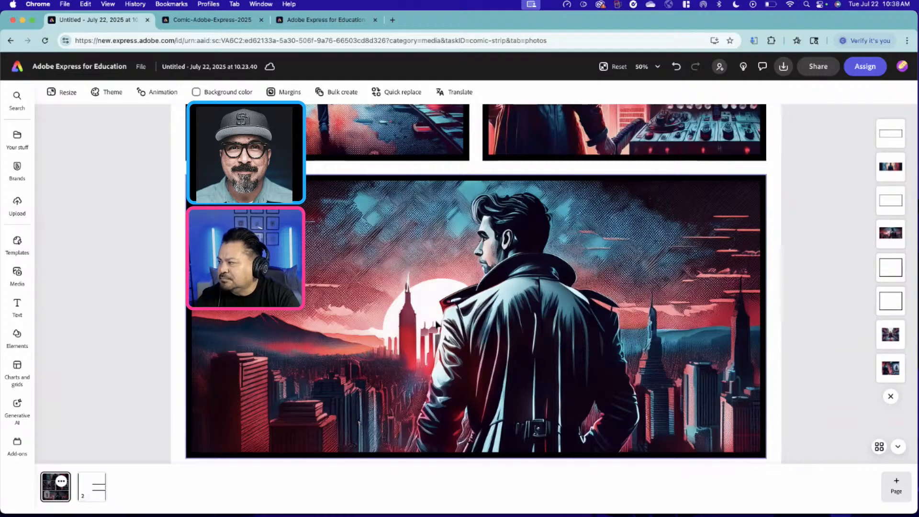
pyautogui.press('super+0')
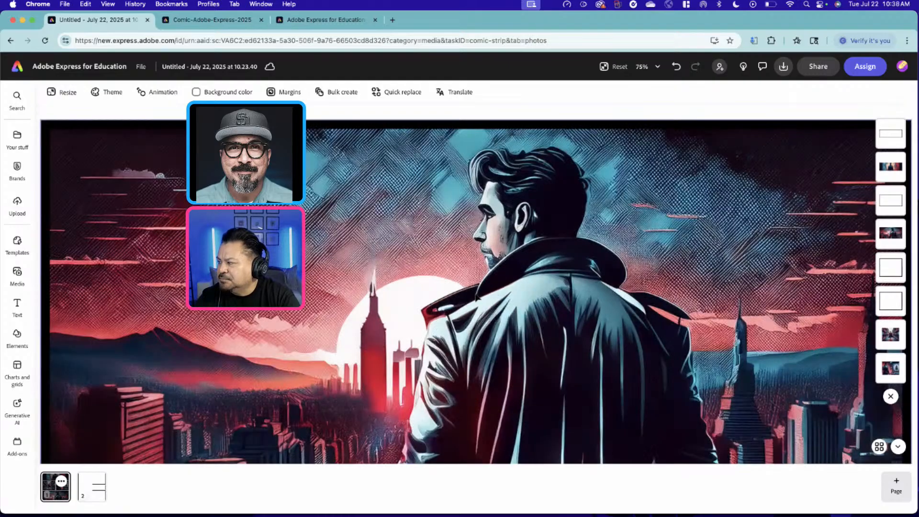
pyautogui.scroll(5, 475, 298)
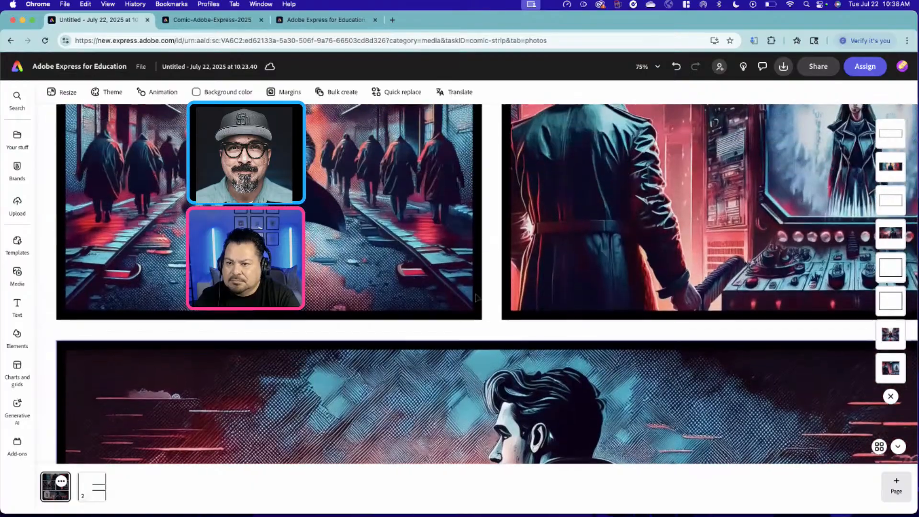
pyautogui.scroll(2, 352, 290)
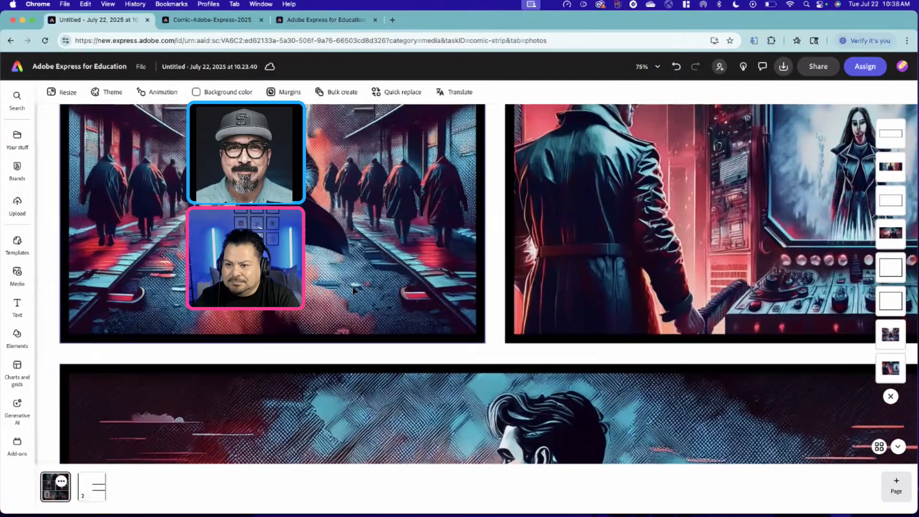
pyautogui.scroll(5, 353, 290)
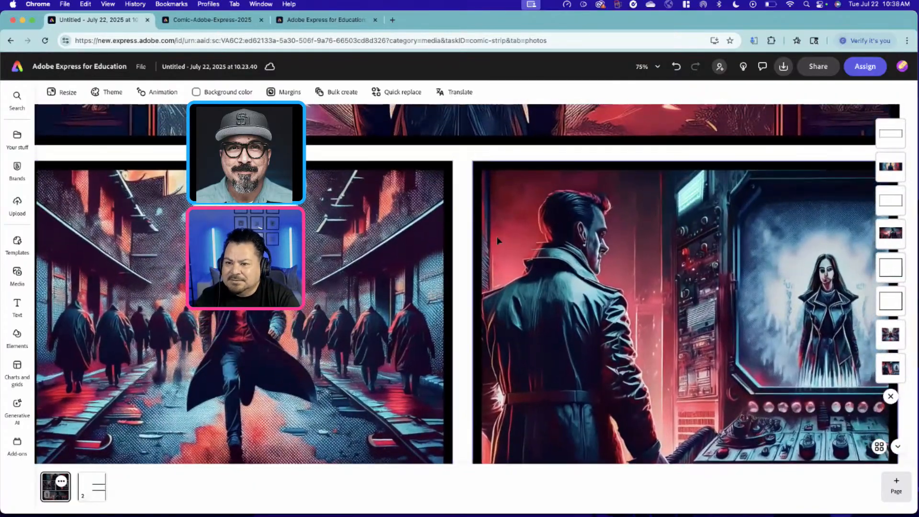
pyautogui.scroll(3, 498, 241)
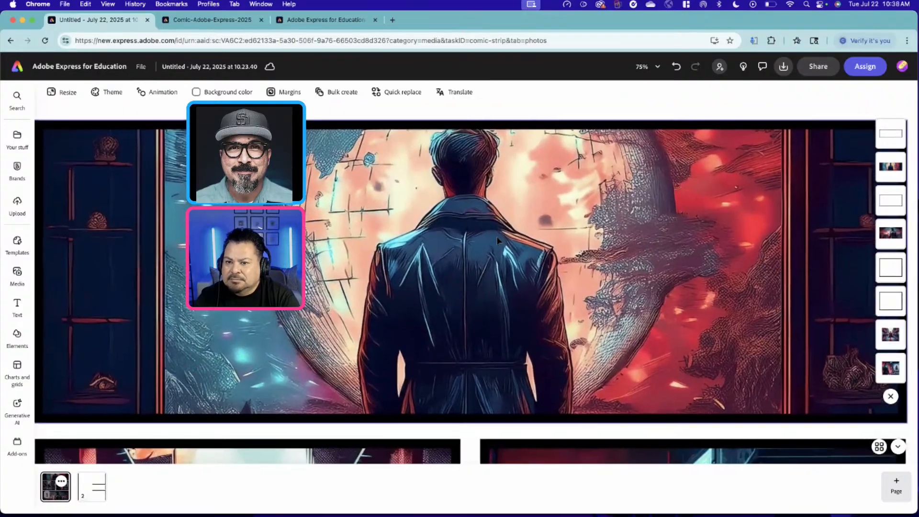
pyautogui.scroll(-1, 498, 241)
pyautogui.scroll(-3, 498, 241)
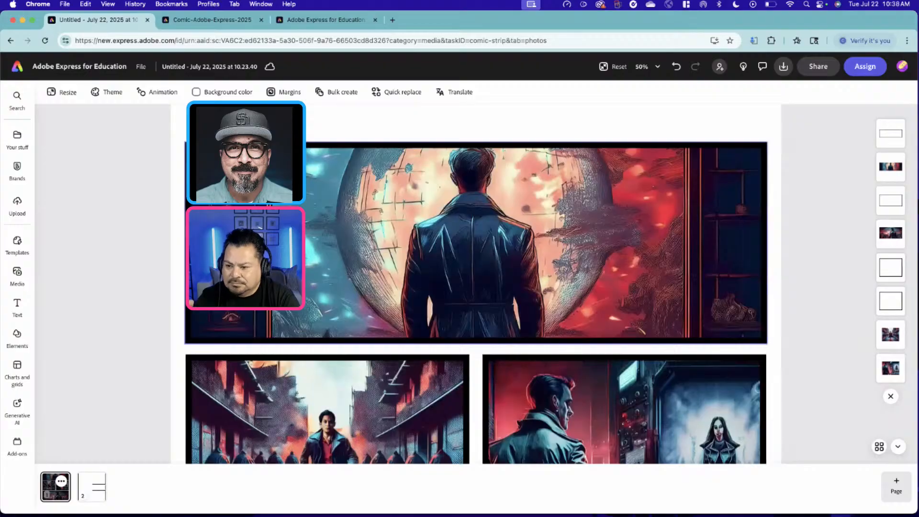
pyautogui.scroll(-1, 182, 232)
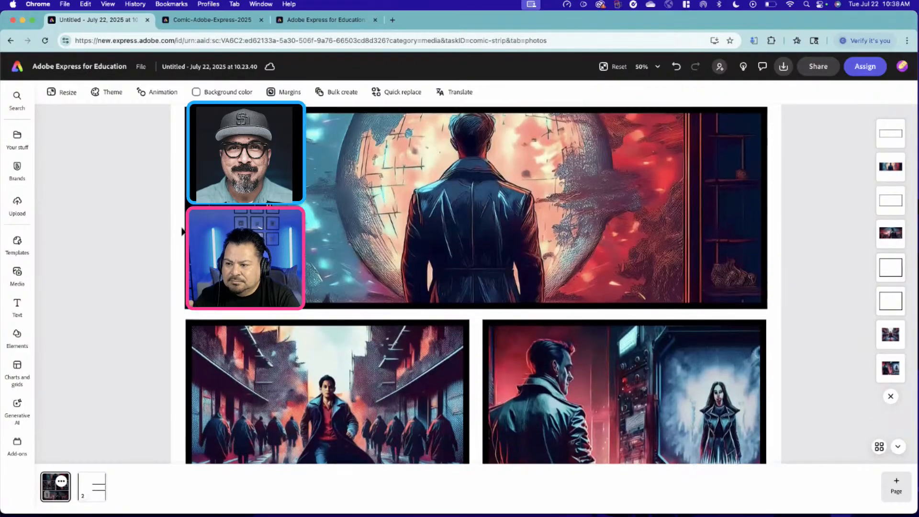
# Step: Add a text box to the top panel reading "Before the fires, we built museums to remember. Now they’re tombs... and I’m the ghost."
pyautogui.scroll(1, 183, 232)
pyautogui.scroll(-1, 182, 232)
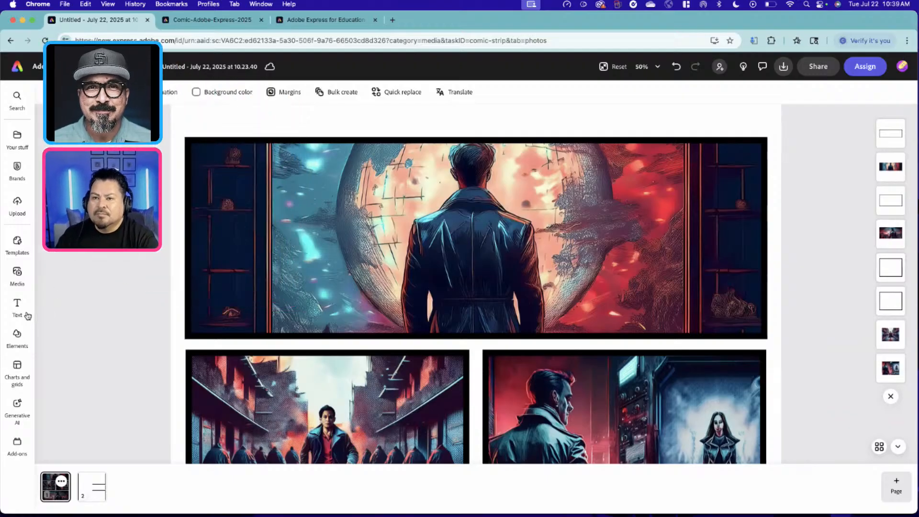
pyautogui.click(21, 313)
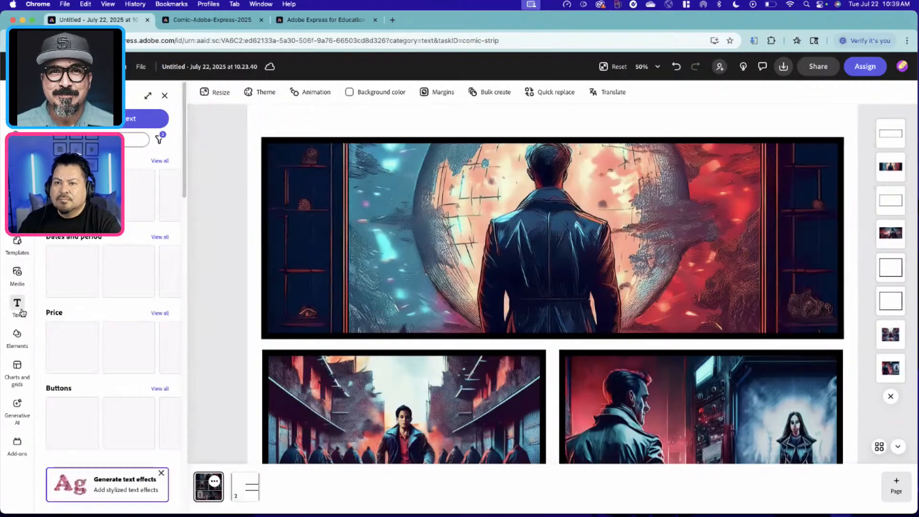
pyautogui.click(133, 123)
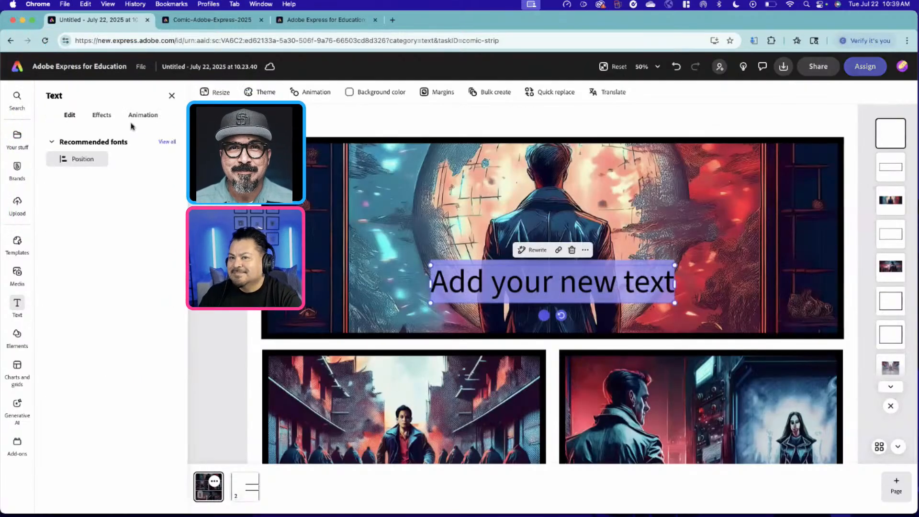
pyautogui.press('super+v')
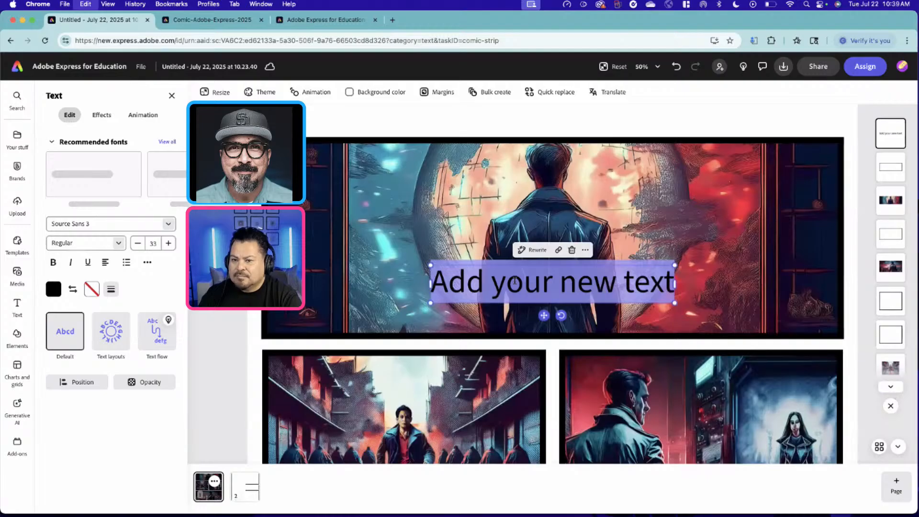
pyautogui.write("Before the fires, we built museums to remember. Now they're tombs... and I'm the ghost")
# Step: Shrink the caption to size 18, widen it to fit on two lines, and move it to the top panel's lower left area
pyautogui.moveTo(425, 246); pyautogui.dragTo(304, 156)
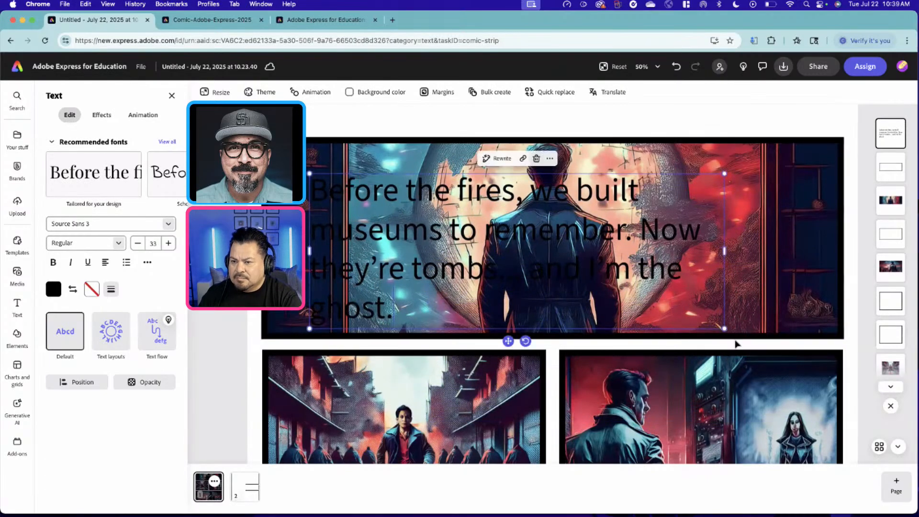
pyautogui.moveTo(725, 329); pyautogui.dragTo(621, 267)
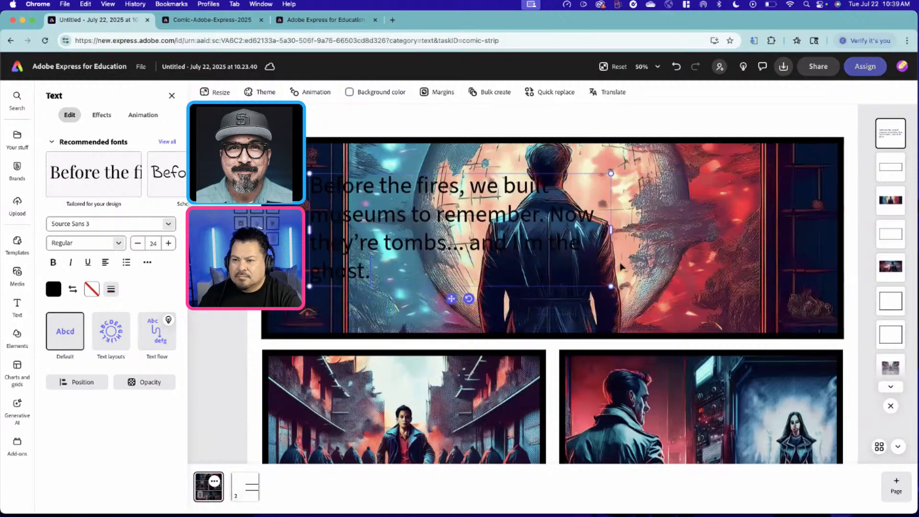
pyautogui.moveTo(612, 227); pyautogui.dragTo(775, 217)
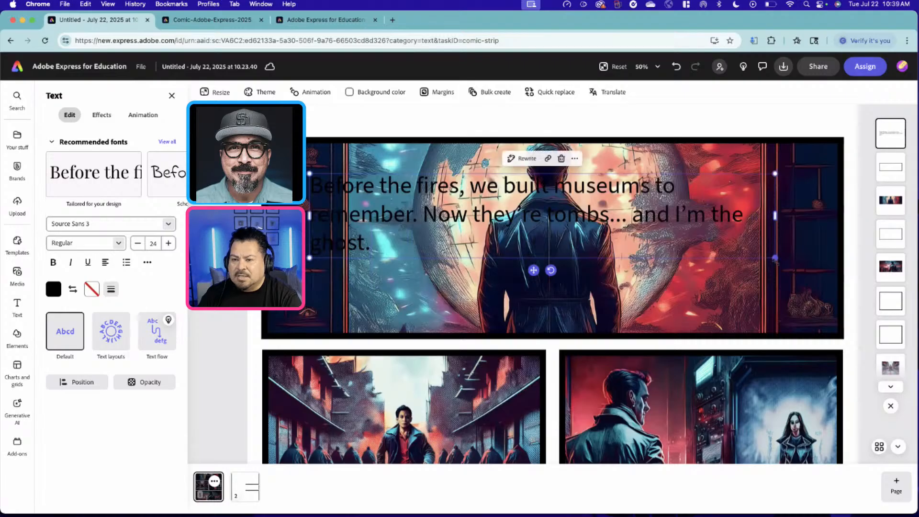
pyautogui.moveTo(775, 258); pyautogui.dragTo(665, 238)
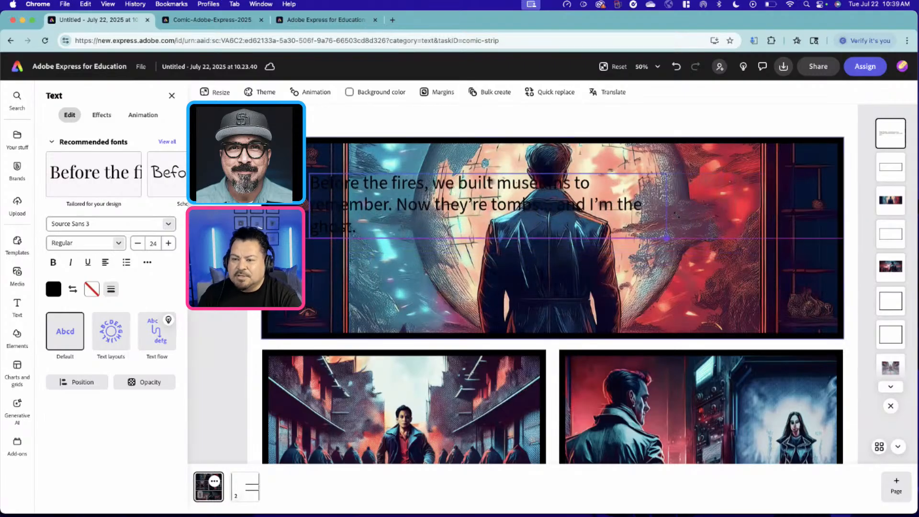
pyautogui.moveTo(668, 207); pyautogui.dragTo(685, 204)
pyautogui.moveTo(510, 215); pyautogui.dragTo(485, 304)
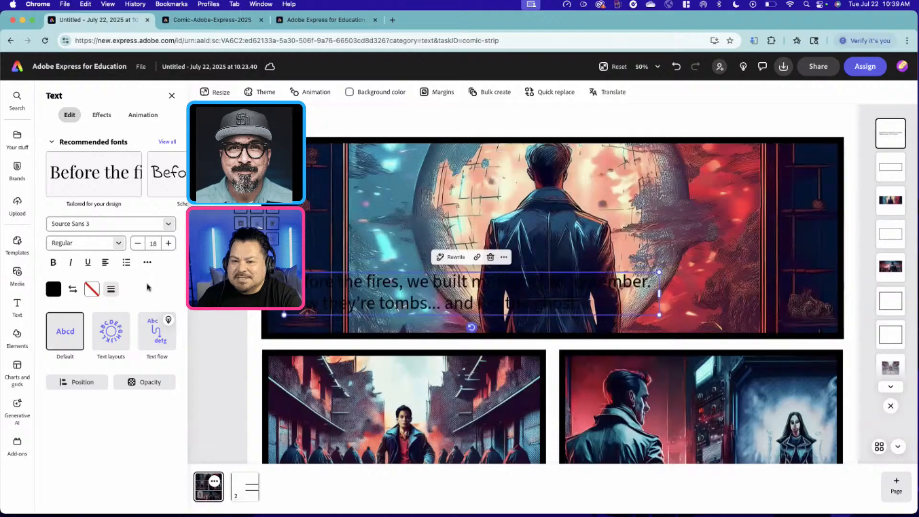
# Step: Put a rectangular background shape behind the caption text and set the shape fill to white
pyautogui.moveTo(175, 179)
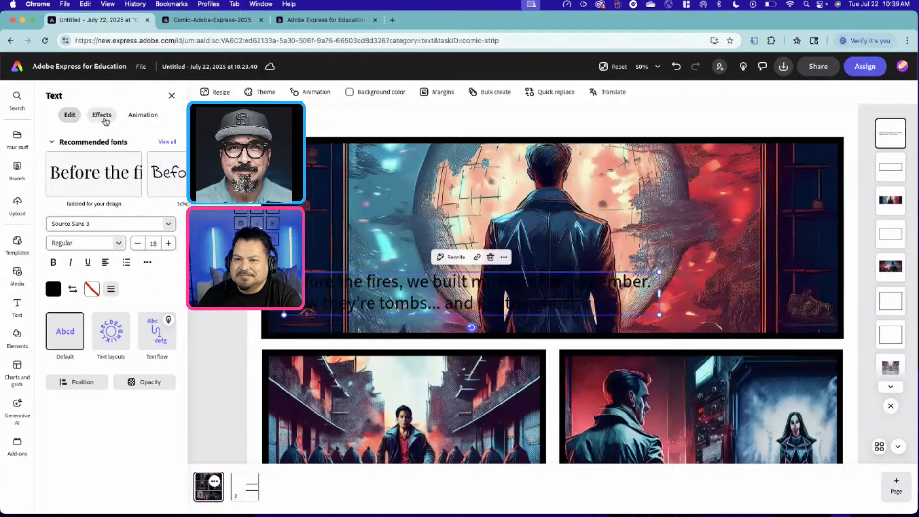
pyautogui.click(105, 120)
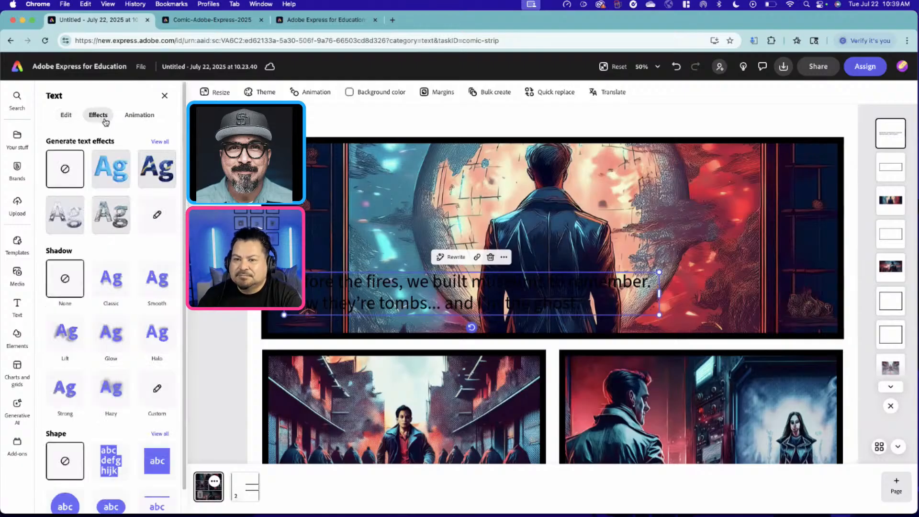
pyautogui.scroll(-1, 126, 424)
pyautogui.click(149, 439)
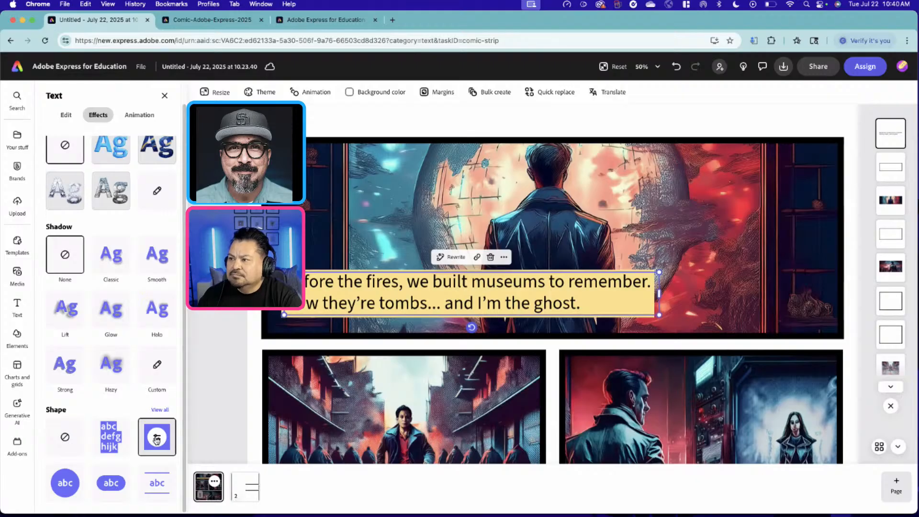
pyautogui.click(157, 438)
pyautogui.click(237, 397)
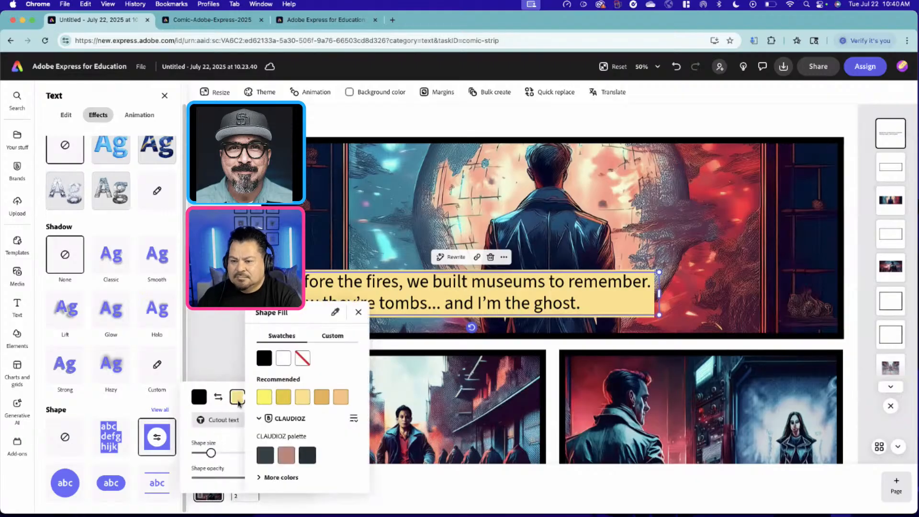
pyautogui.click(283, 362)
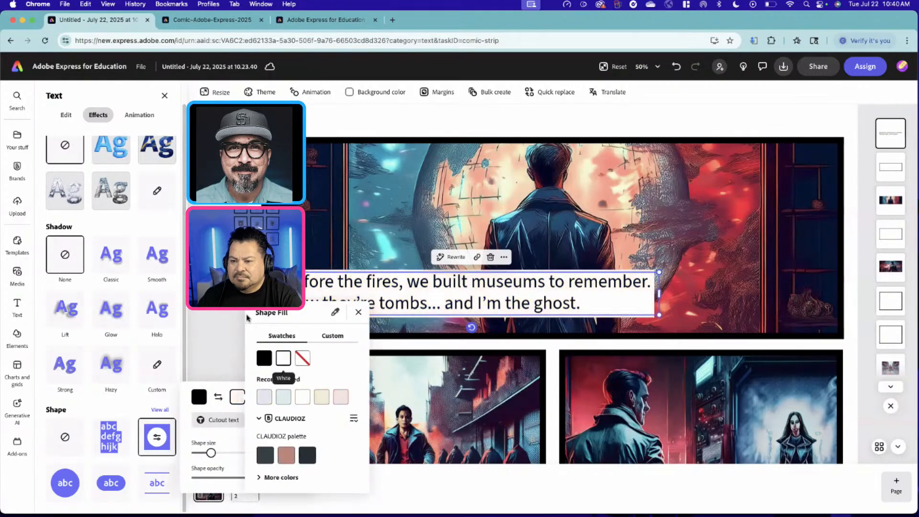
pyautogui.click(210, 314)
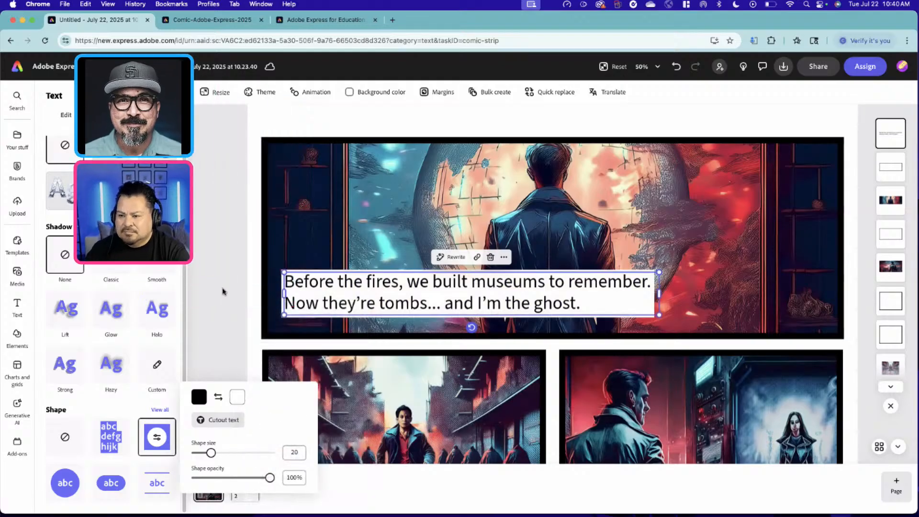
# Step: Scale the white caption box down so its text is size 16
pyautogui.click(69, 116)
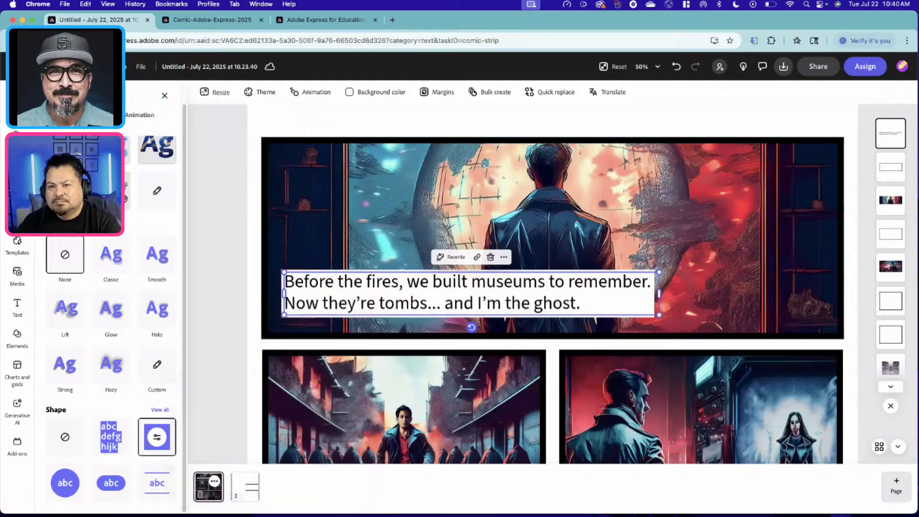
pyautogui.click(68, 115)
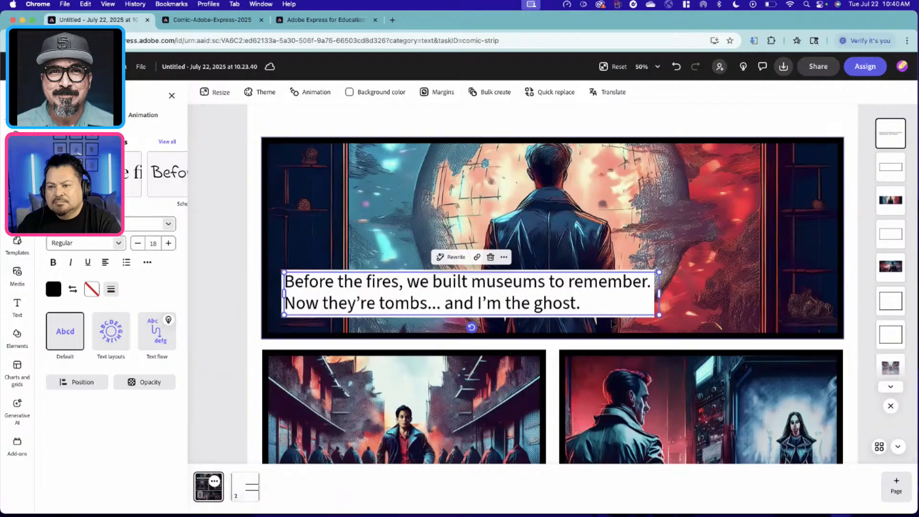
pyautogui.scroll(2, 661, 272)
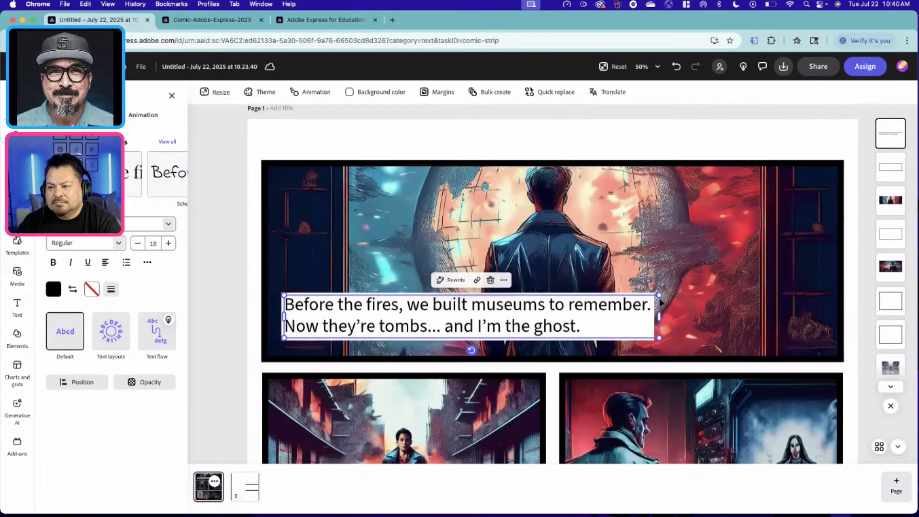
pyautogui.moveTo(628, 297); pyautogui.dragTo(604, 301)
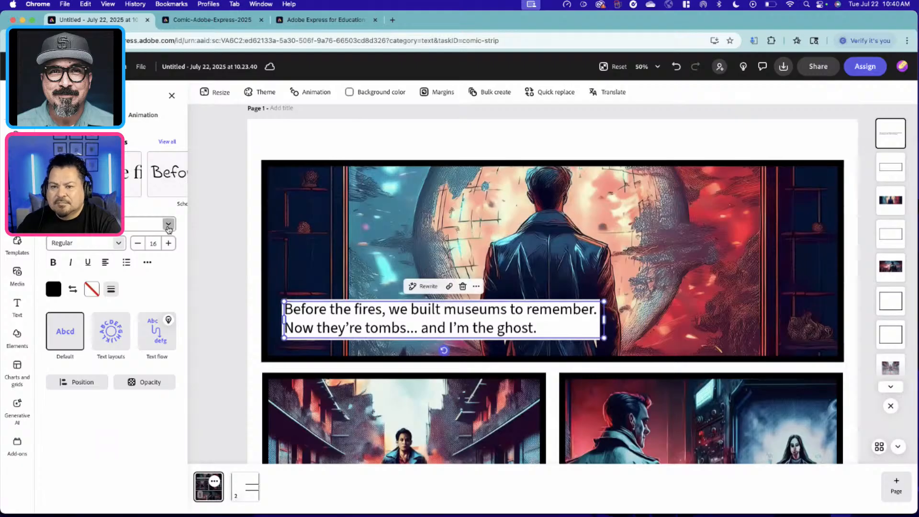
# Step: Change the caption's font to Calcite Pro Regular from the full English font list and deselect the caption
pyautogui.click(168, 226)
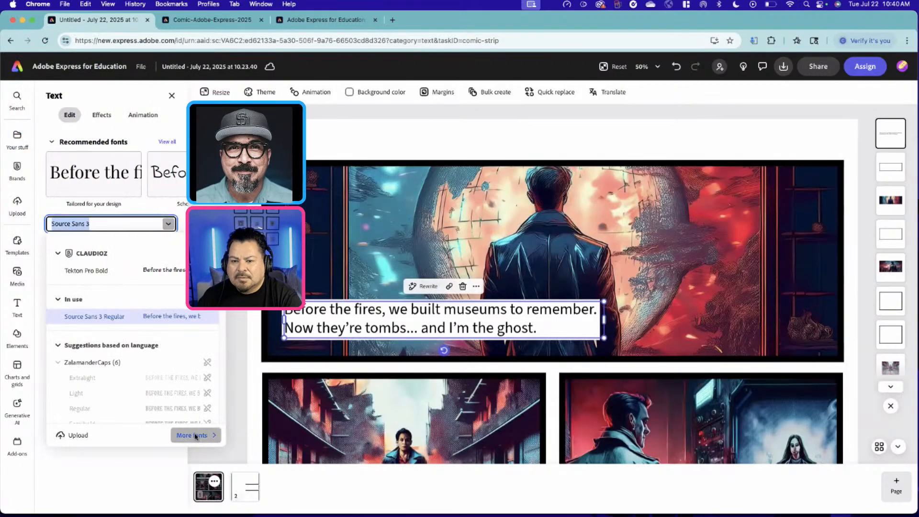
pyautogui.click(192, 435)
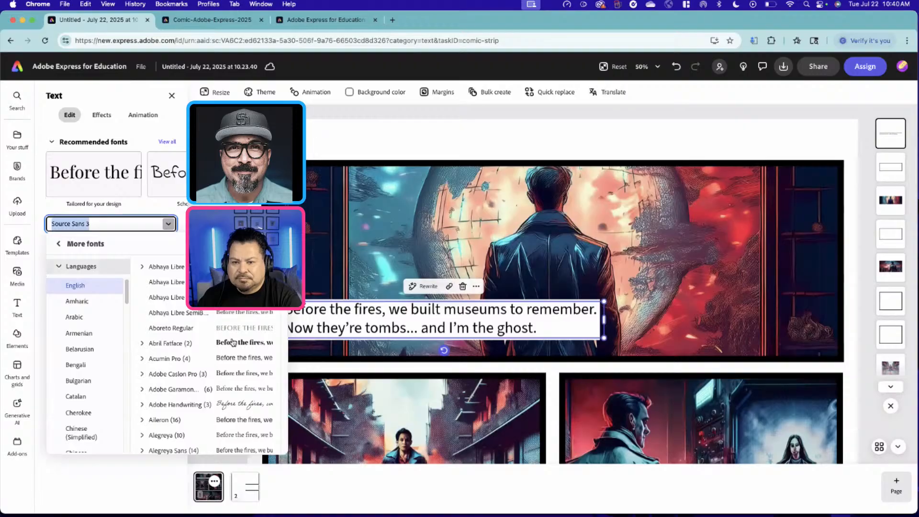
pyautogui.scroll(-10, 235, 345)
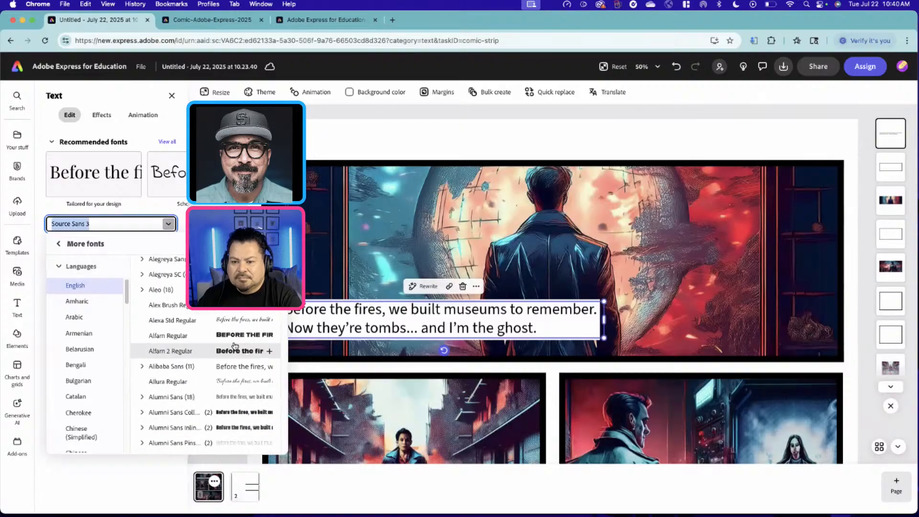
pyautogui.scroll(-5, 235, 345)
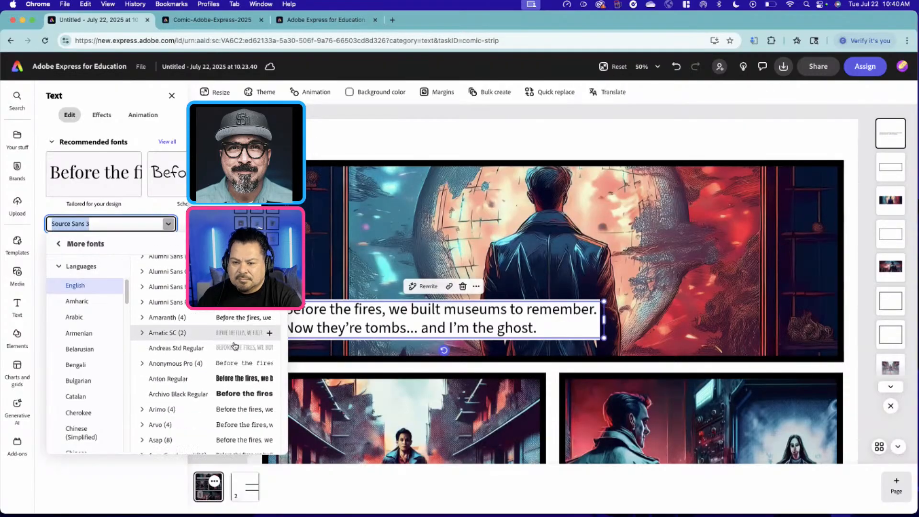
pyautogui.scroll(-5, 234, 346)
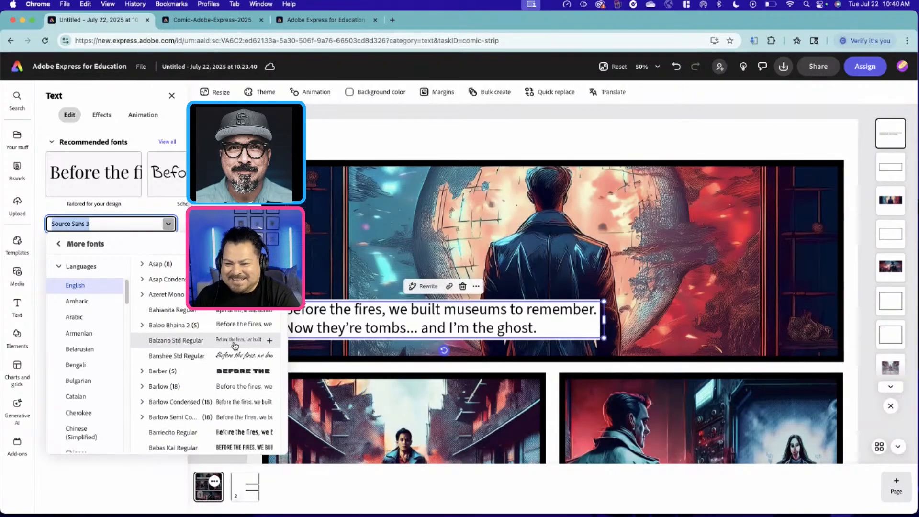
pyautogui.scroll(-5, 235, 346)
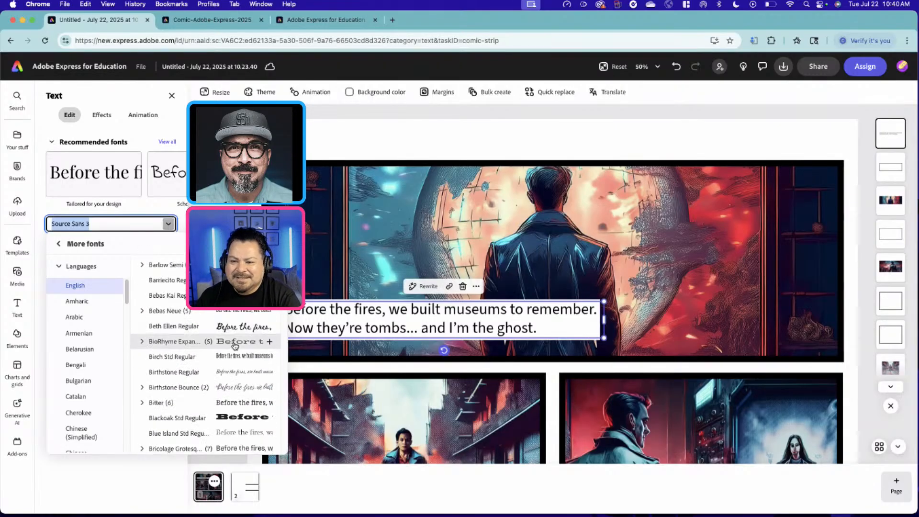
pyautogui.scroll(-5, 235, 346)
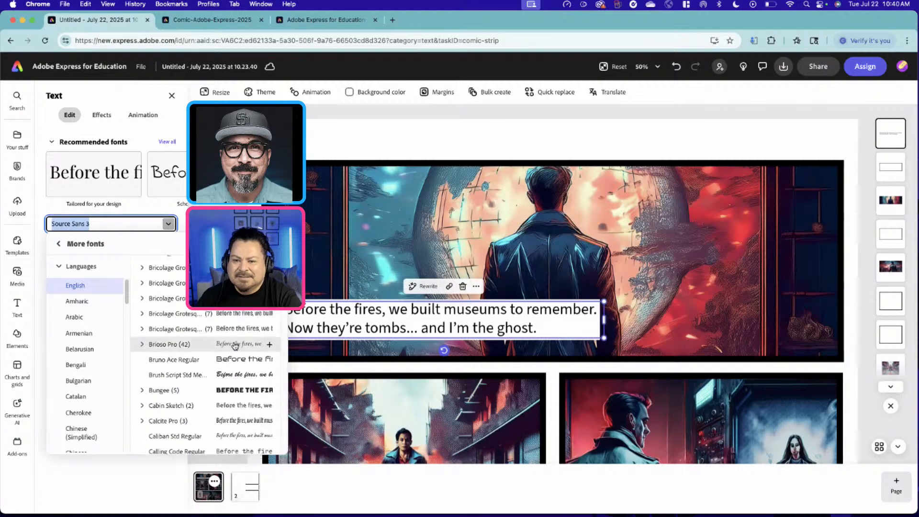
pyautogui.scroll(-2, 256, 378)
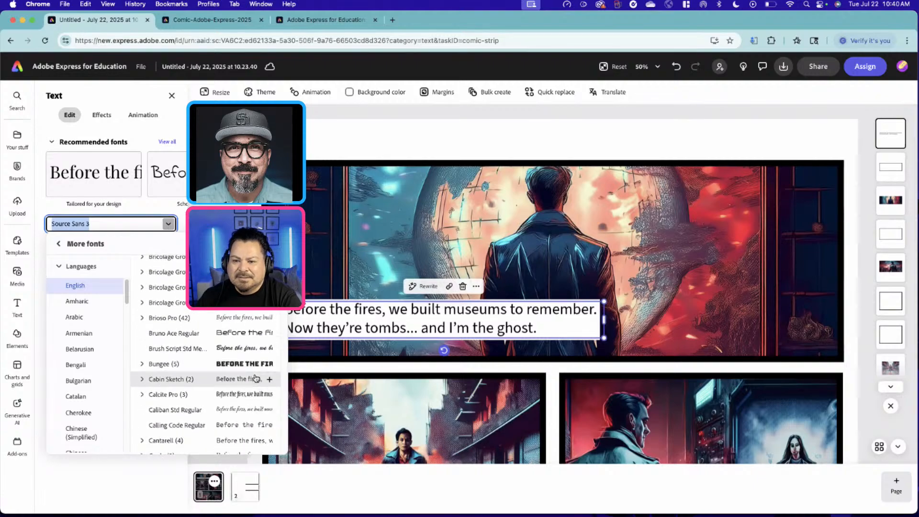
pyautogui.click(248, 388)
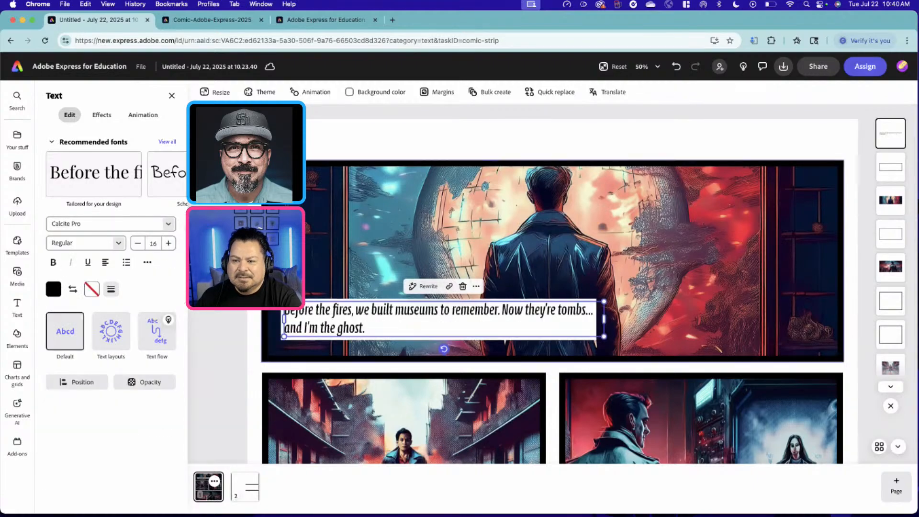
pyautogui.press('Escape')
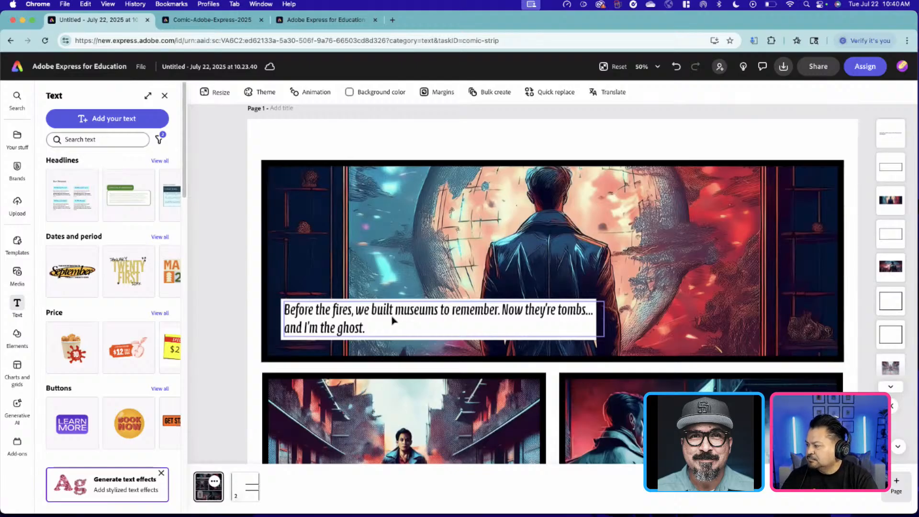
# Step: Duplicate the top panel's caption box onto the running man panel, the terminal scene panel and the bottom city overlook panel
pyautogui.scroll(-5, 393, 321)
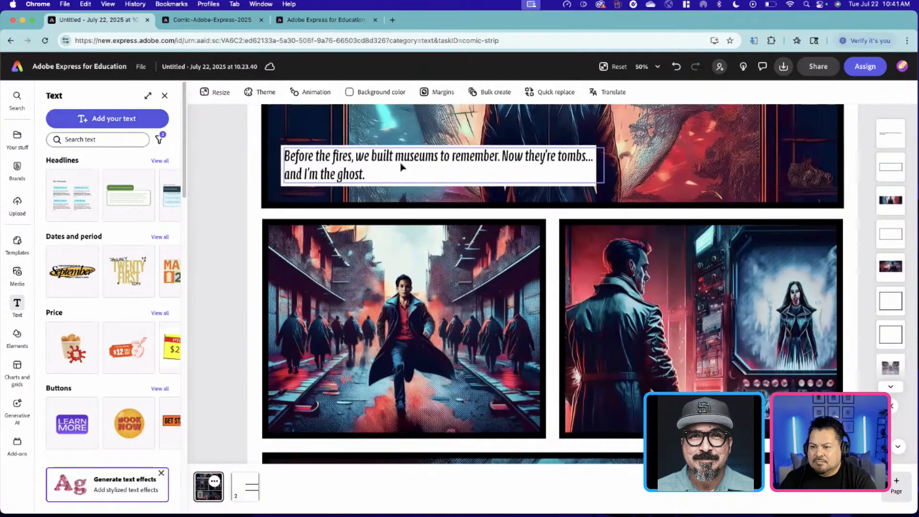
pyautogui.scroll(1, 402, 176)
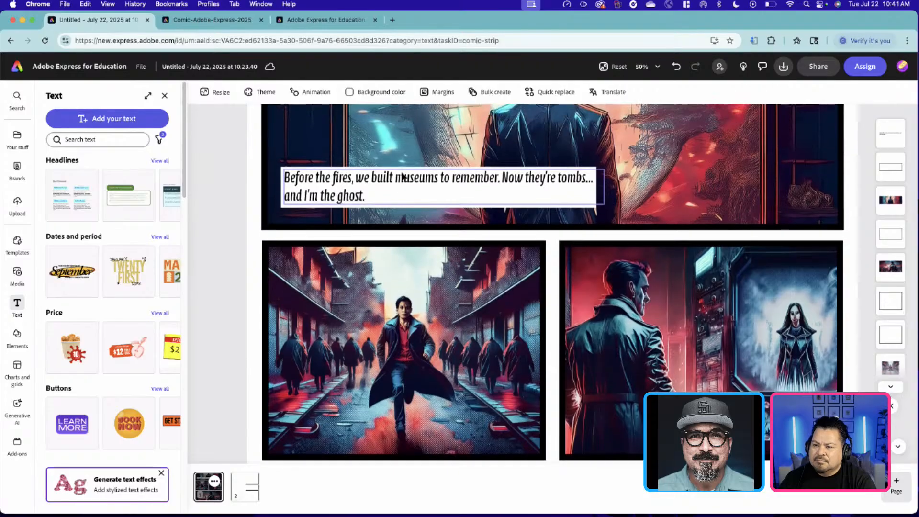
pyautogui.scroll(1, 415, 197)
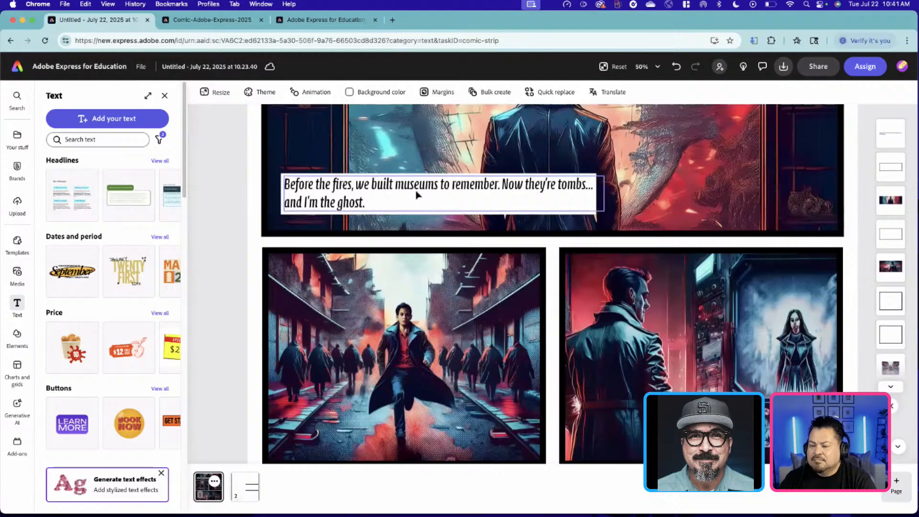
pyautogui.click(416, 194)
pyautogui.moveTo(415, 205); pyautogui.dragTo(415, 383)
pyautogui.scroll(-5, 417, 385)
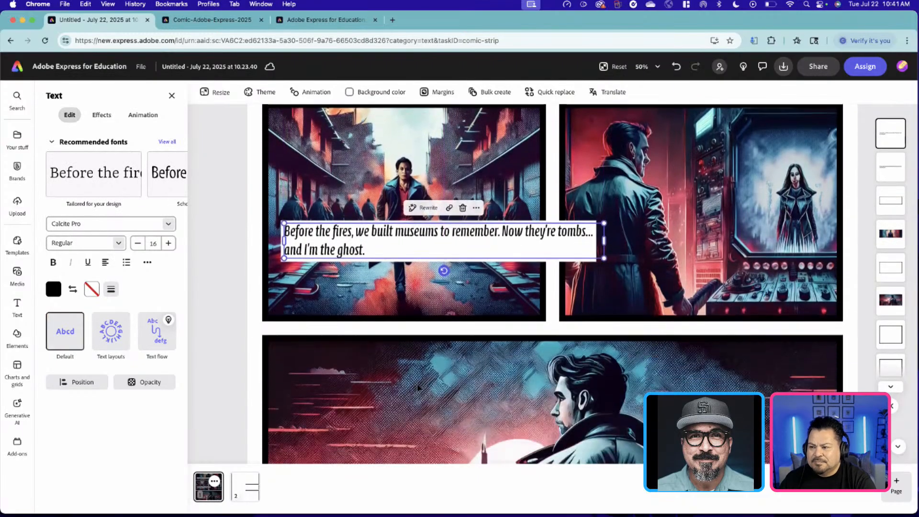
pyautogui.scroll(-1, 418, 386)
pyautogui.moveTo(397, 215); pyautogui.dragTo(679, 253)
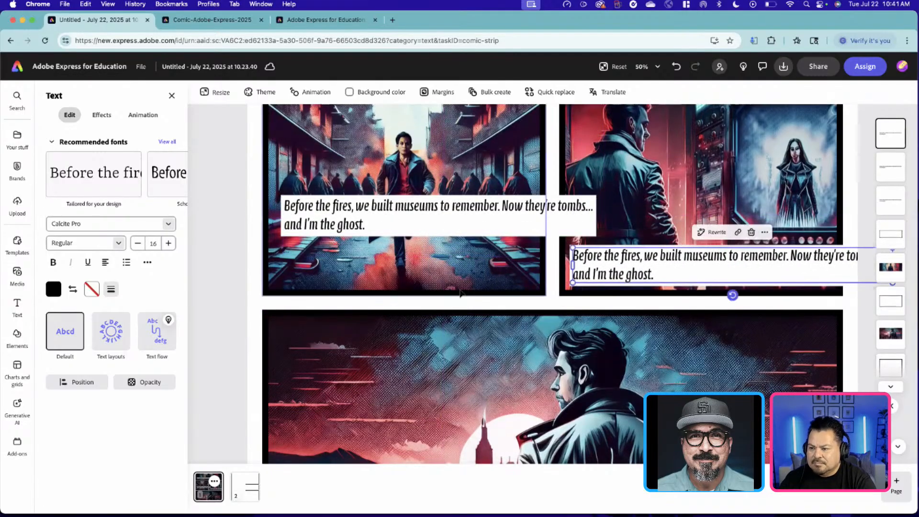
pyautogui.scroll(-4, 461, 294)
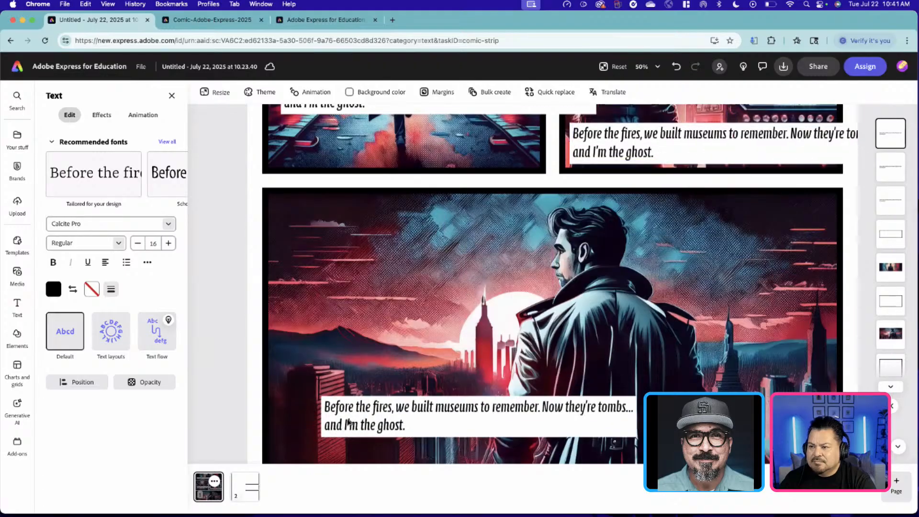
# Step: Position the bottom city overlook panel's caption box inside the panel's lower left corner
pyautogui.moveTo(348, 421); pyautogui.dragTo(317, 437)
pyautogui.scroll(-2, 335, 421)
pyautogui.moveTo(362, 375); pyautogui.dragTo(354, 376)
# Step: Narrow the running man panel's caption box so its text wraps onto three lines inside the frame
pyautogui.scroll(10, 353, 376)
pyautogui.scroll(-1, 353, 376)
pyautogui.click(353, 376)
pyautogui.moveTo(585, 363); pyautogui.dragTo(430, 406)
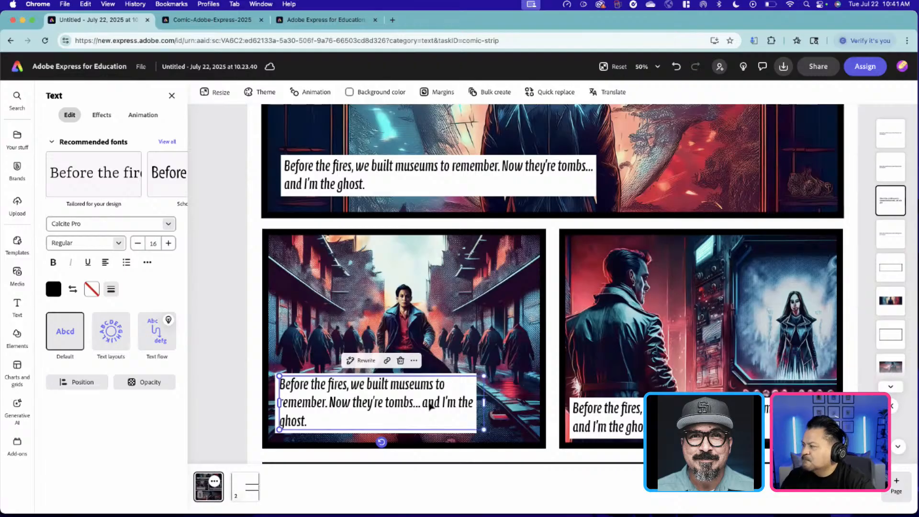
# Step: Replace the running man caption with "Some survive the end of the world. Others become it." and move the box slightly down
pyautogui.doubleClick(429, 406)
pyautogui.press('super+a')
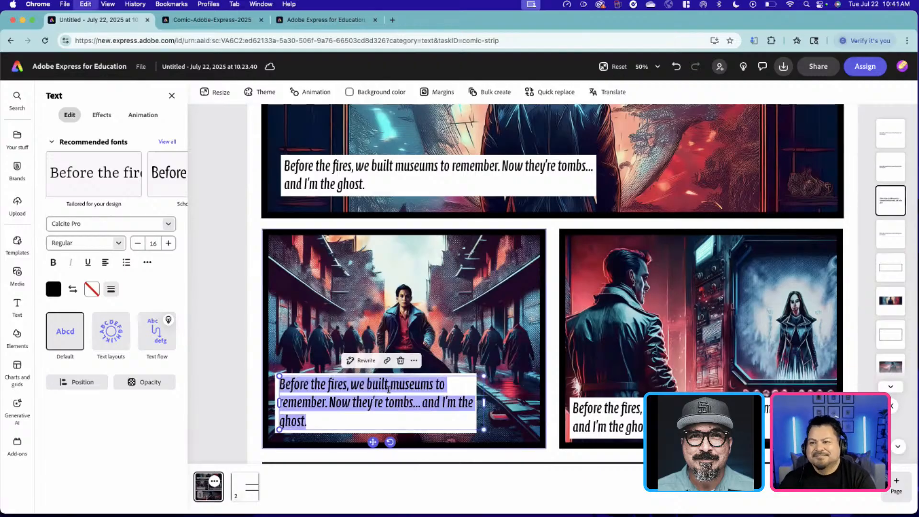
pyautogui.press('super+c')
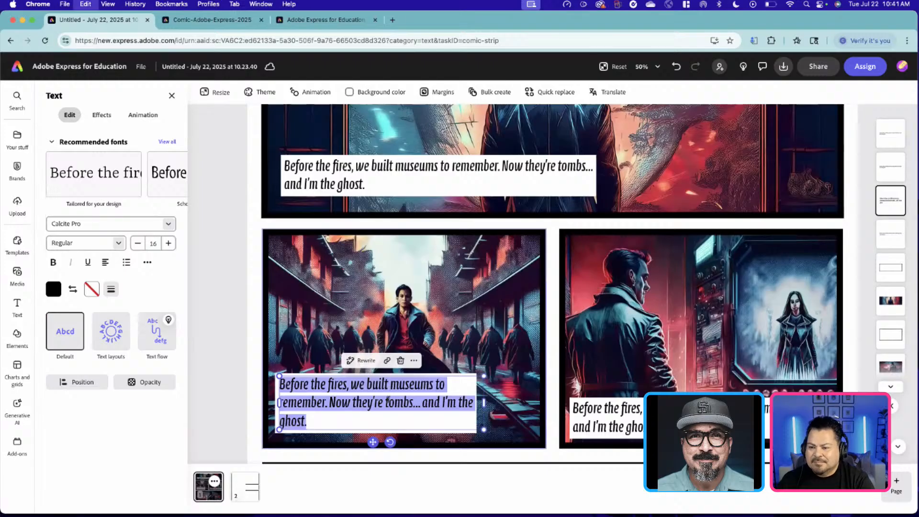
pyautogui.press('super+v')
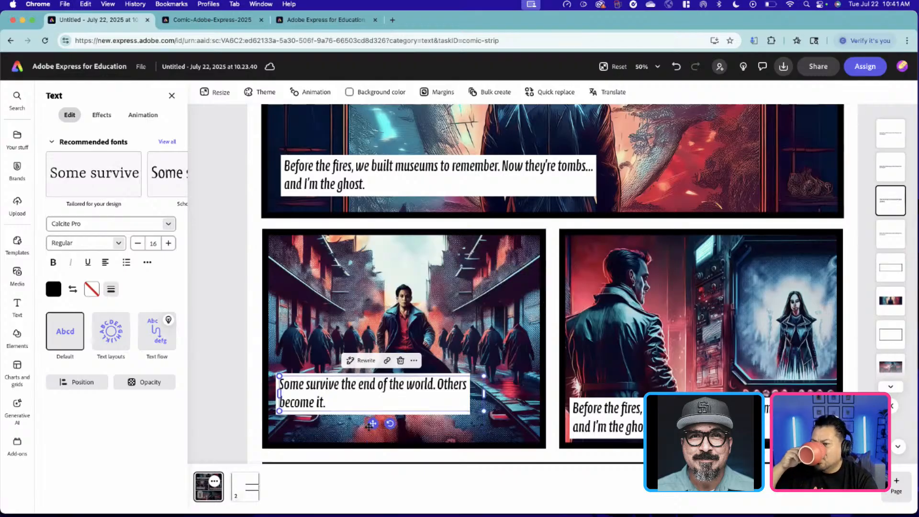
pyautogui.moveTo(370, 425); pyautogui.dragTo(373, 446)
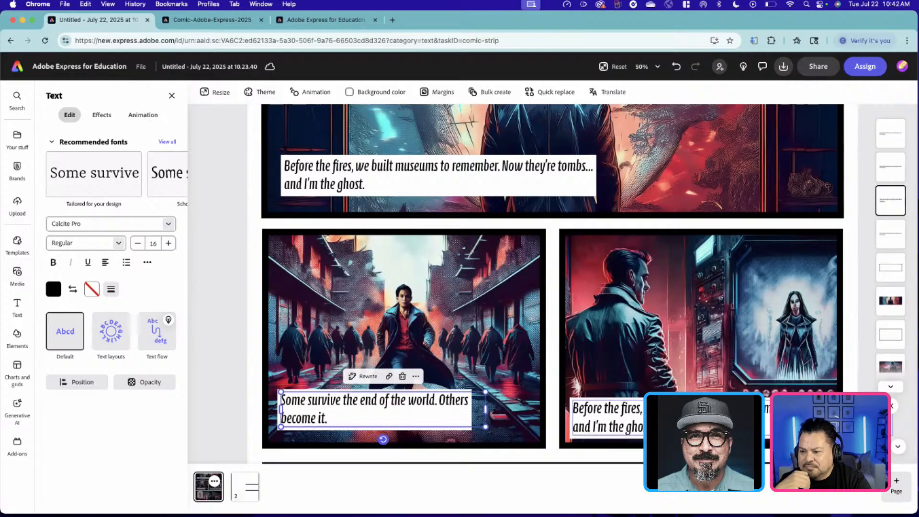
# Step: Replace the terminal scene caption with "She was right. It's not over. This place... it holds the truth. And maybe, a way forward" and narrow its box to fit the panel
pyautogui.click(671, 418)
pyautogui.doubleClick(666, 409)
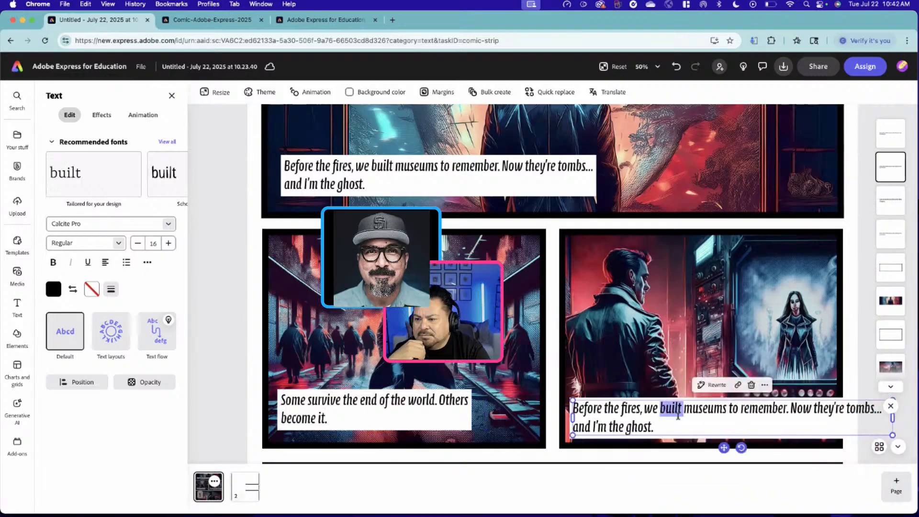
pyautogui.press('super+a')
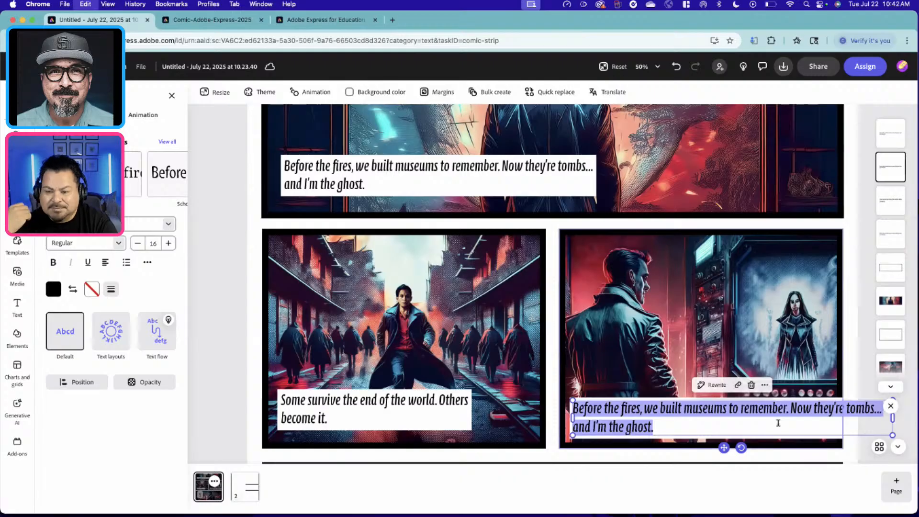
pyautogui.press('super+v')
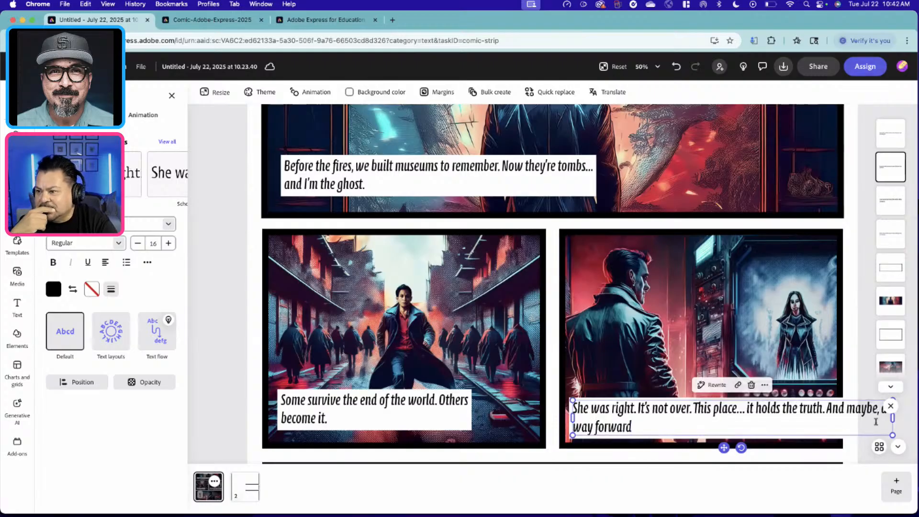
pyautogui.moveTo(893, 418); pyautogui.dragTo(772, 417)
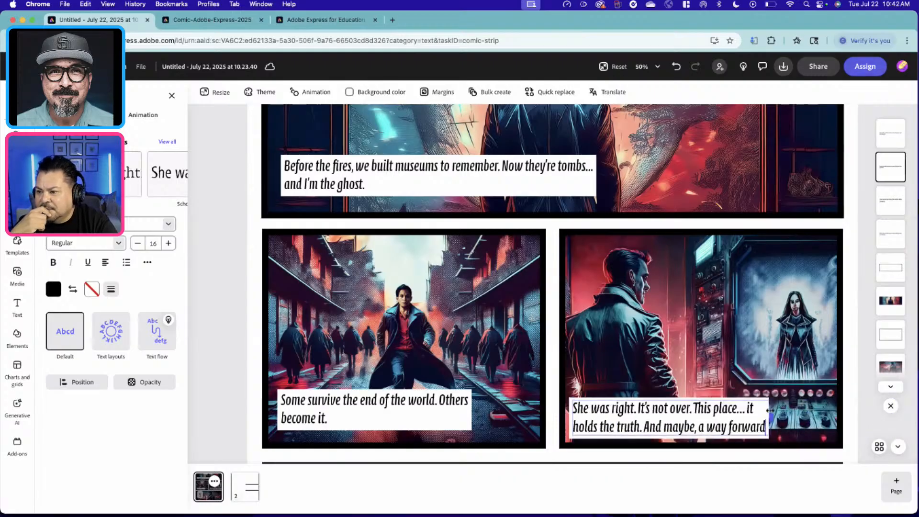
# Step: Replace the bottom city overlook caption with "For the first time in years... the sky isn't falling. Maybe it's time to rise"
pyautogui.scroll(-2, 794, 362)
pyautogui.scroll(-2, 793, 362)
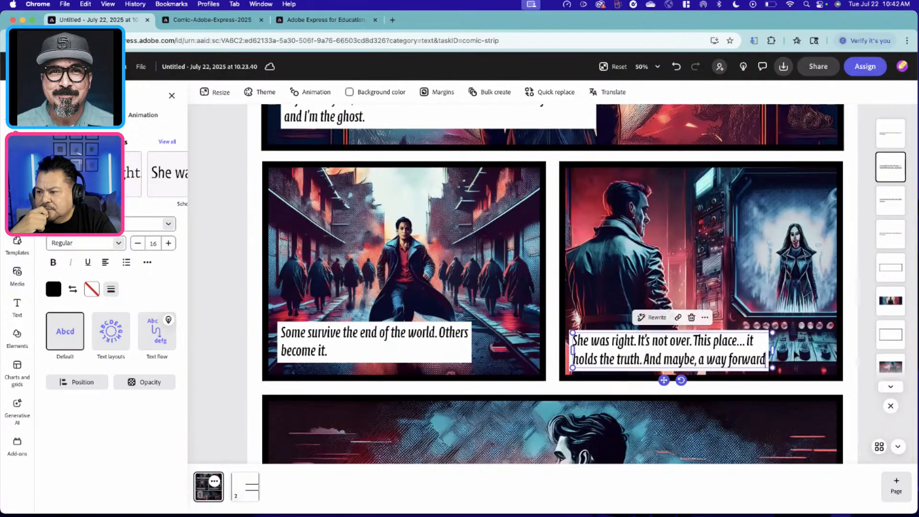
pyautogui.scroll(-10, 795, 355)
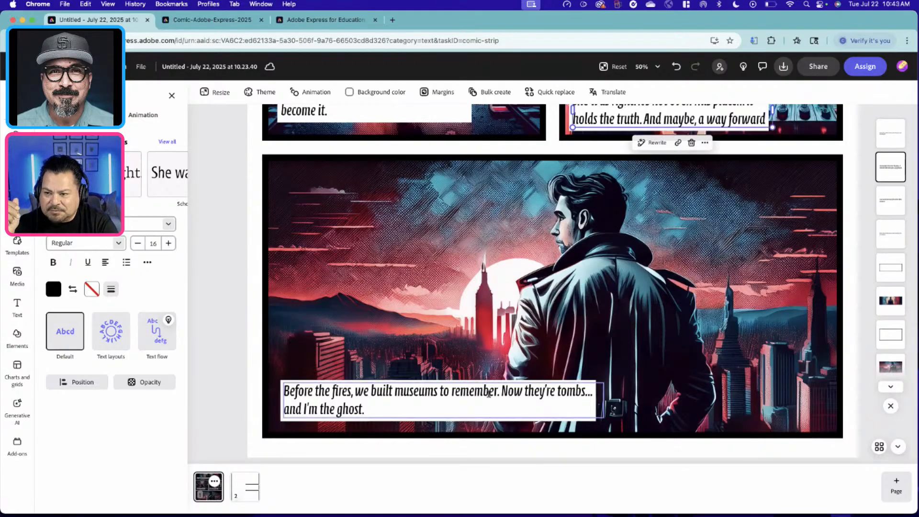
pyautogui.doubleClick(488, 393)
pyautogui.press('super+c')
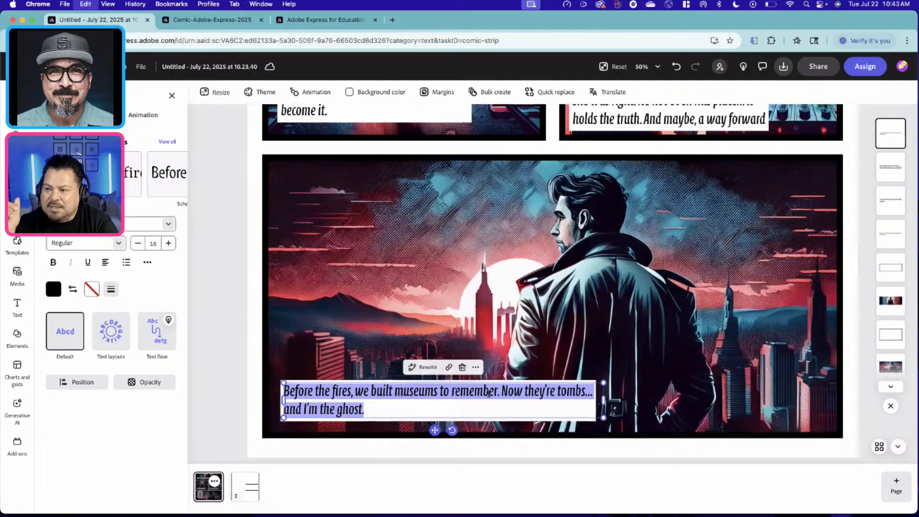
pyautogui.press('super+v')
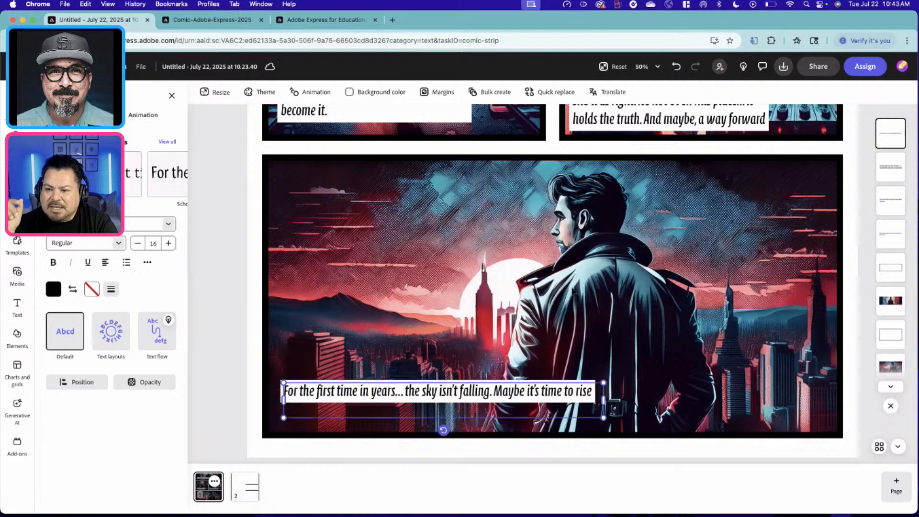
pyautogui.click(573, 293)
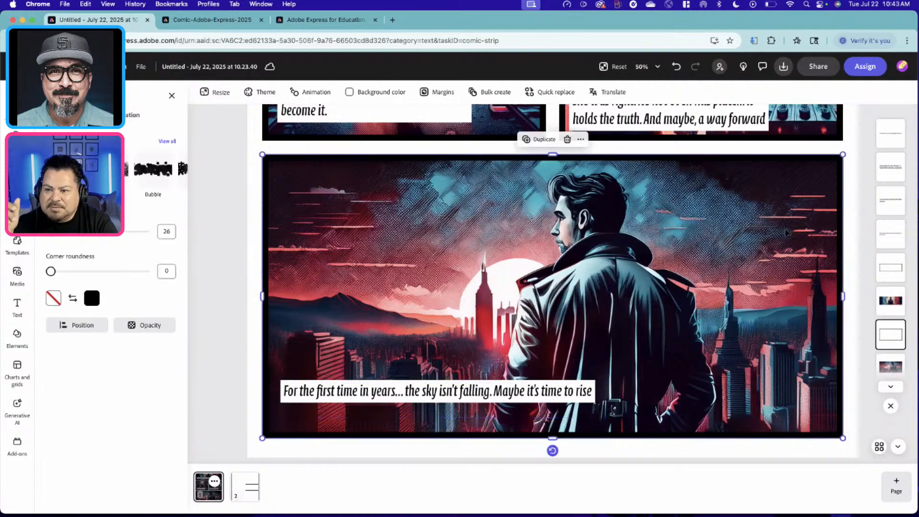
pyautogui.click(891, 300)
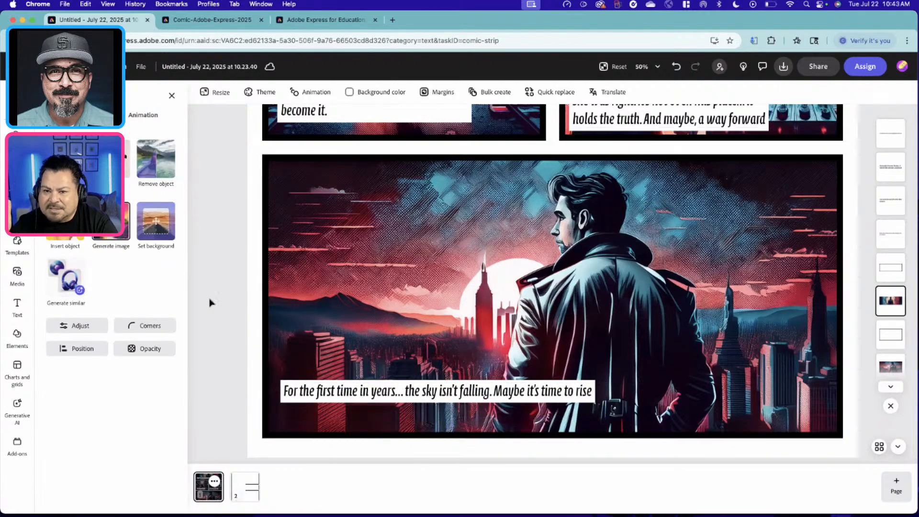
pyautogui.click(538, 285)
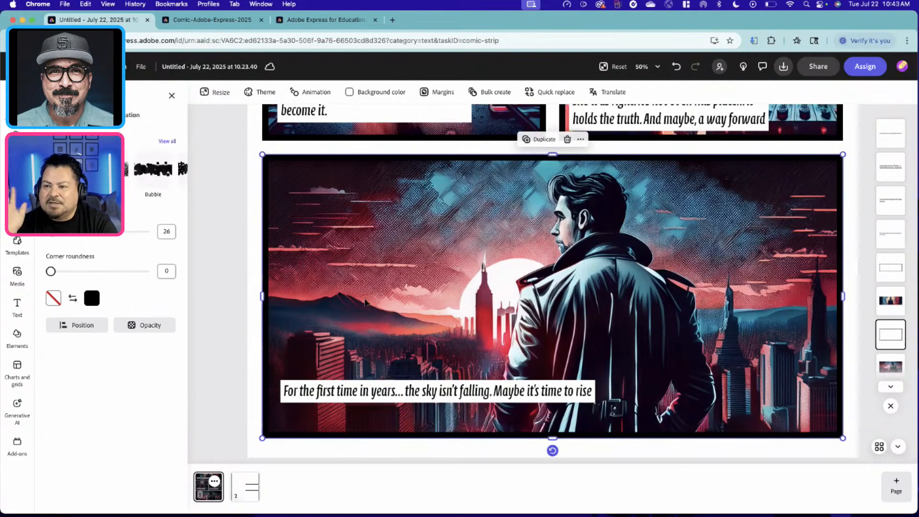
# Step: Narrow the bottom panel's caption box so its text wraps onto two lines and deselect it
pyautogui.click(354, 396)
pyautogui.moveTo(603, 400); pyautogui.dragTo(517, 409)
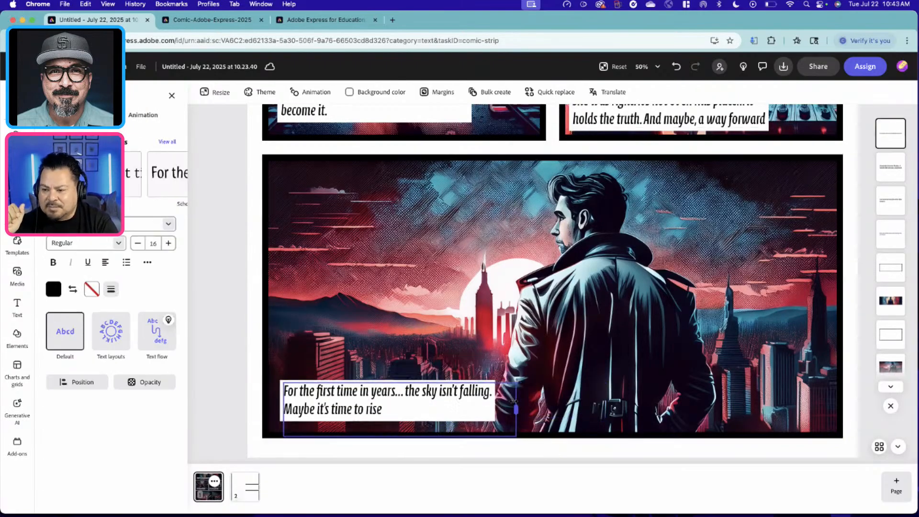
pyautogui.click(211, 410)
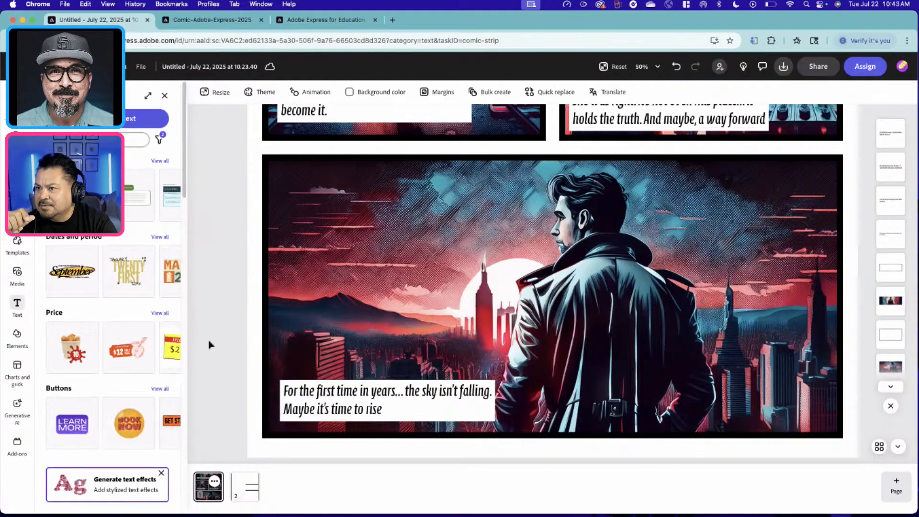
pyautogui.click(171, 96)
# Step: Review all captioned panels on page 1 and check the empty frame layout of page 2
pyautogui.scroll(3, 234, 202)
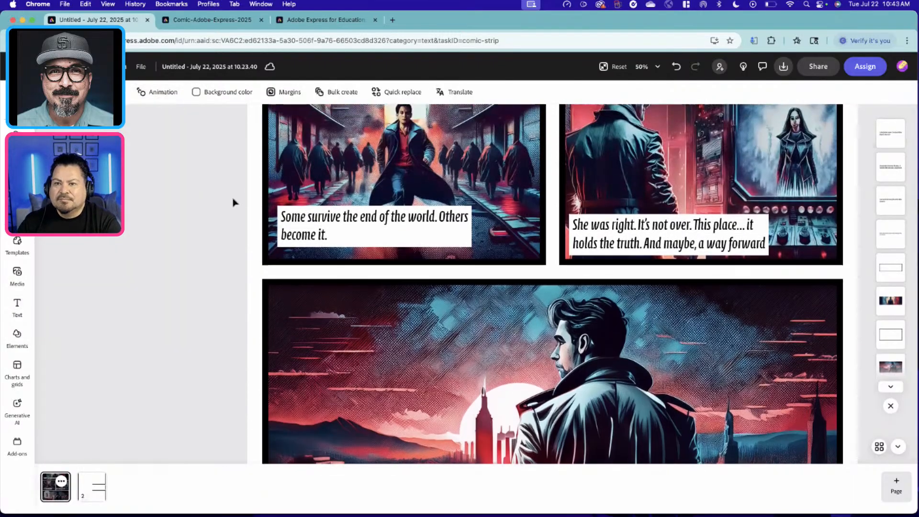
pyautogui.scroll(-5, 234, 202)
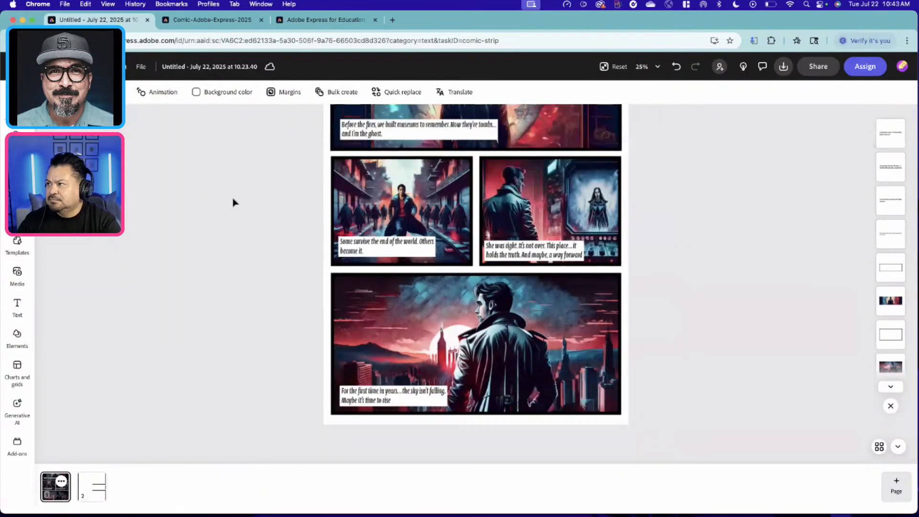
pyautogui.scroll(3, 234, 201)
pyautogui.scroll(-2, 234, 202)
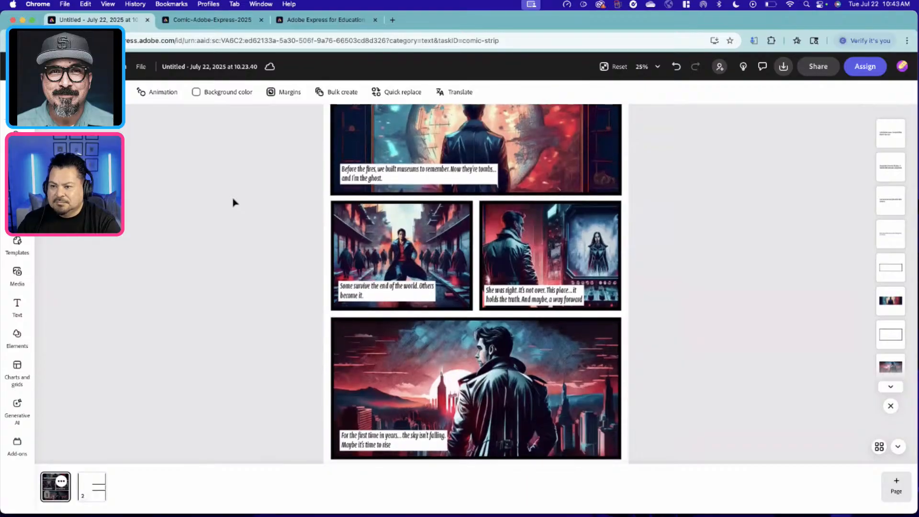
pyautogui.scroll(1, 234, 201)
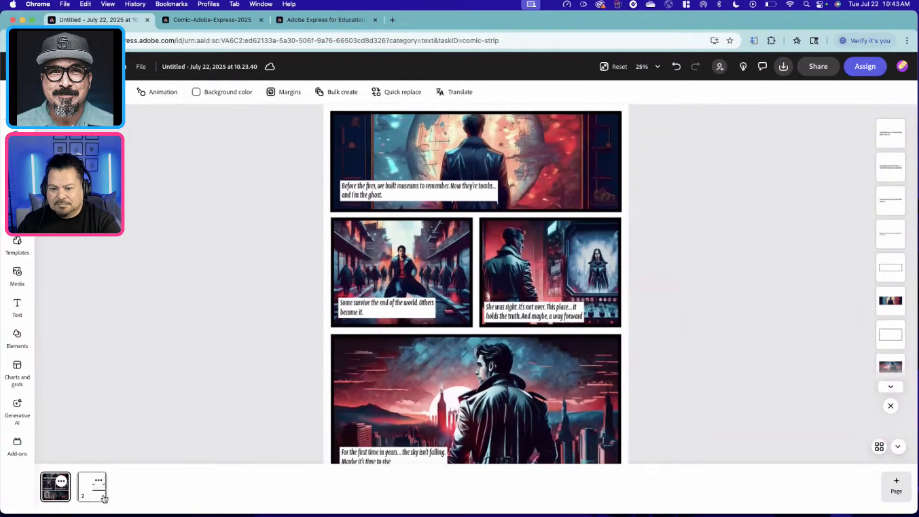
pyautogui.click(102, 495)
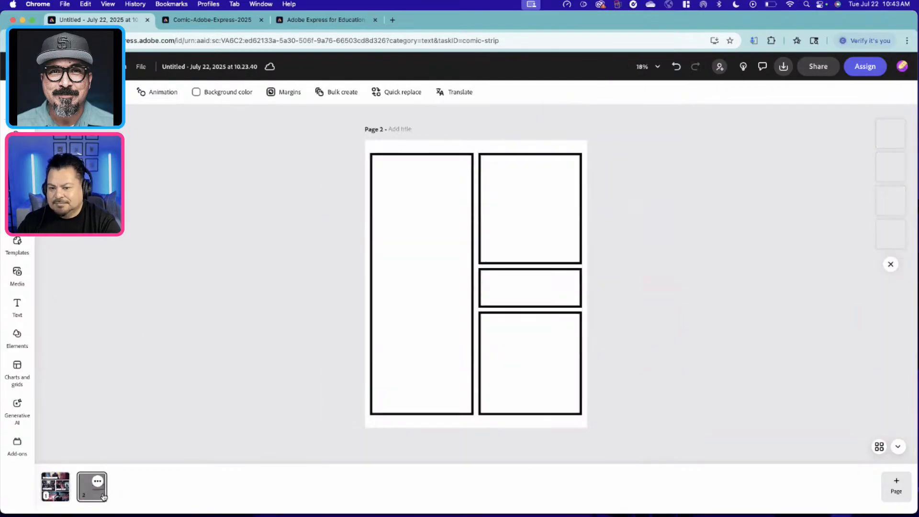
pyautogui.click(62, 501)
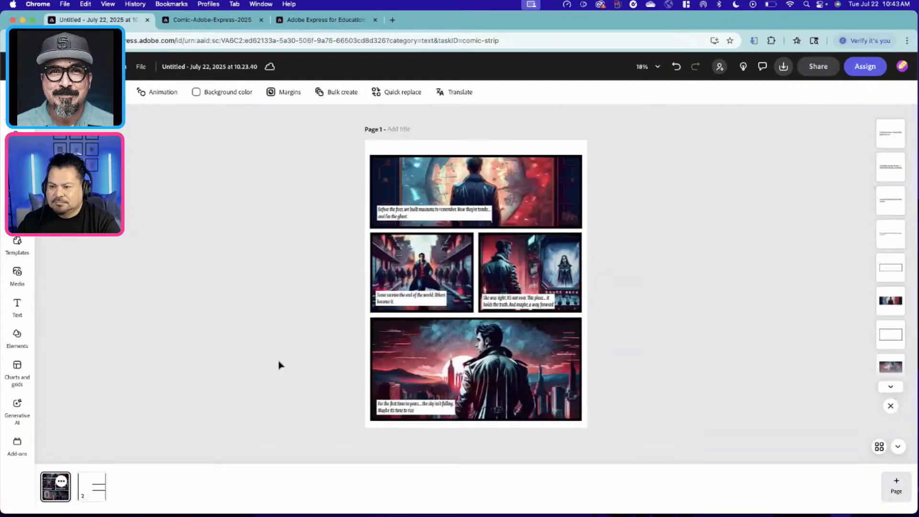
pyautogui.scroll(5, 279, 365)
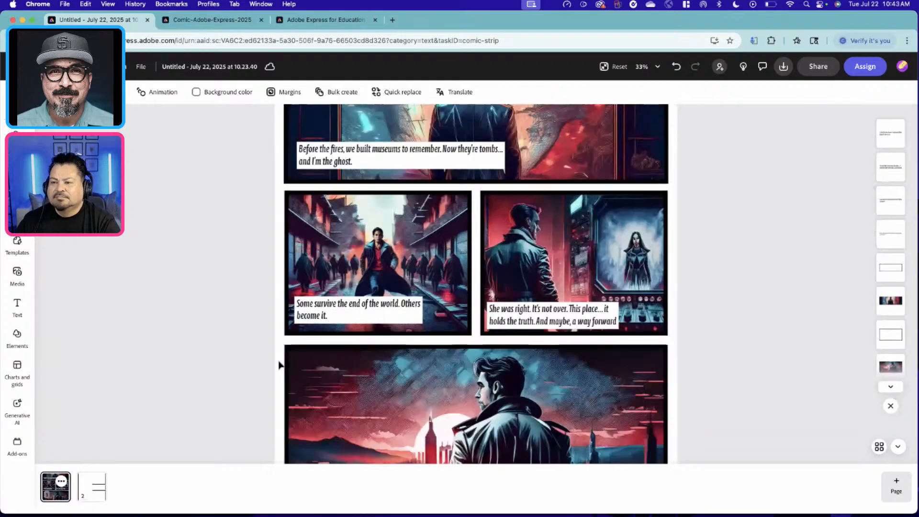
pyautogui.scroll(3, 280, 365)
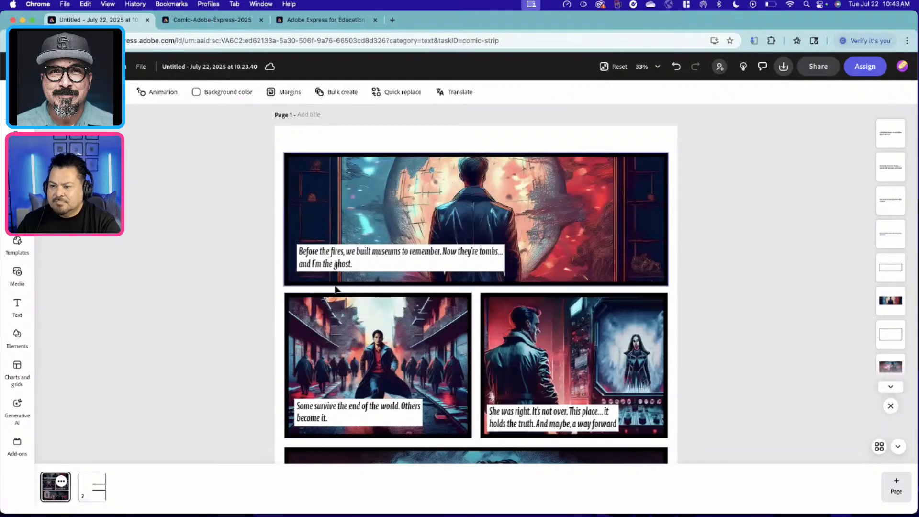
# Step: Nudge the top panel's caption box slightly down and to the left and deselect it
pyautogui.click(376, 252)
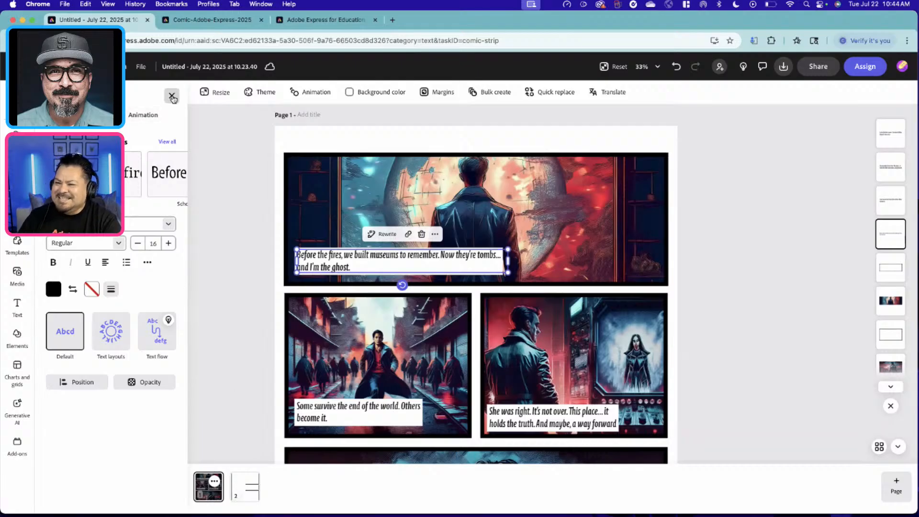
pyautogui.click(172, 97)
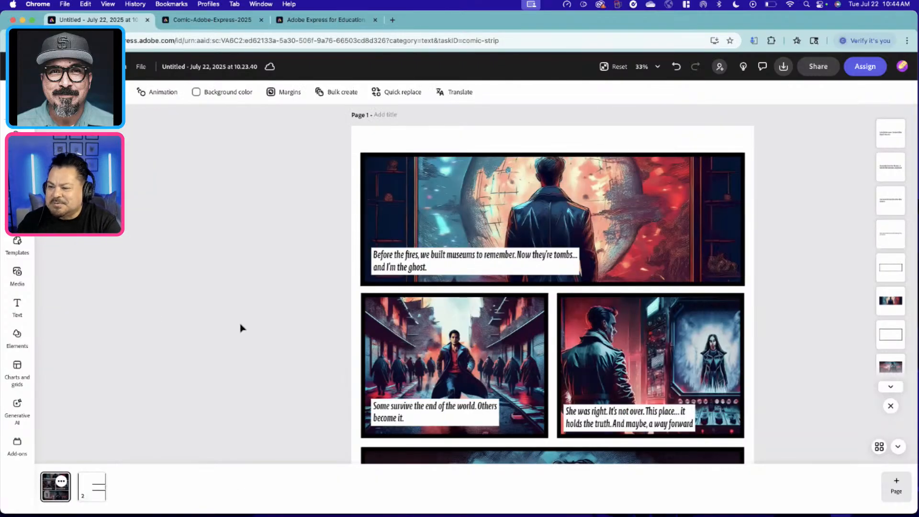
# Step: Delete the unused second page with the empty frames from the comic
pyautogui.press('super+equal')
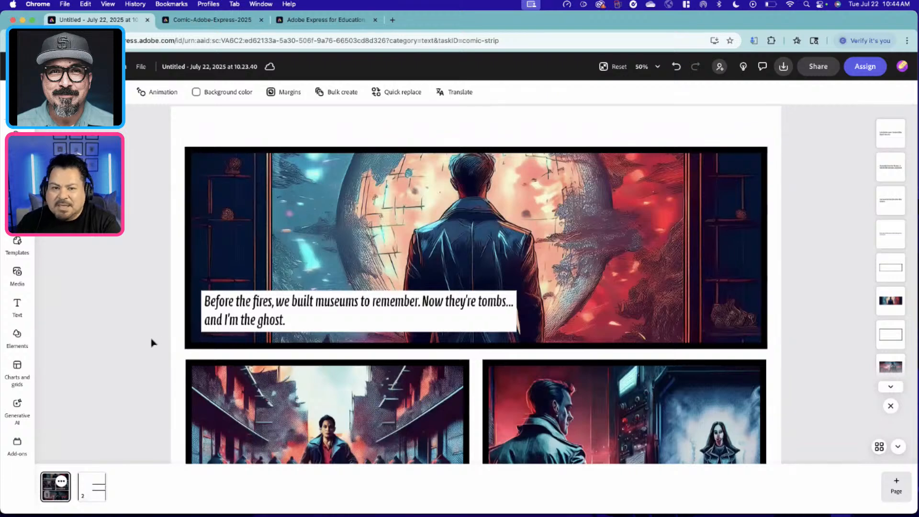
pyautogui.scroll(-1, 153, 343)
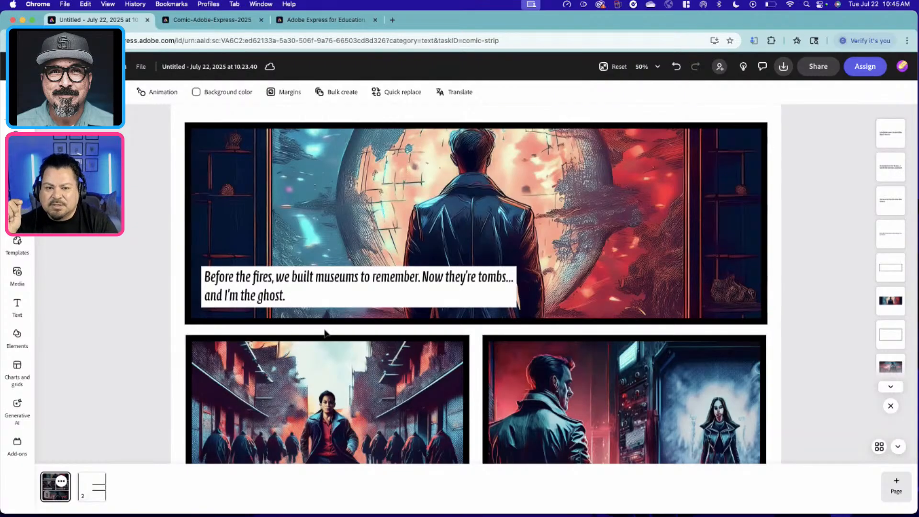
pyautogui.scroll(2, 325, 331)
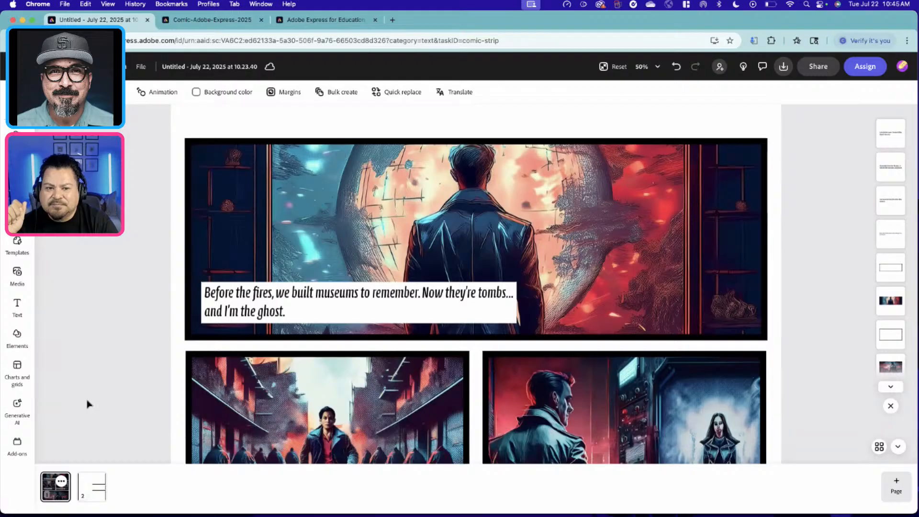
pyautogui.moveTo(98, 483)
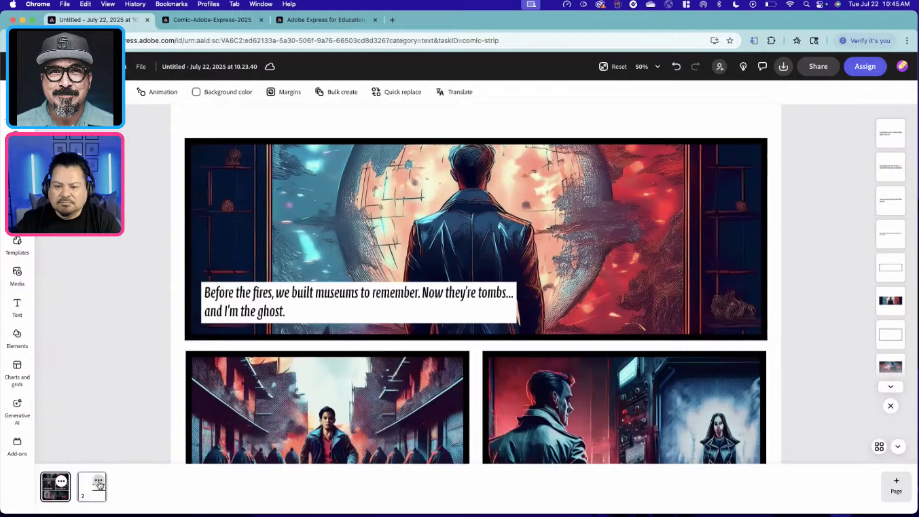
pyautogui.click(99, 483)
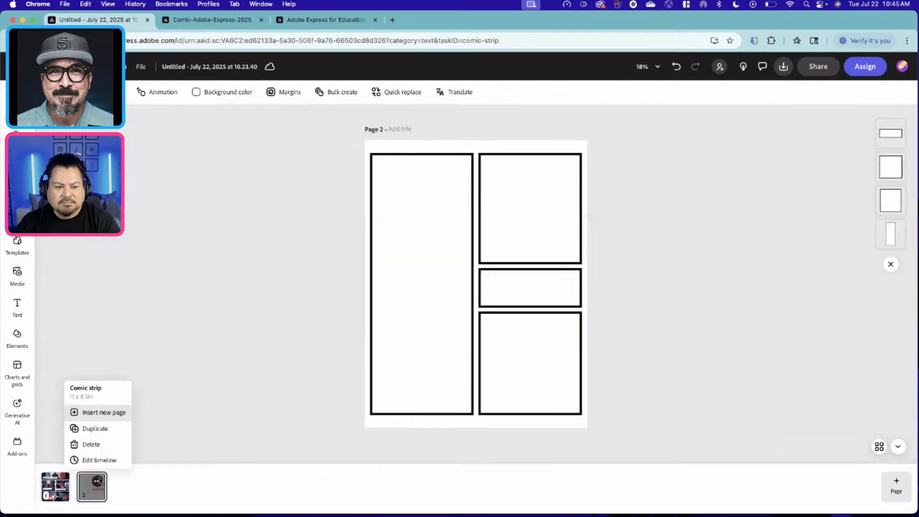
pyautogui.click(103, 445)
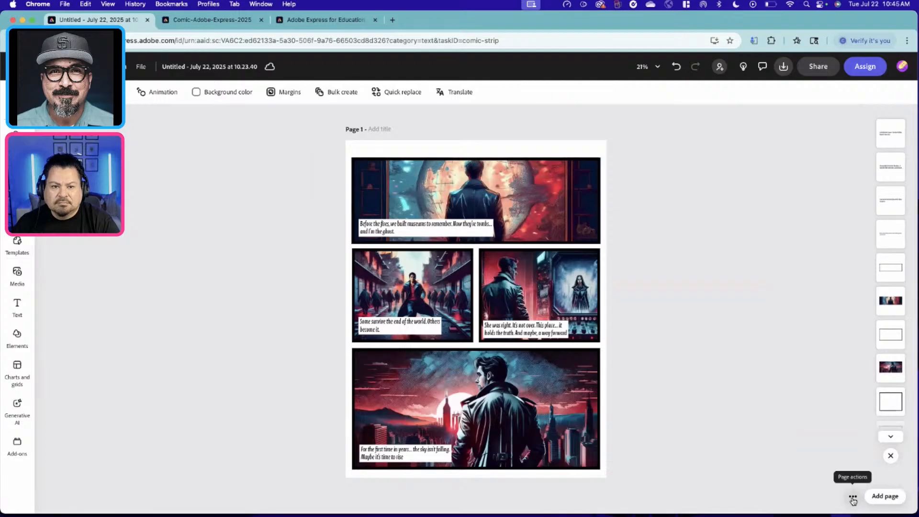
# Step: Duplicate the finished comic page and return to the original on page 1
pyautogui.click(854, 498)
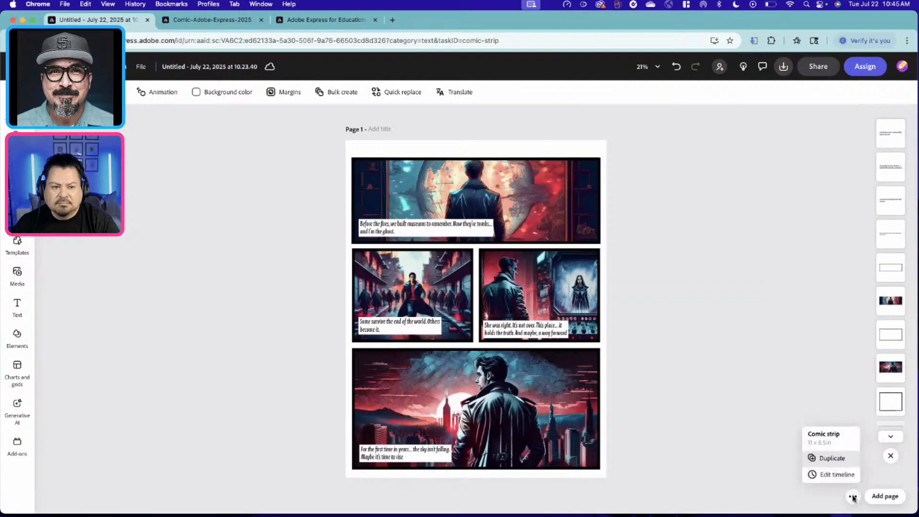
pyautogui.click(842, 461)
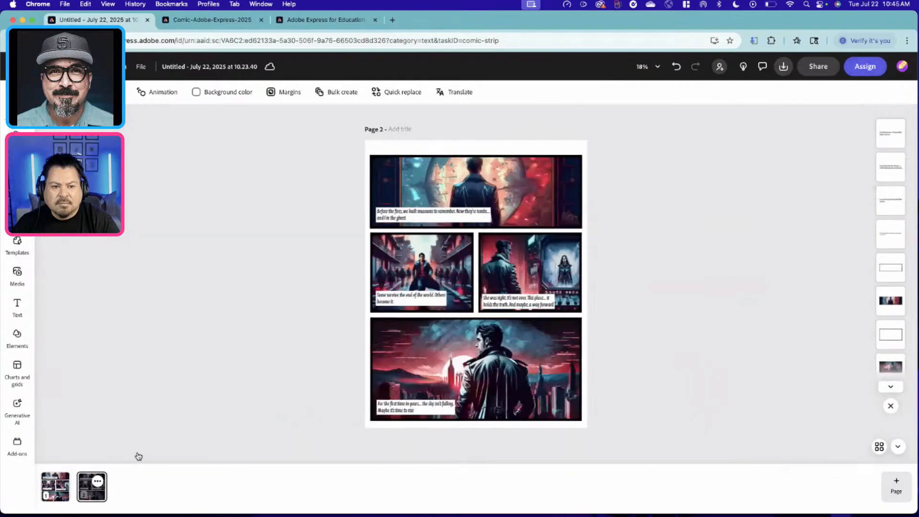
pyautogui.click(56, 493)
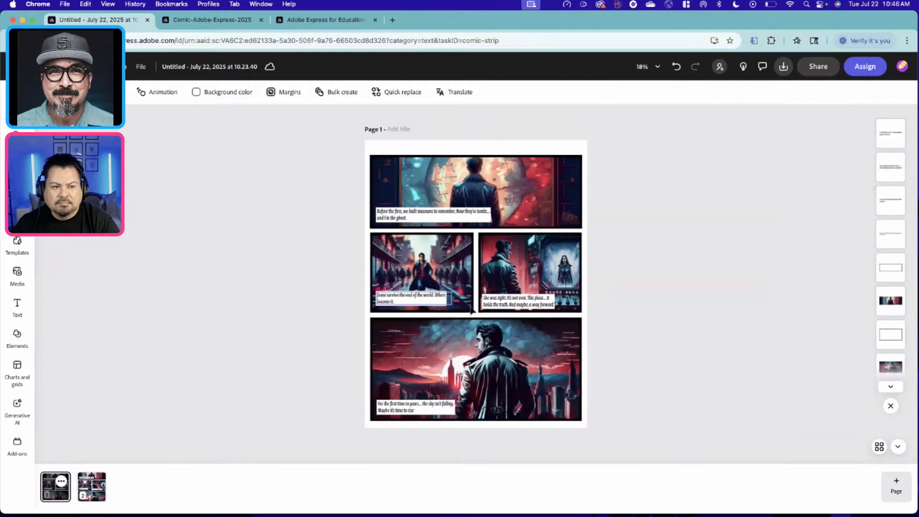
# Step: Search the elements library for "wow" and show all matching design assets
pyautogui.scroll(5, 463, 313)
pyautogui.scroll(3, 463, 313)
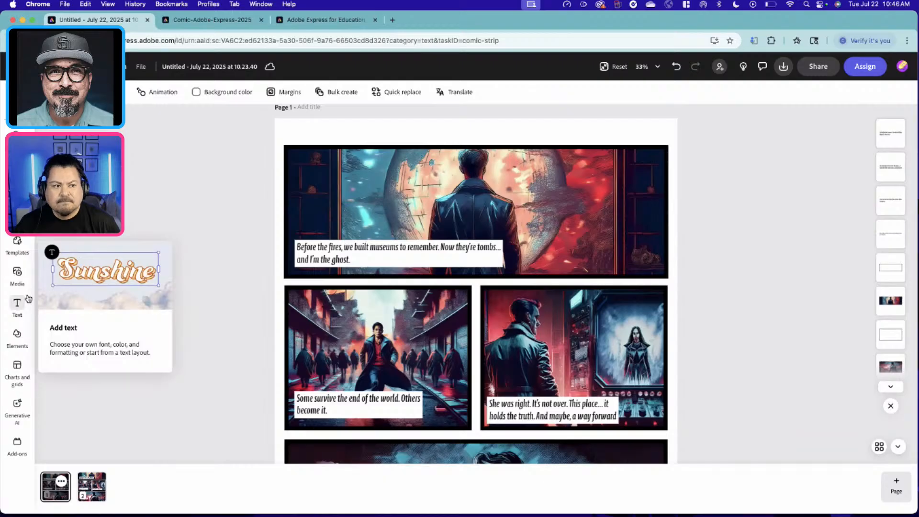
pyautogui.click(21, 341)
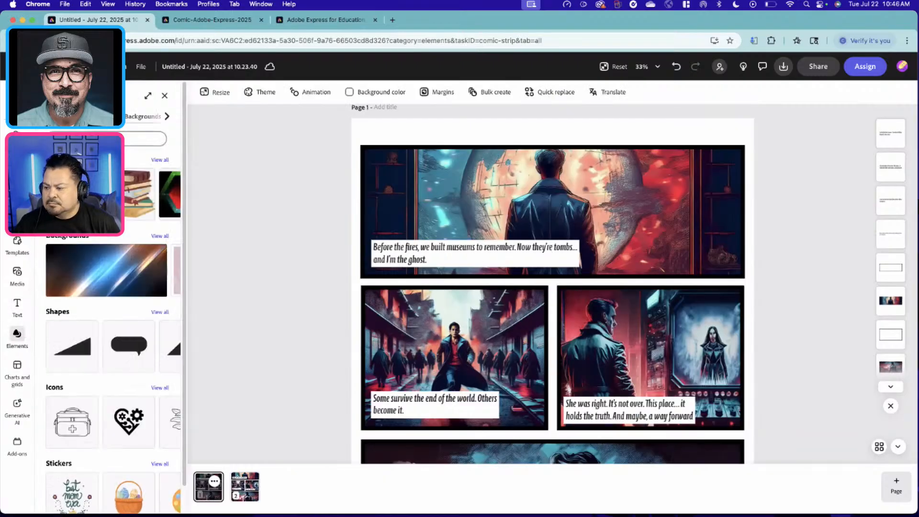
pyautogui.click(144, 138)
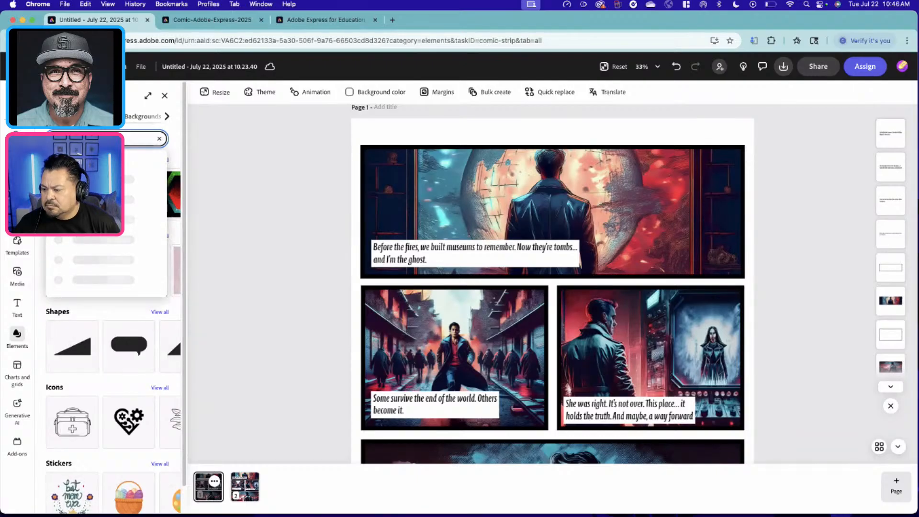
pyautogui.write('wow')
pyautogui.click(131, 183)
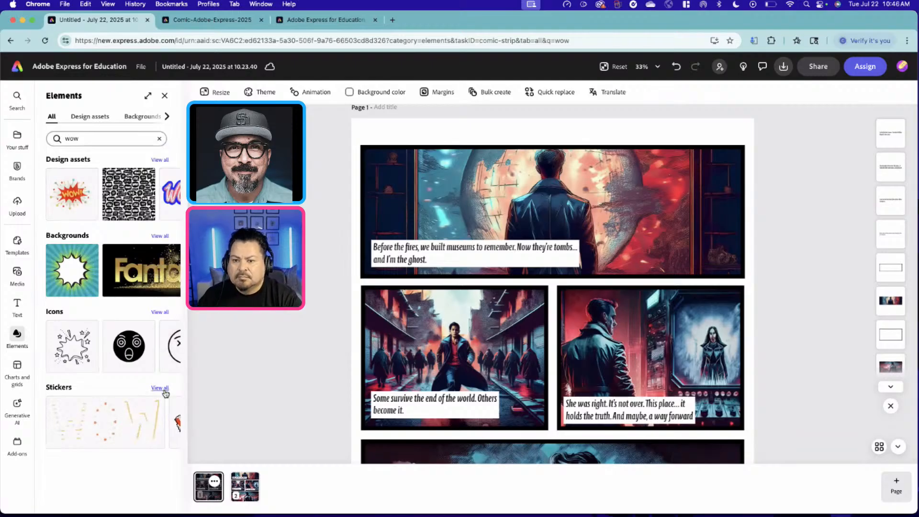
pyautogui.click(159, 161)
# Step: Add the red OMG! burst to the top panel beside the man in the coat and tilt it slightly clockwise
pyautogui.click(130, 280)
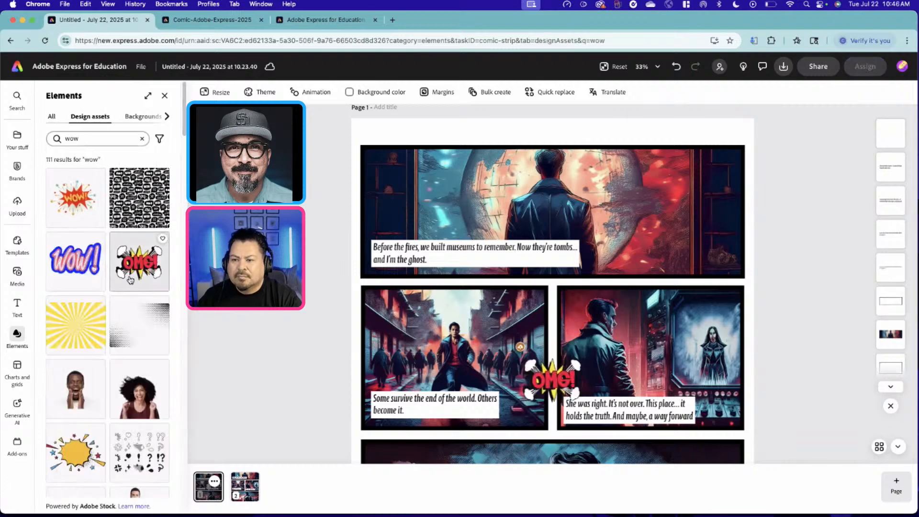
pyautogui.click(552, 379)
pyautogui.moveTo(603, 173); pyautogui.dragTo(642, 186)
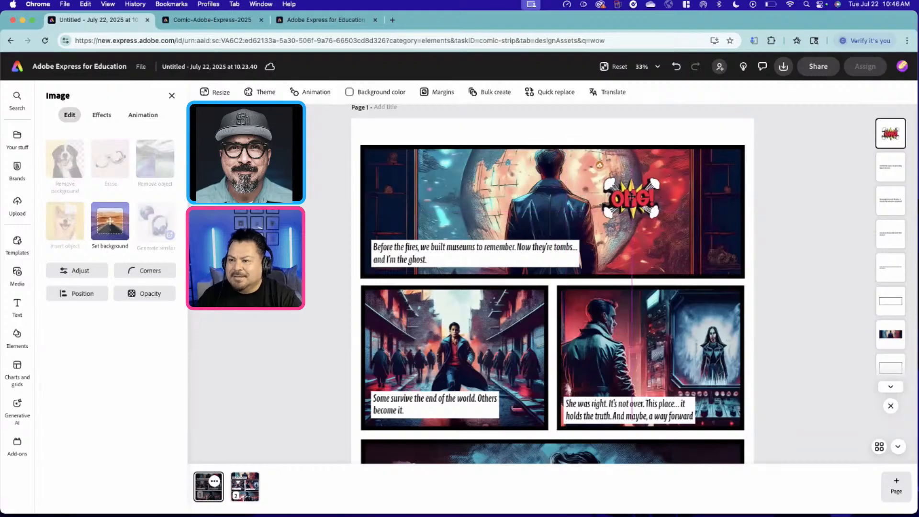
pyautogui.moveTo(632, 248); pyautogui.dragTo(623, 247)
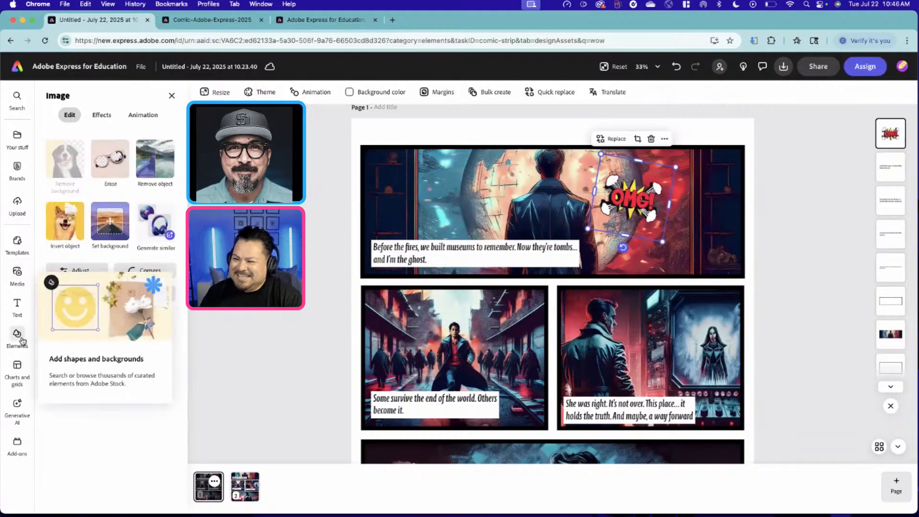
# Step: Place the orange WOW! burst in the upper part of the street panel on page 1
pyautogui.click(17, 335)
pyautogui.moveTo(75, 197); pyautogui.dragTo(433, 324)
pyautogui.moveTo(491, 346); pyautogui.dragTo(455, 329)
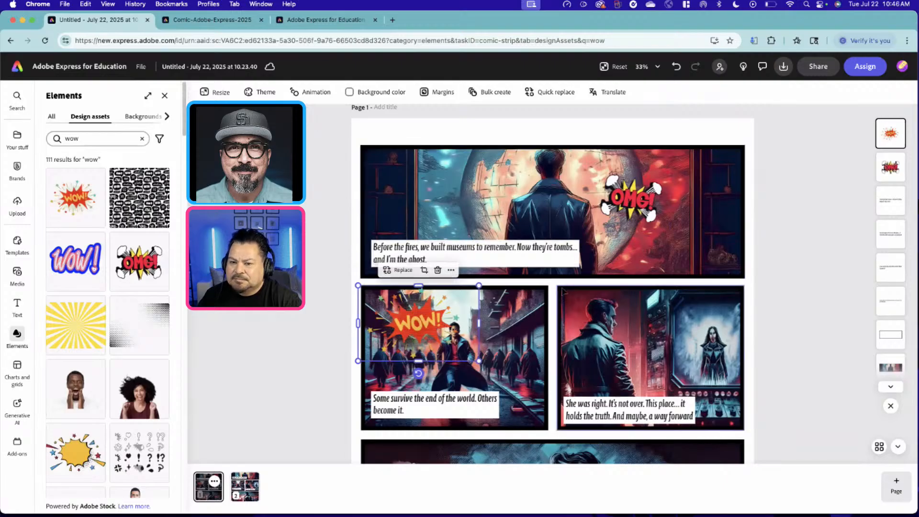
pyautogui.click(639, 198)
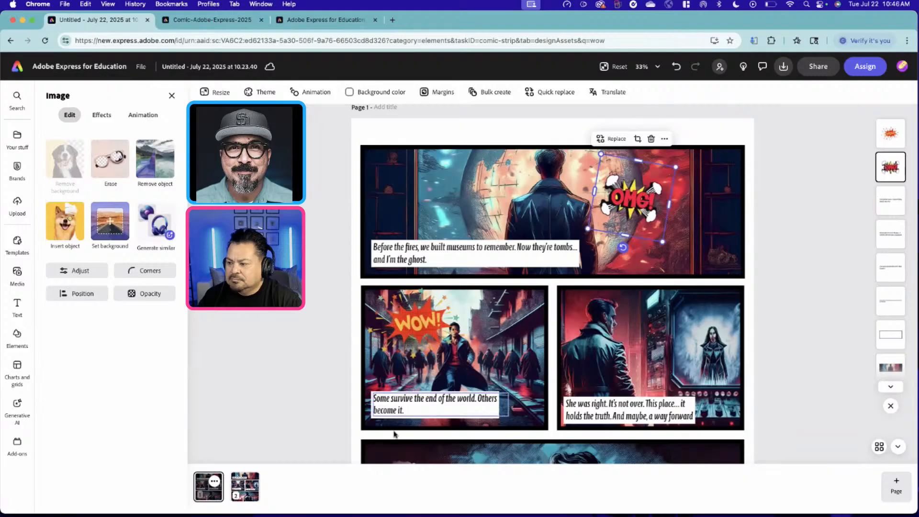
# Step: Compare page 1 with its duplicate and examine the panels of page 2 up close
pyautogui.click(246, 487)
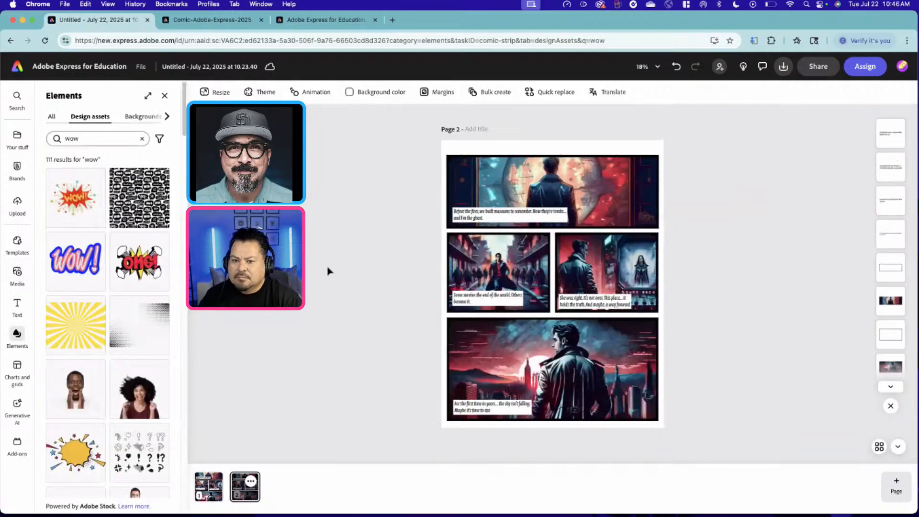
pyautogui.scroll(5, 338, 278)
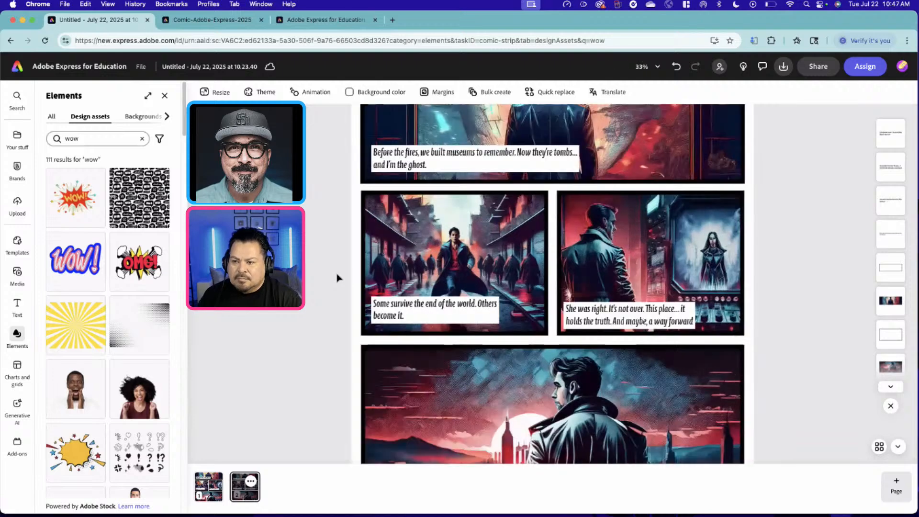
pyautogui.scroll(3, 337, 277)
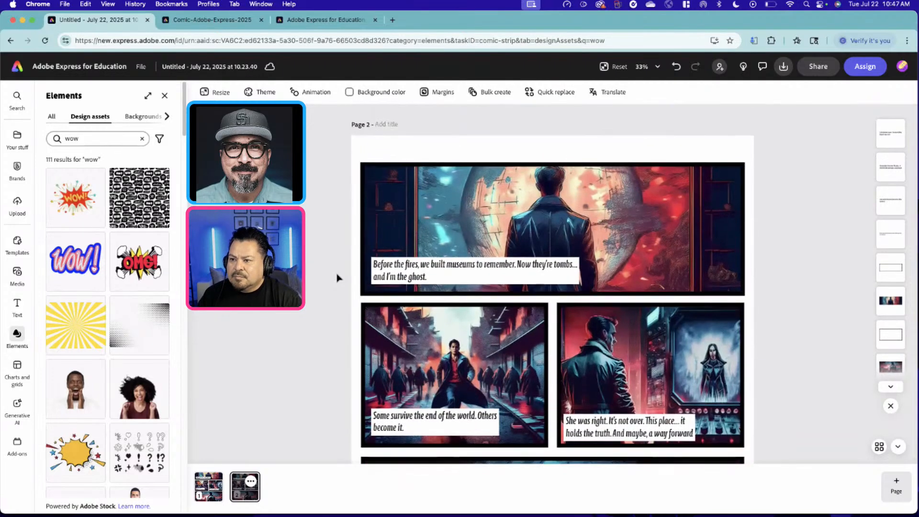
pyautogui.click(209, 486)
pyautogui.click(248, 496)
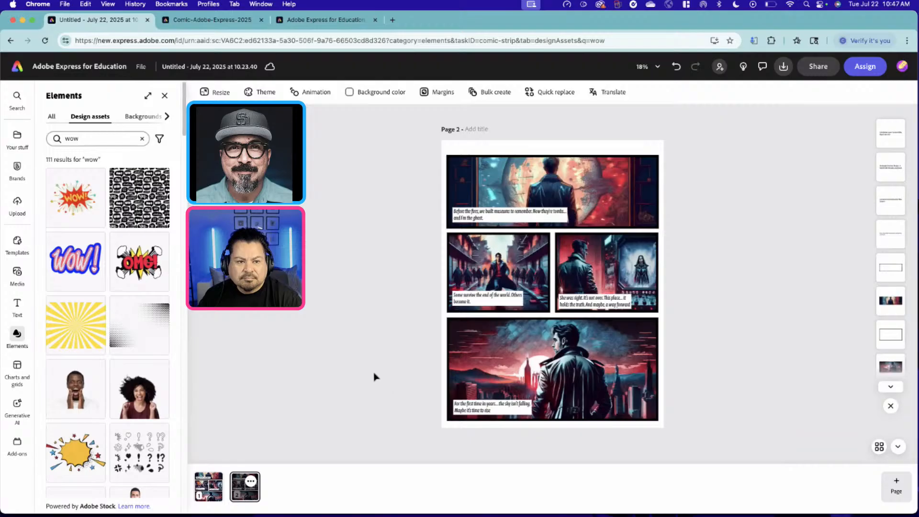
pyautogui.scroll(3, 376, 376)
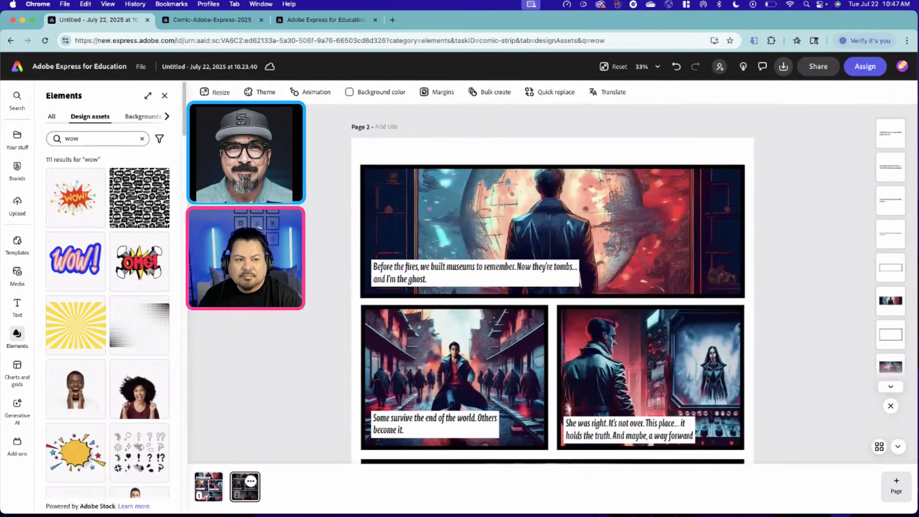
# Step: Record a voiceover for page 2 with the Shure MV6 microphone and speech enhancement on
pyautogui.click(18, 280)
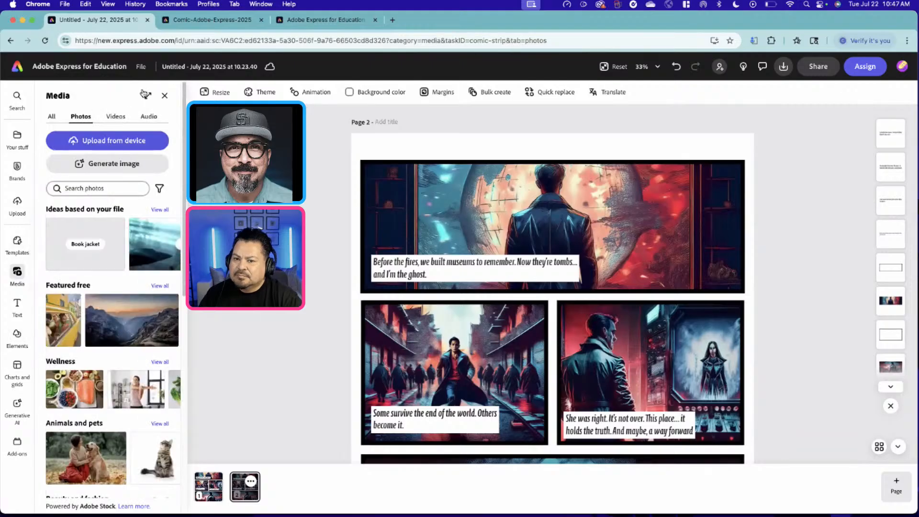
pyautogui.click(146, 117)
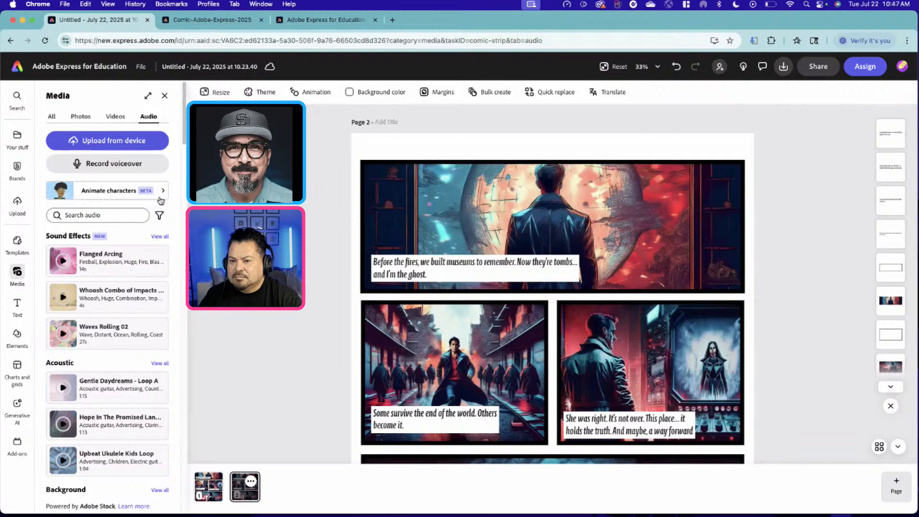
pyautogui.click(150, 170)
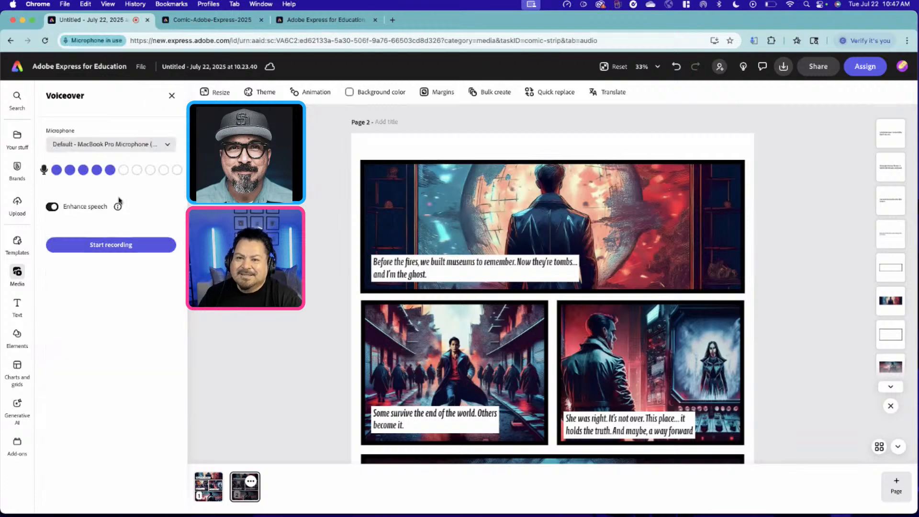
pyautogui.click(160, 145)
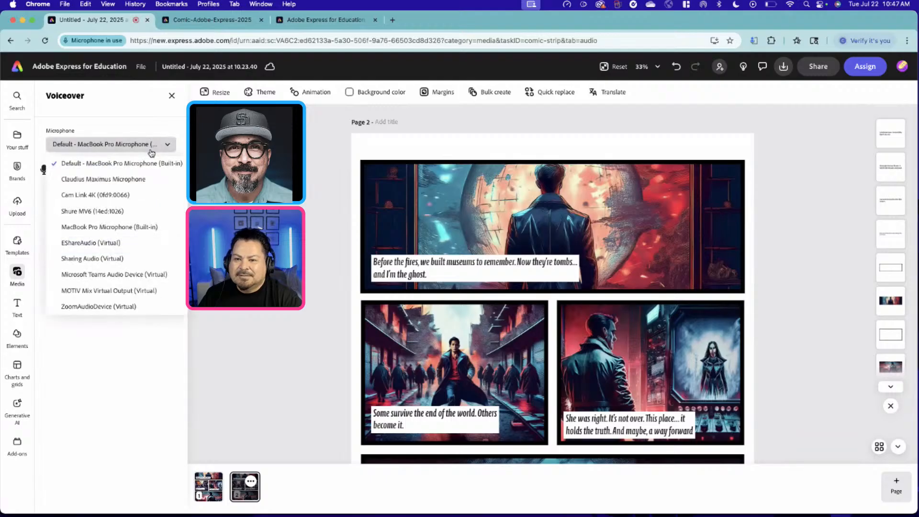
pyautogui.click(130, 213)
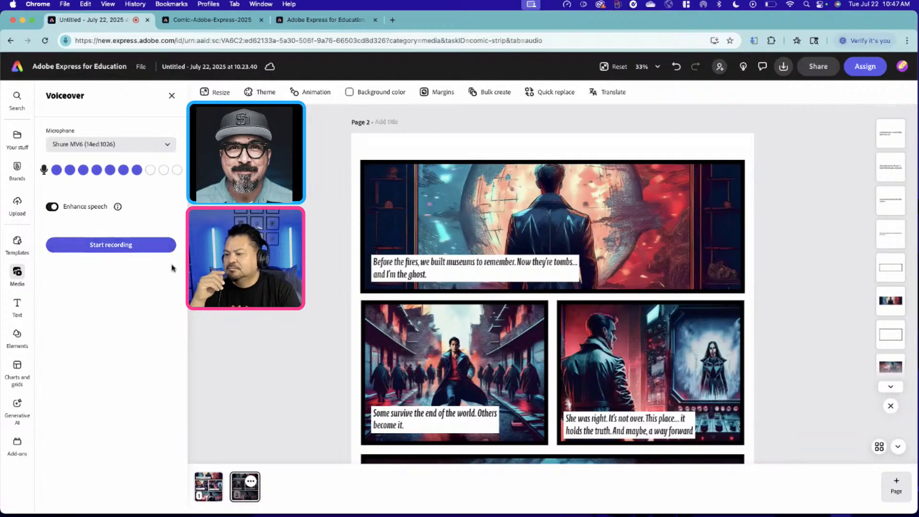
pyautogui.click(144, 255)
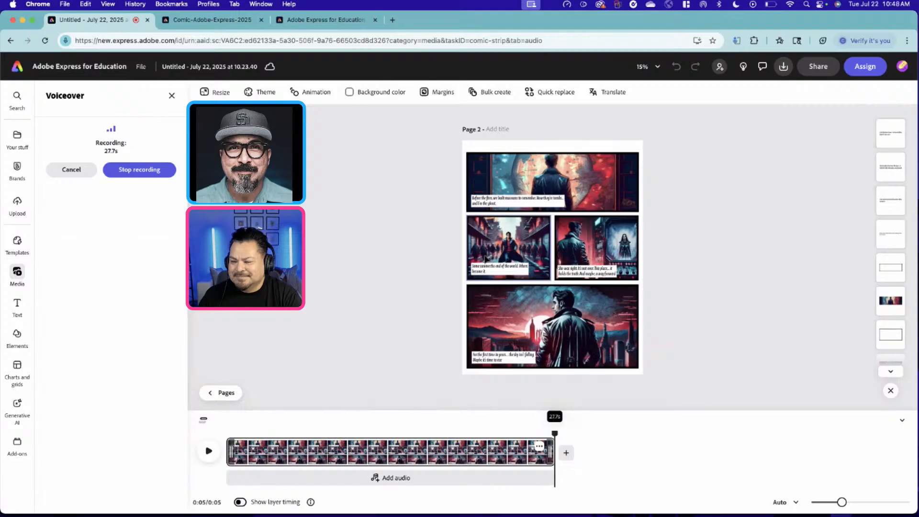
pyautogui.click(167, 168)
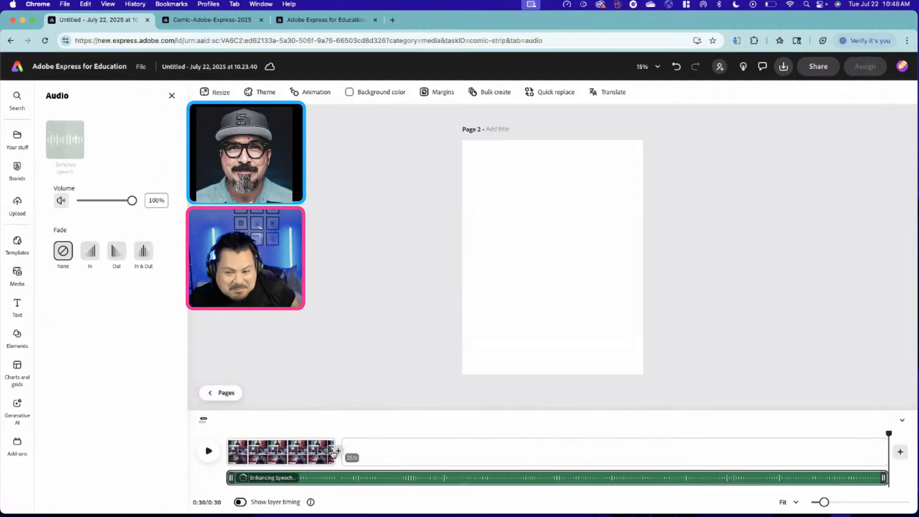
# Step: Extend the comic scene on the timeline to 30 seconds to span the voiceover and delete the blank scene after it
pyautogui.moveTo(347, 450)
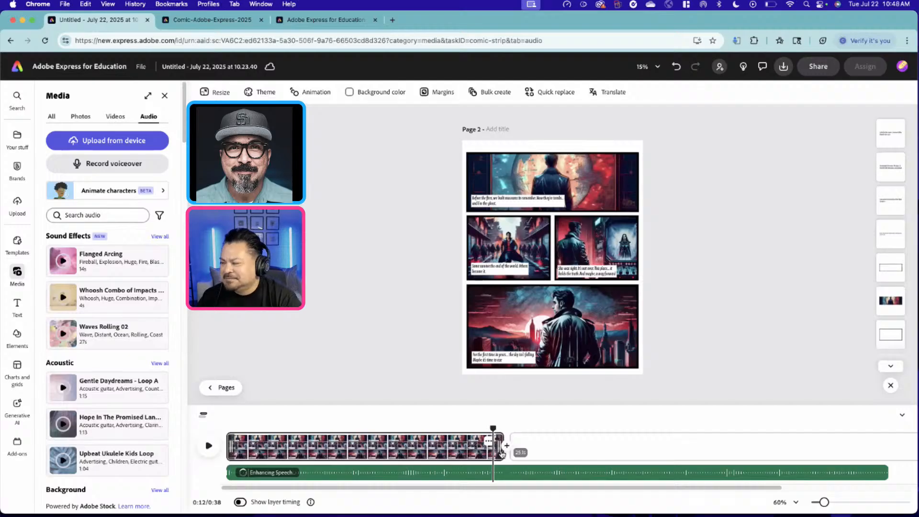
pyautogui.moveTo(500, 446); pyautogui.dragTo(868, 451)
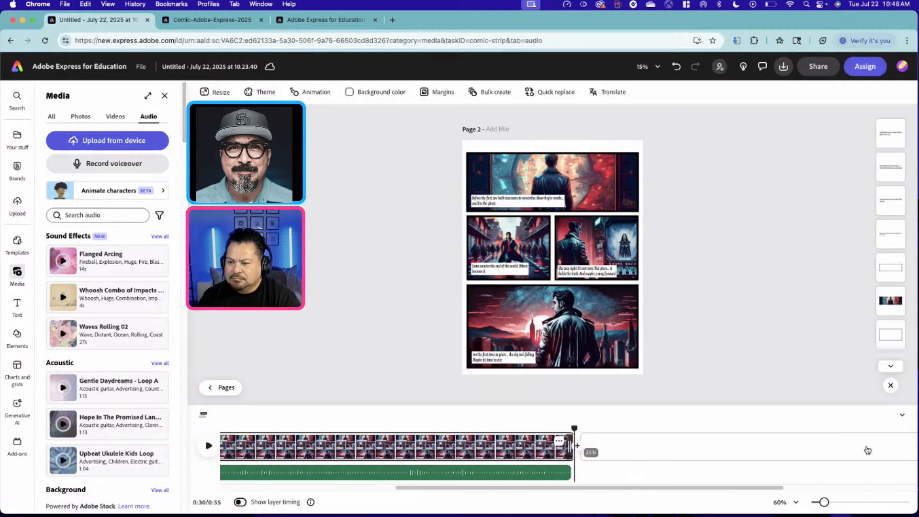
pyautogui.click(876, 441)
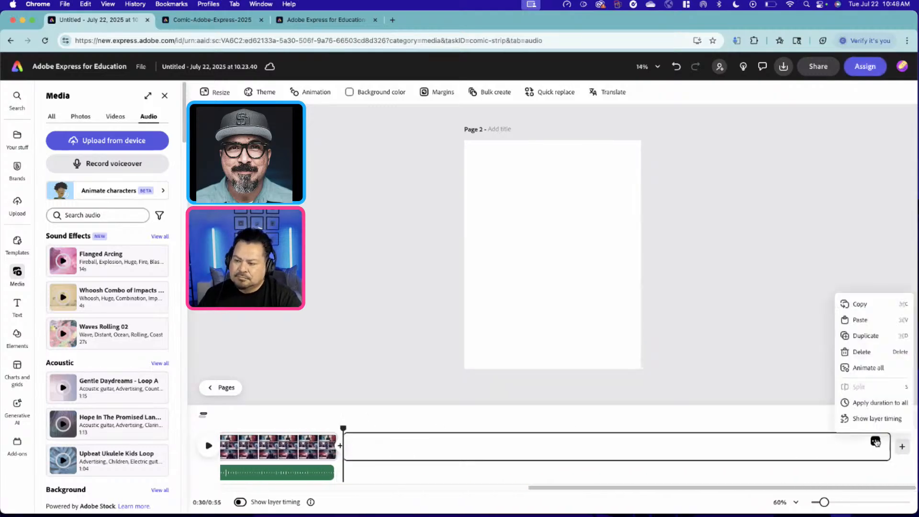
pyautogui.click(869, 352)
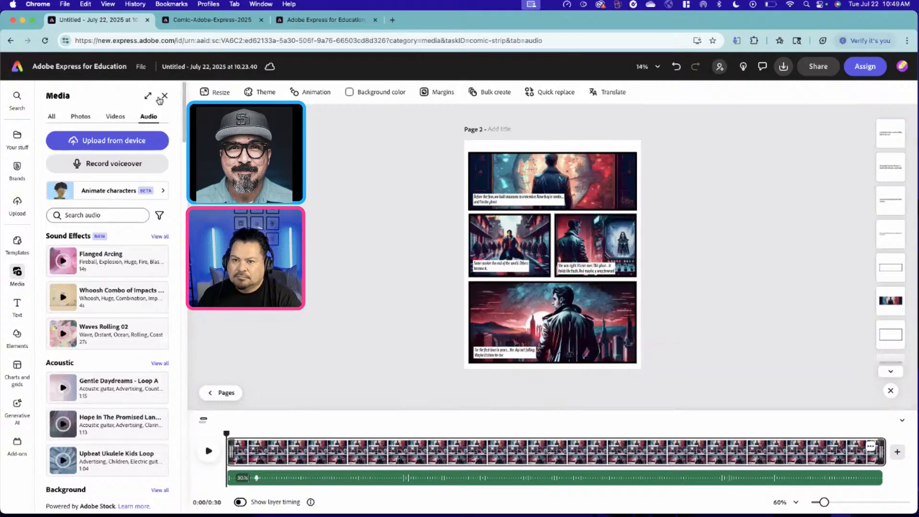
# Step: Play back the first seconds of the page 2 voiceover to check where the narration starts
pyautogui.click(161, 98)
pyautogui.click(59, 450)
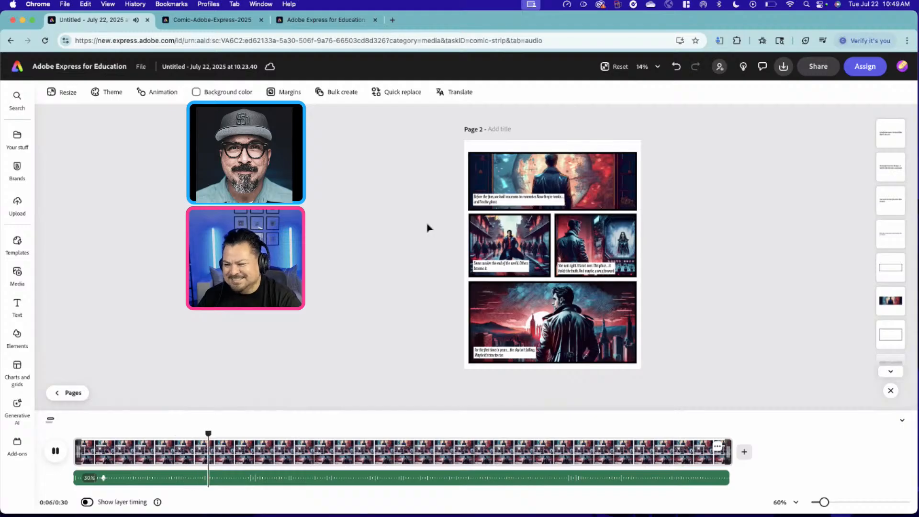
pyautogui.press('space')
pyautogui.scroll(3, 428, 228)
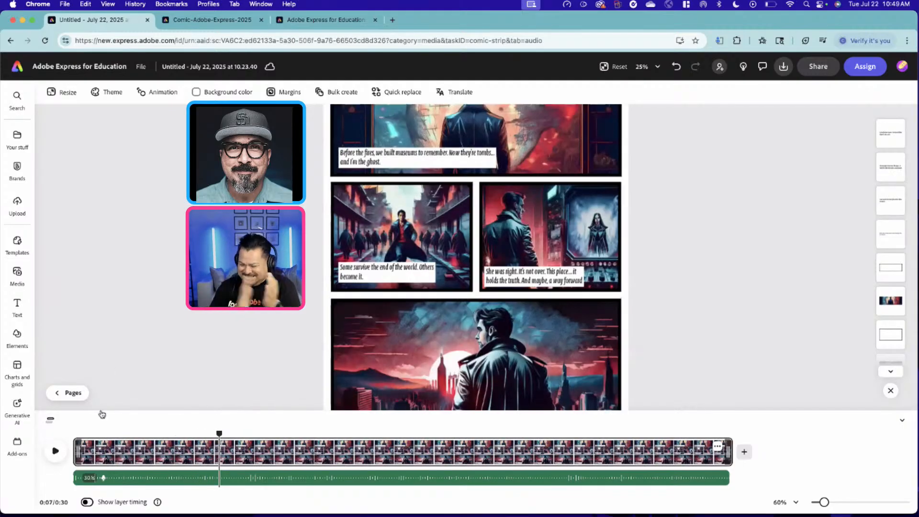
pyautogui.click(74, 430)
pyautogui.click(55, 451)
pyautogui.click(55, 450)
pyautogui.click(73, 481)
pyautogui.moveTo(74, 481); pyautogui.dragTo(99, 477)
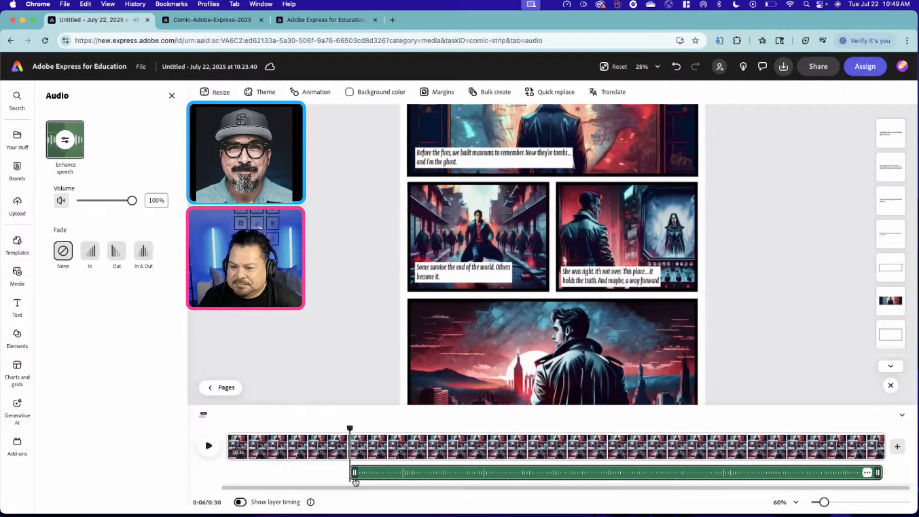
pyautogui.press('super+z')
# Step: Trim about one second off the start of both the voiceover and the comic scene and play back the opening
pyautogui.moveTo(231, 478); pyautogui.dragTo(257, 477)
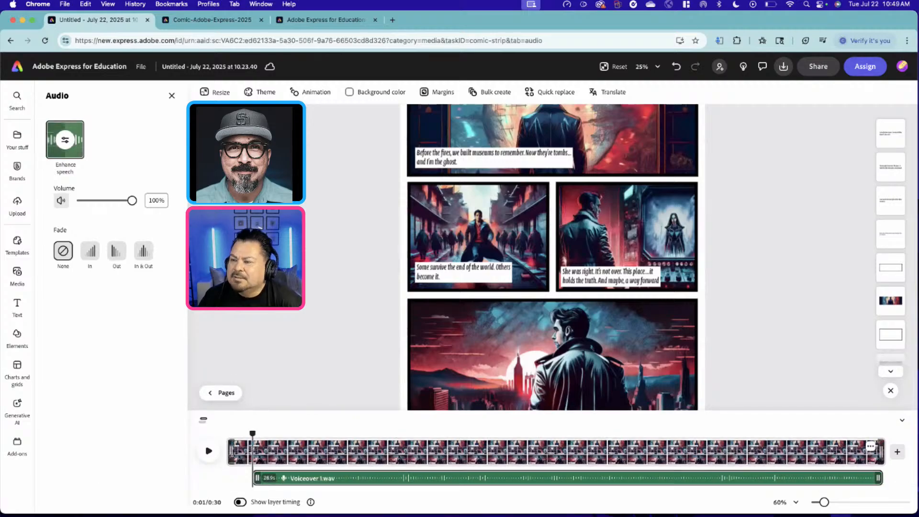
pyautogui.click(232, 457)
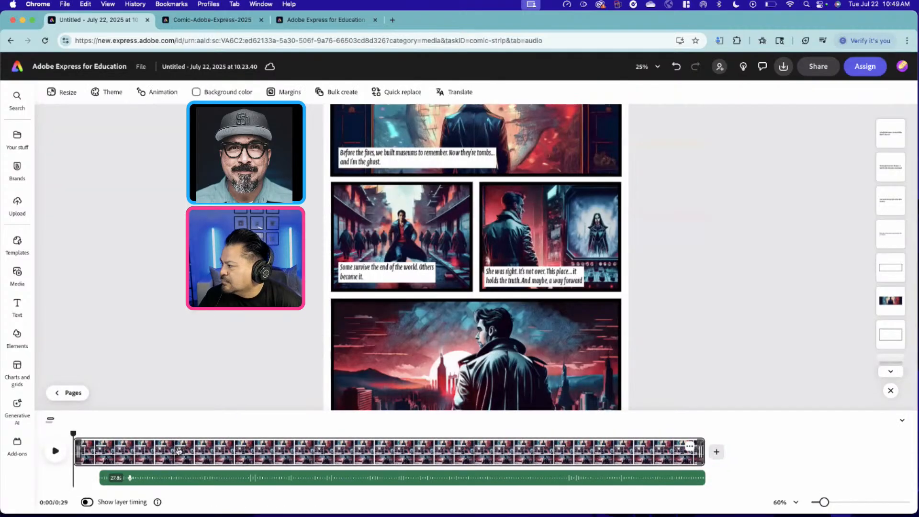
pyautogui.click(66, 448)
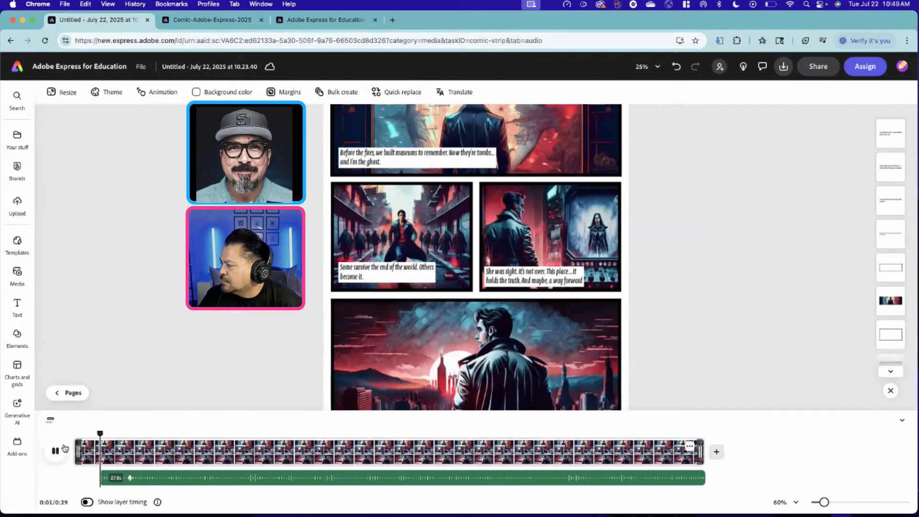
pyautogui.click(56, 451)
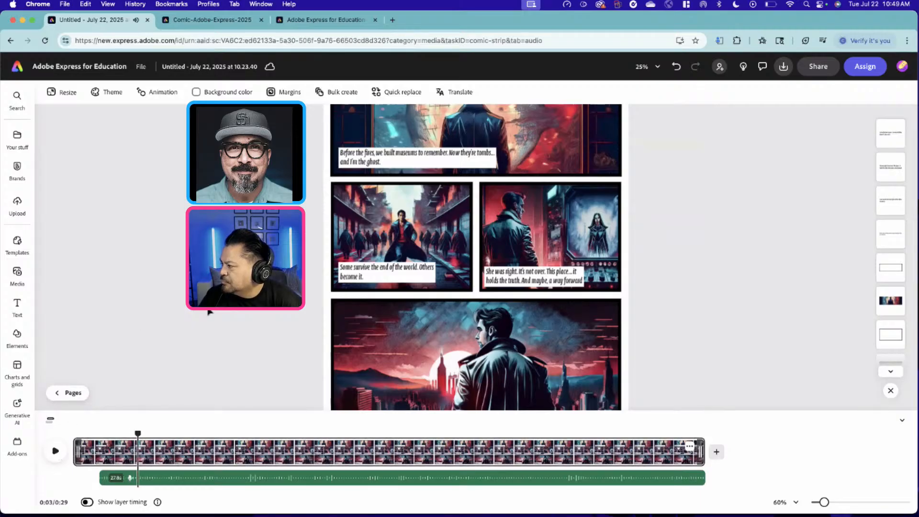
pyautogui.scroll(2, 277, 326)
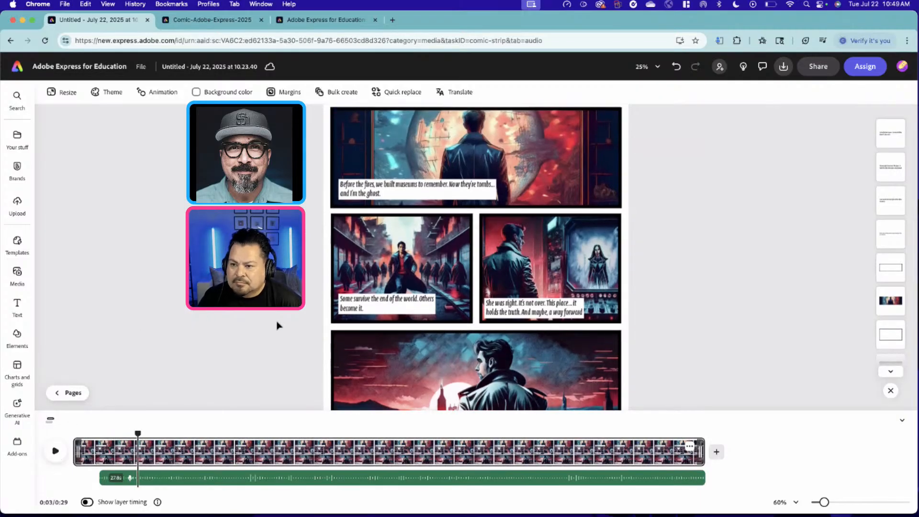
pyautogui.scroll(2, 278, 326)
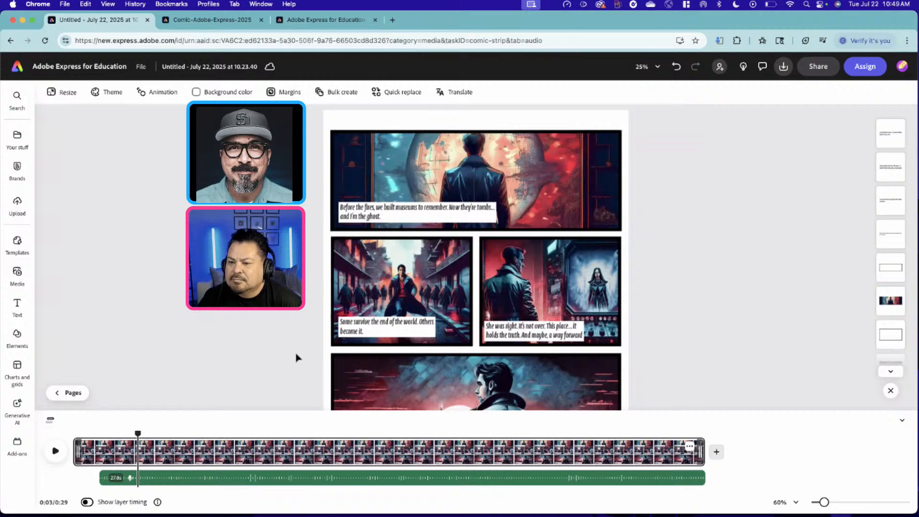
pyautogui.scroll(-1, 680, 335)
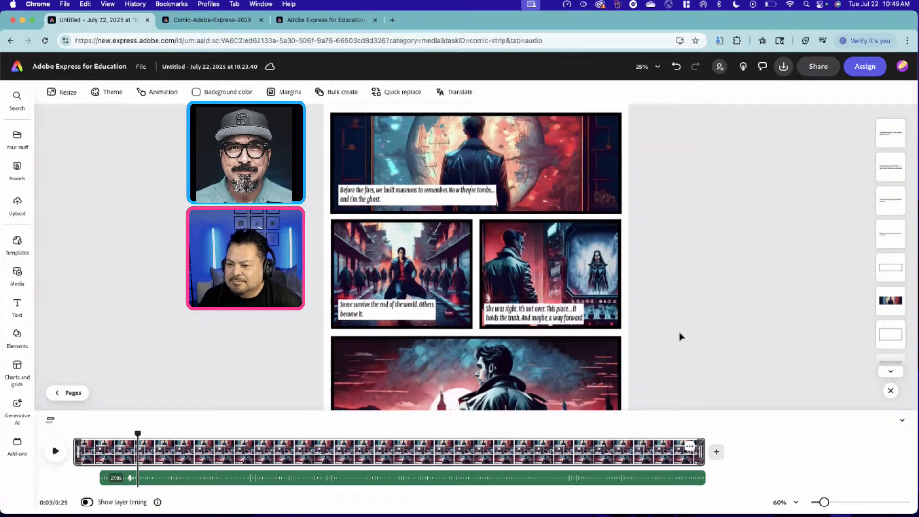
pyautogui.scroll(1, 680, 337)
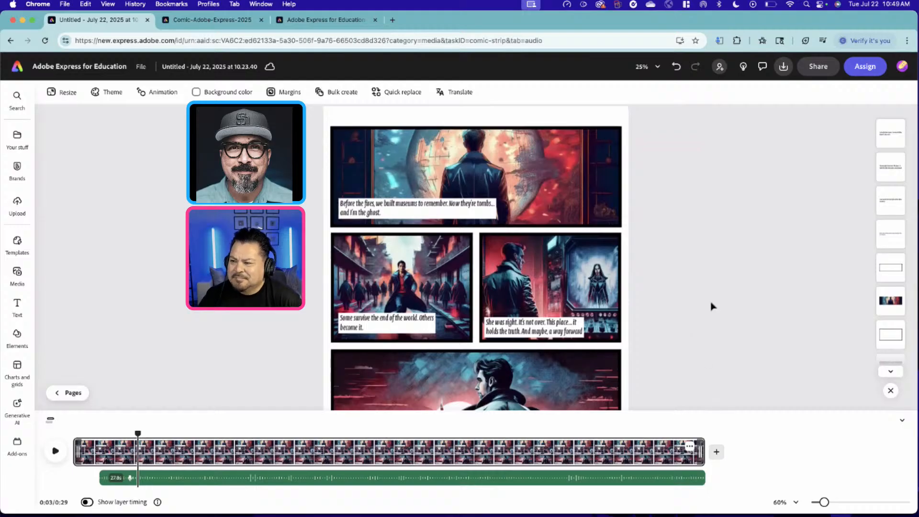
# Step: Return from the timeline to the pages view and download only page 1 in PDF Print format without crop marks or bleed
pyautogui.click(50, 420)
pyautogui.click(62, 495)
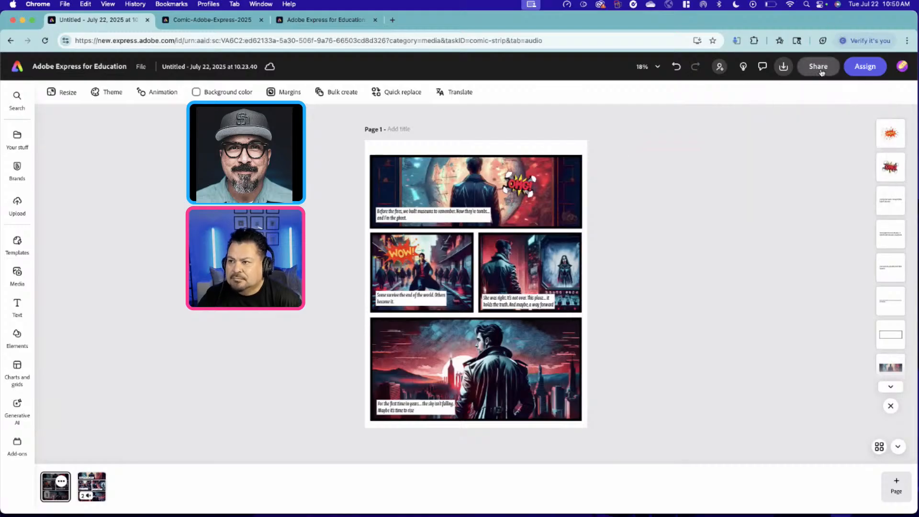
pyautogui.click(784, 72)
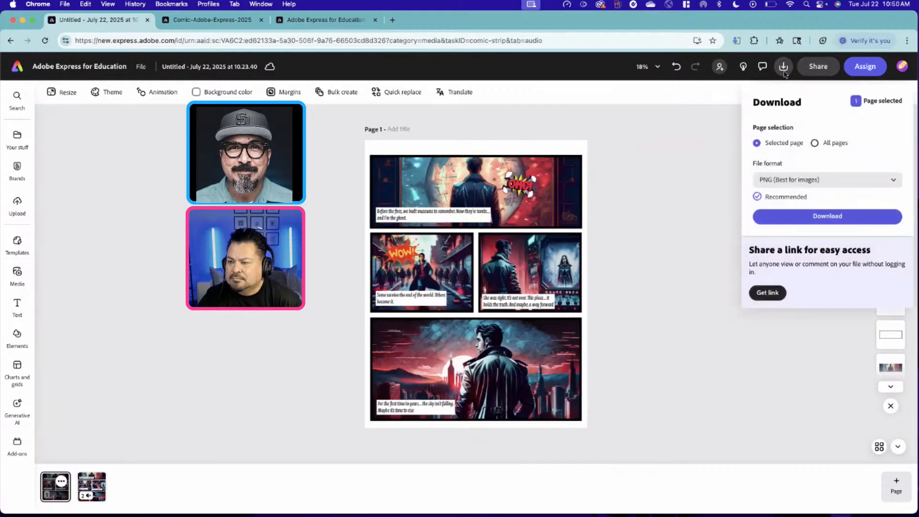
pyautogui.click(781, 181)
pyautogui.click(781, 244)
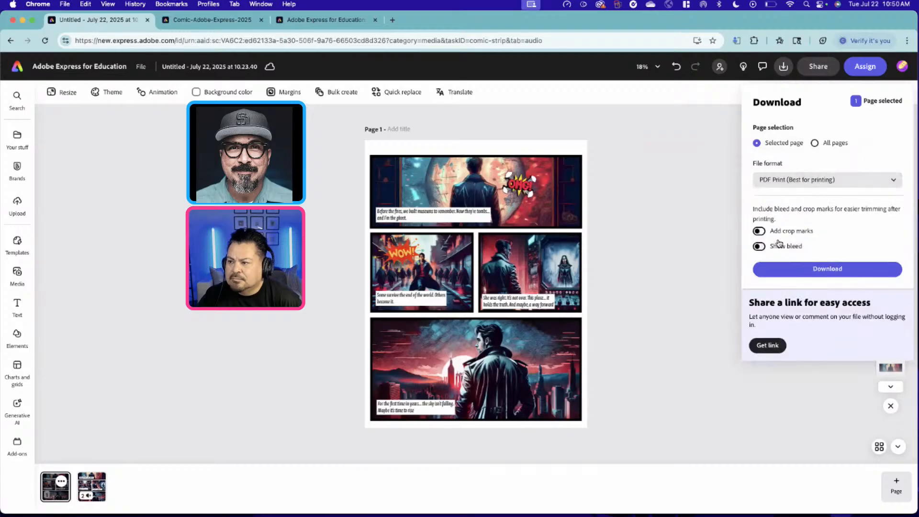
pyautogui.click(782, 267)
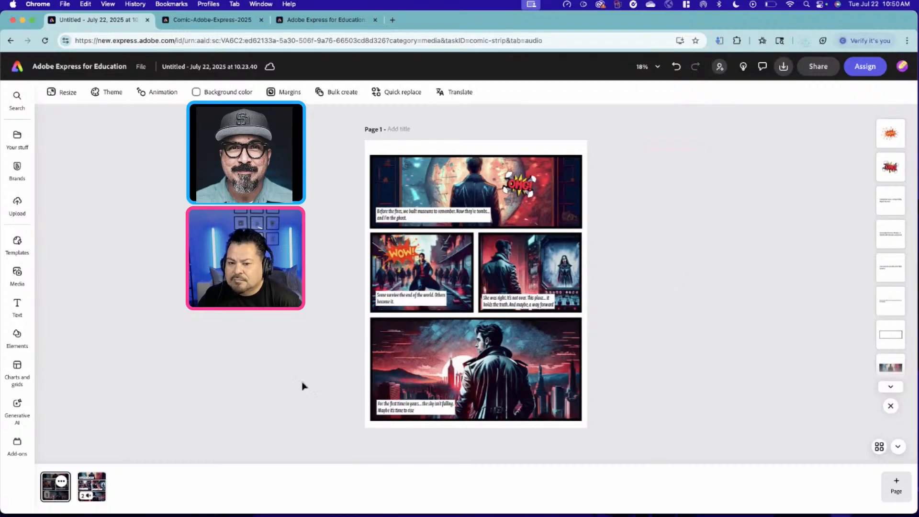
# Step: Switch to page 2 and examine the file format and video resolution options for downloading it
pyautogui.click(92, 487)
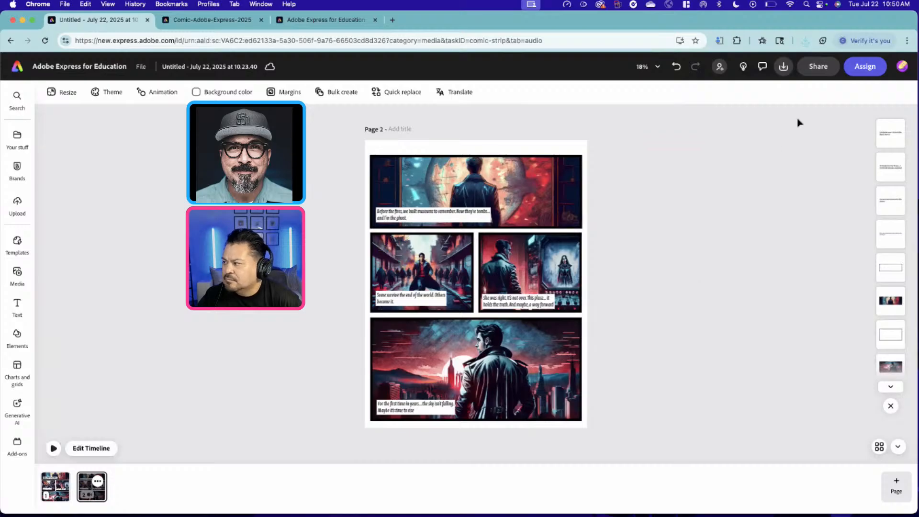
pyautogui.click(785, 67)
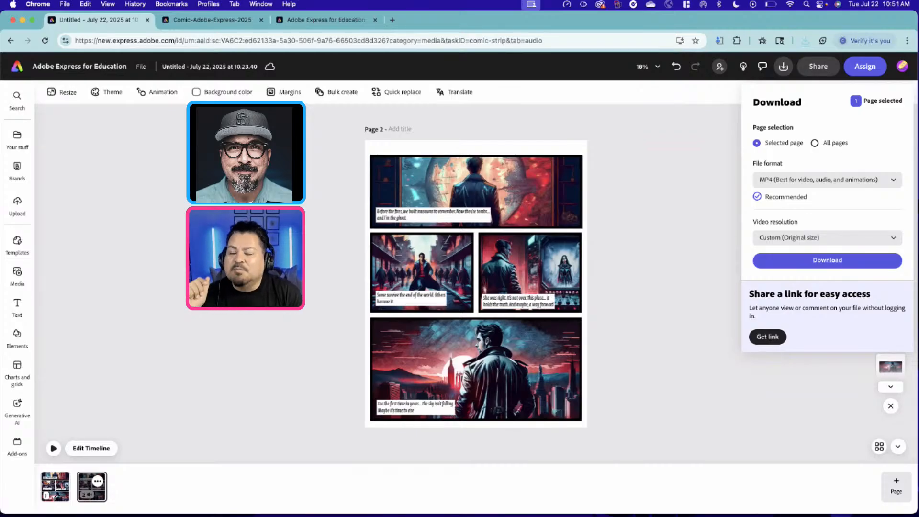
pyautogui.click(713, 311)
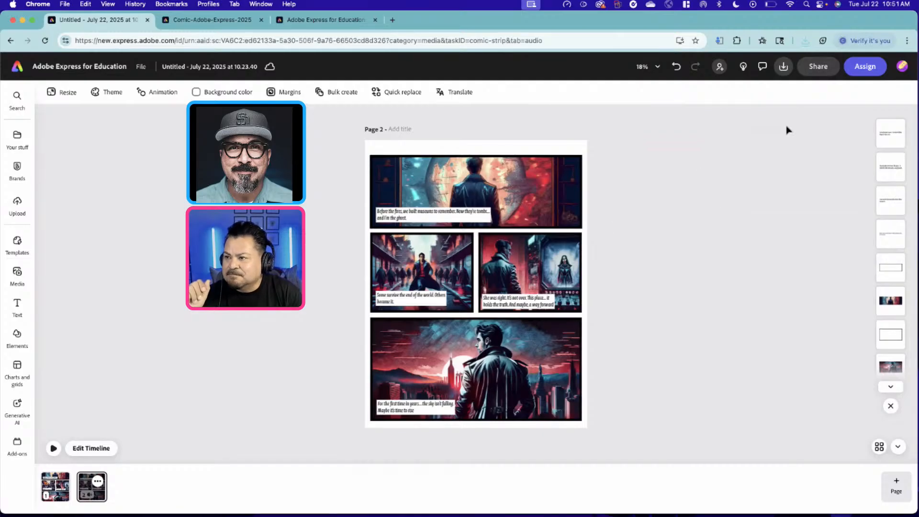
pyautogui.click(784, 70)
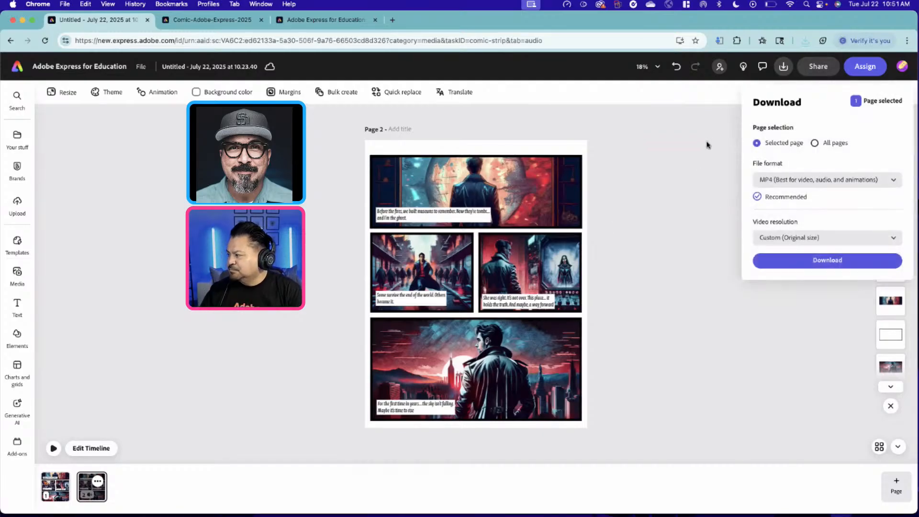
# Step: Examine the file's sharing options and the view-only link settings, then close them without creating a link
pyautogui.click(817, 67)
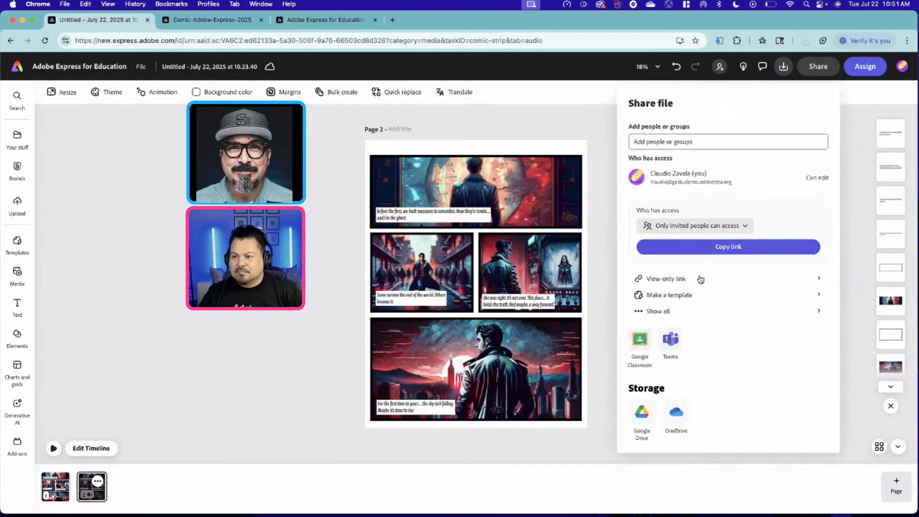
pyautogui.click(698, 281)
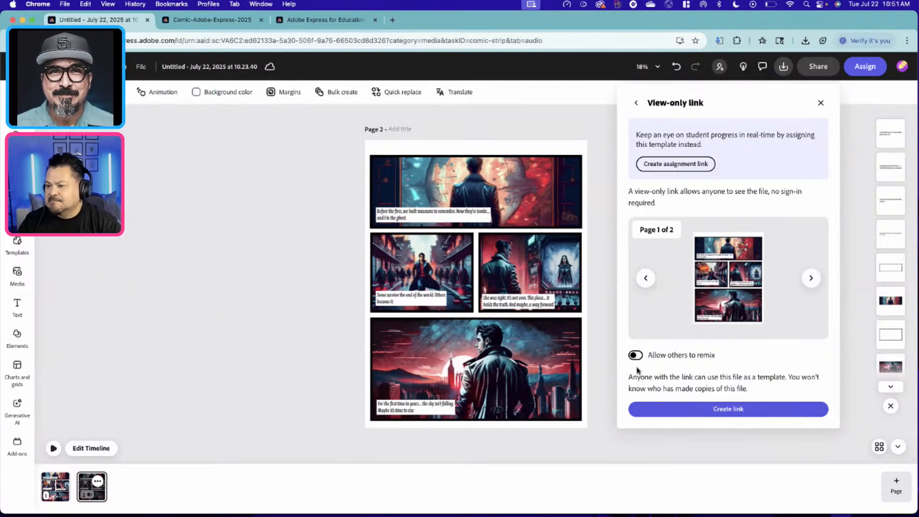
pyautogui.click(820, 104)
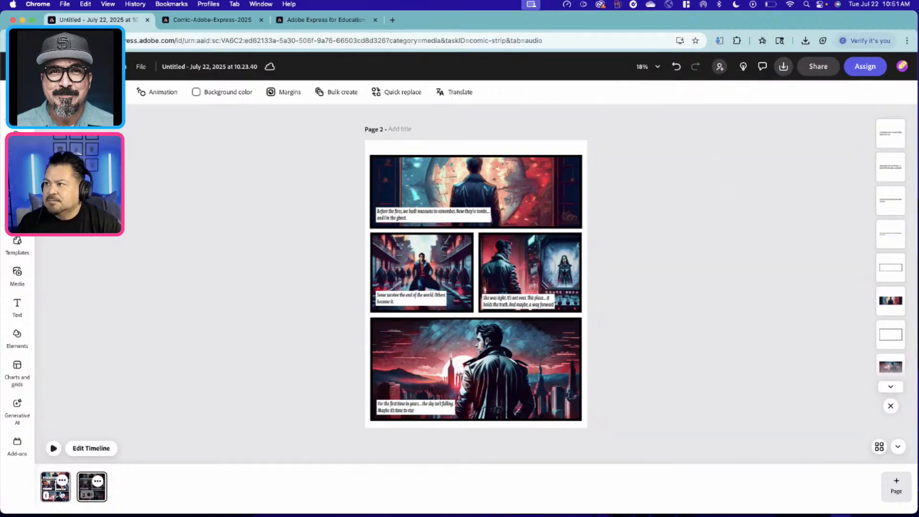
# Step: Delete the OMG and WOW sound-effect bursts from page 1
pyautogui.click(55, 486)
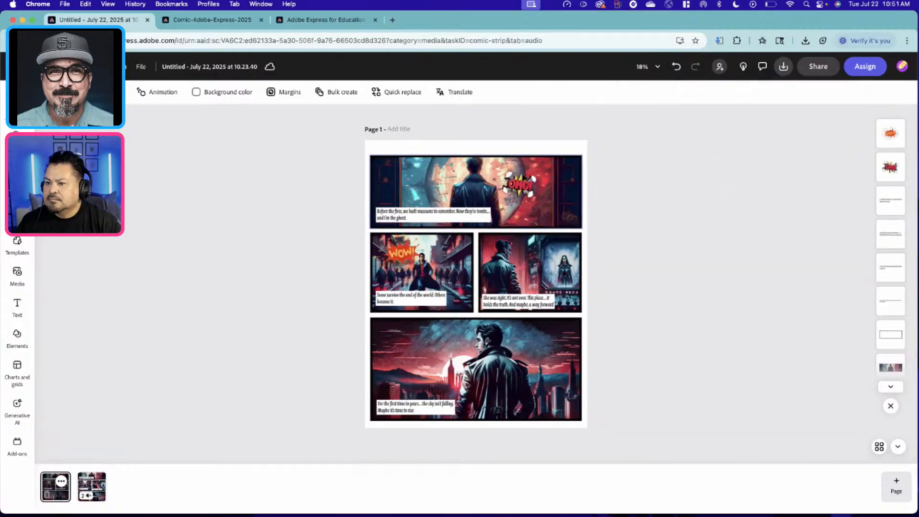
pyautogui.click(519, 186)
pyautogui.press('BackSpace')
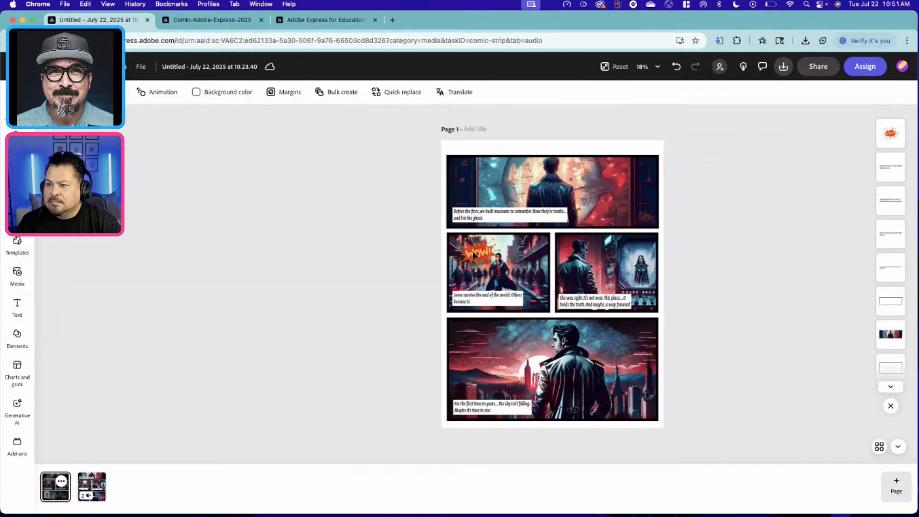
pyautogui.click(476, 257)
pyautogui.press('BackSpace')
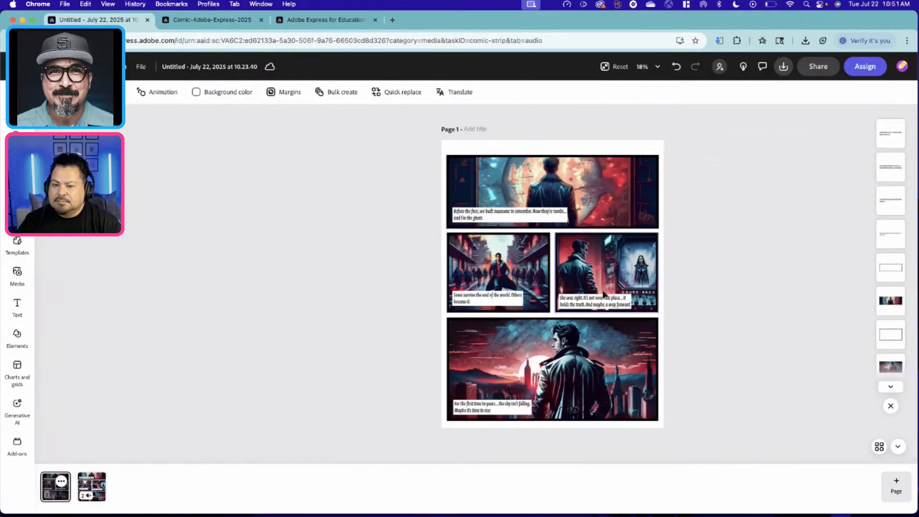
# Step: Start translating the comic's captions and choose Spanish as a target language
pyautogui.scroll(3, 721, 331)
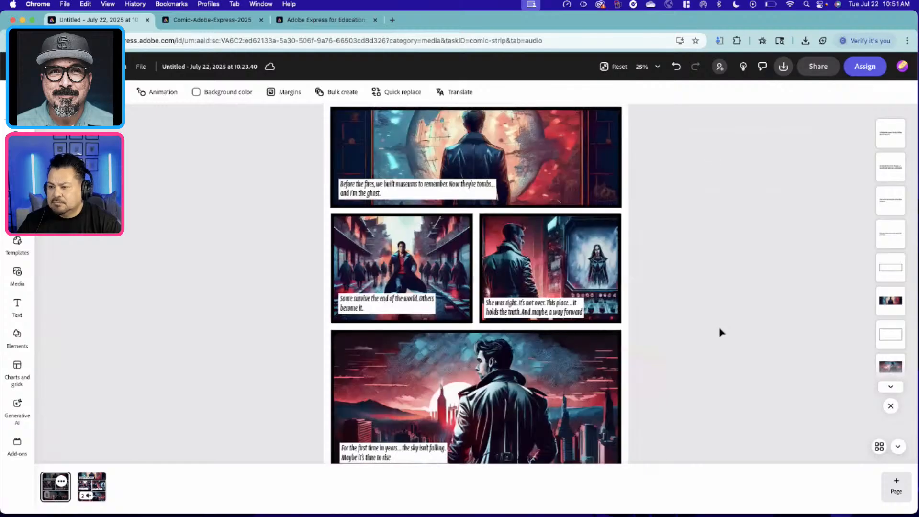
pyautogui.scroll(2, 688, 312)
pyautogui.scroll(-2, 688, 311)
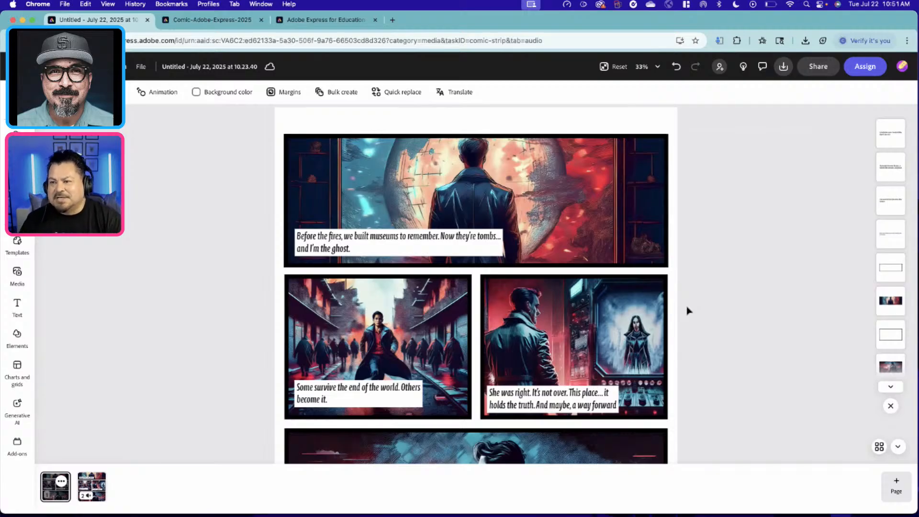
pyautogui.click(464, 95)
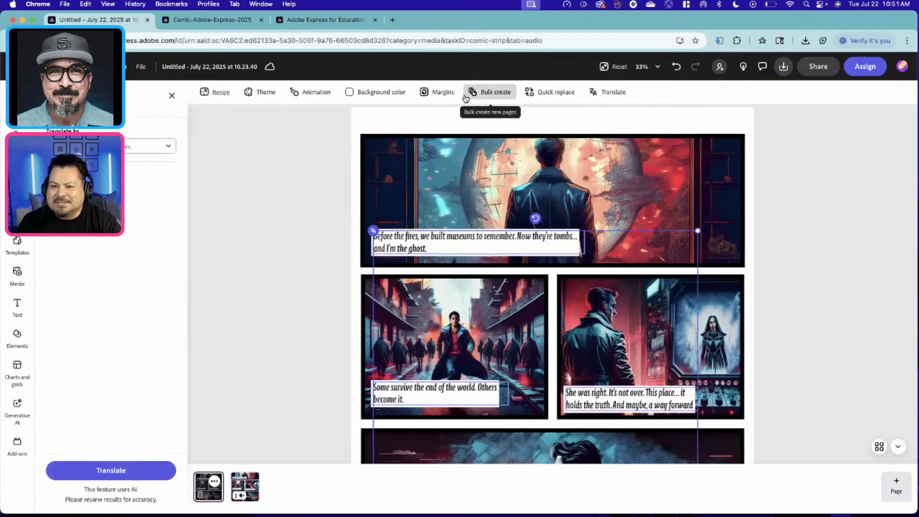
pyautogui.click(151, 146)
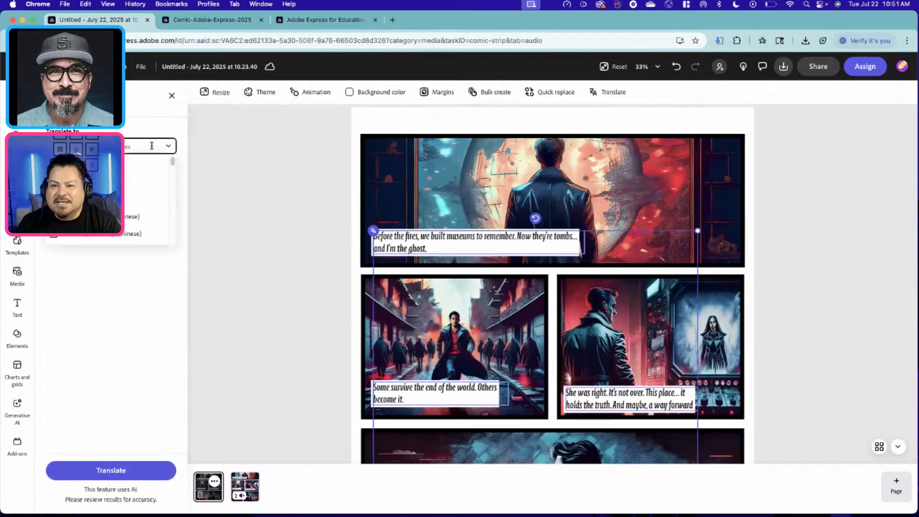
pyautogui.write('span')
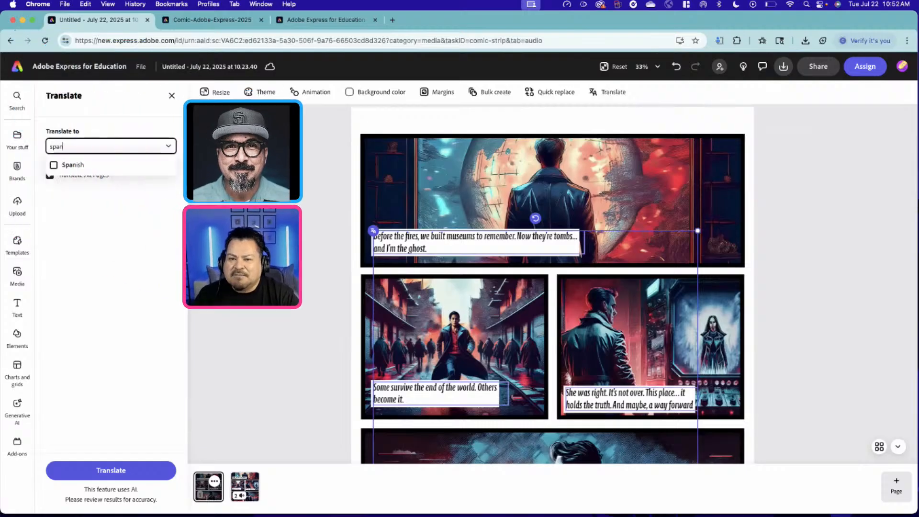
pyautogui.click(88, 166)
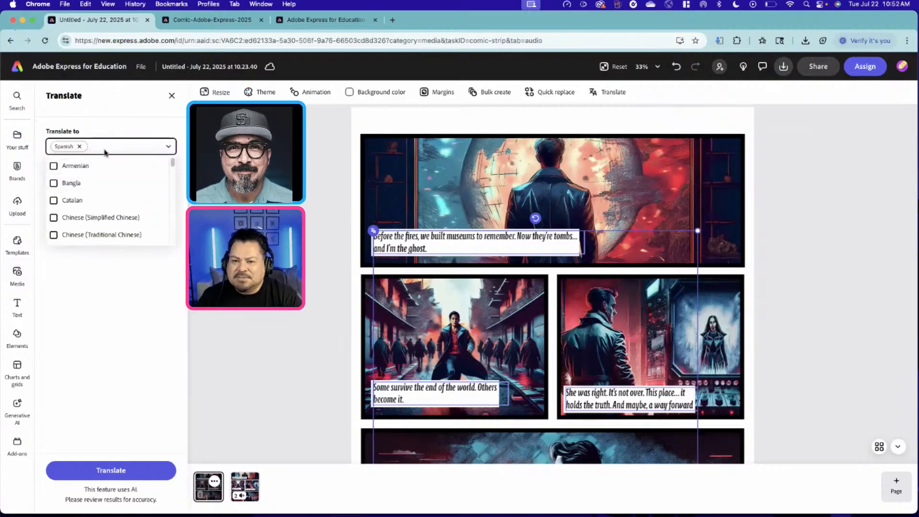
# Step: Add Portuguese and French to the translation's target languages
pyautogui.write('port')
pyautogui.click(82, 166)
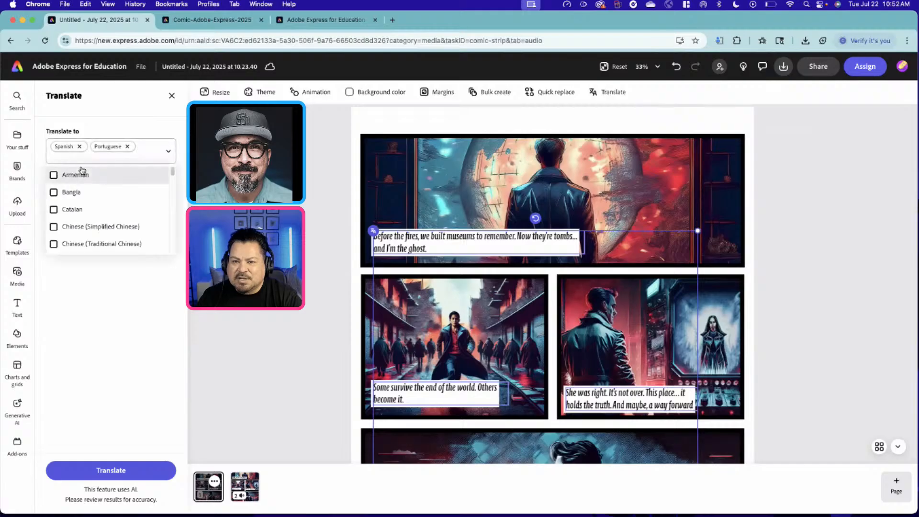
pyautogui.click(143, 157)
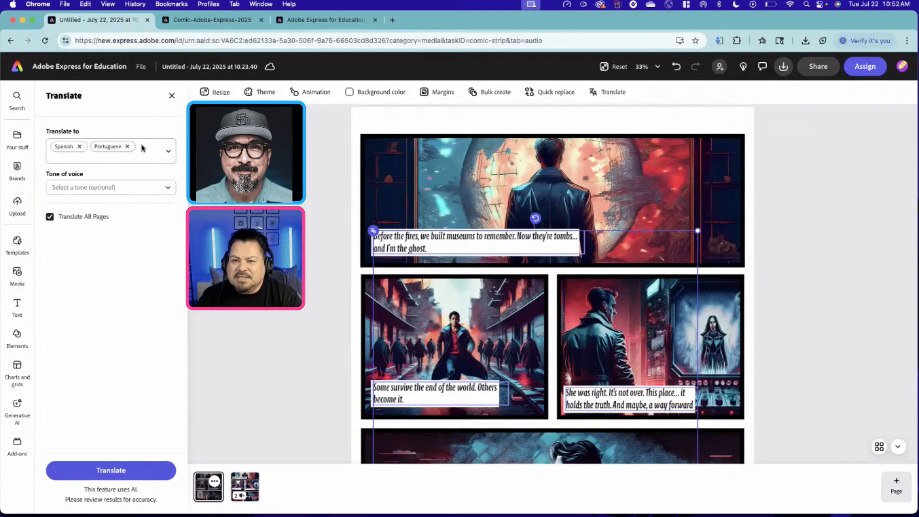
pyautogui.click(143, 149)
pyautogui.write('french')
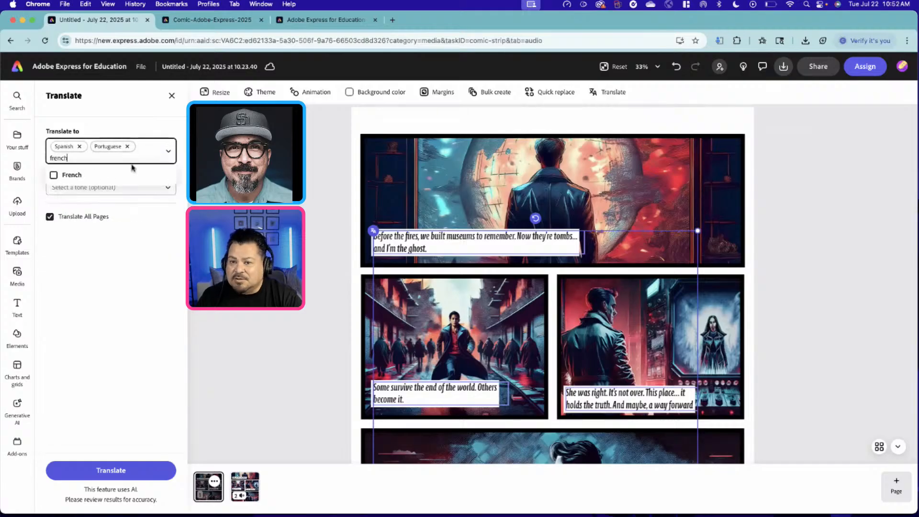
pyautogui.click(82, 175)
pyautogui.click(104, 307)
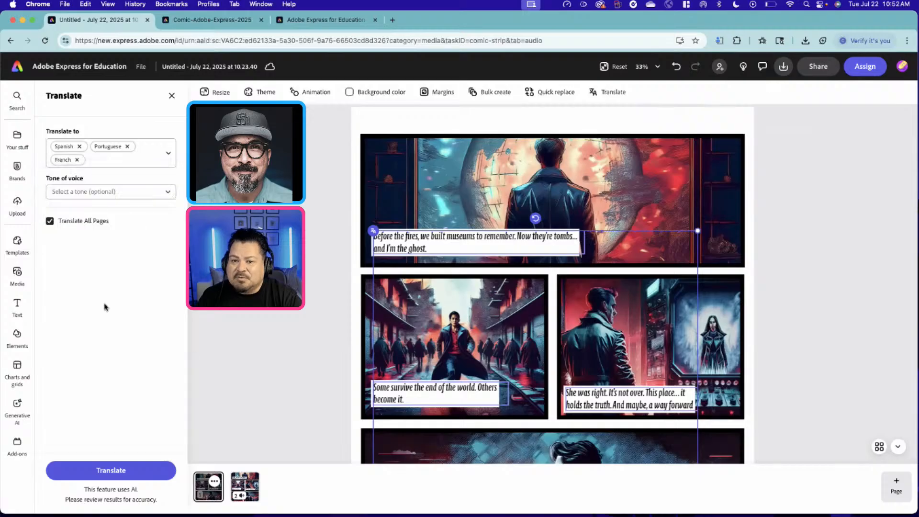
# Step: Limit the translation to page 1 instead of all pages and include all of its text fields
pyautogui.click(49, 221)
pyautogui.click(60, 245)
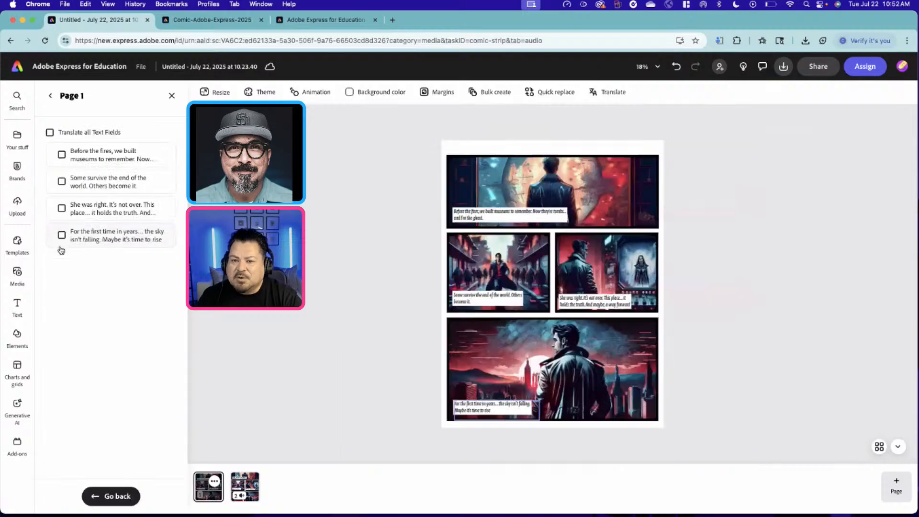
pyautogui.click(50, 132)
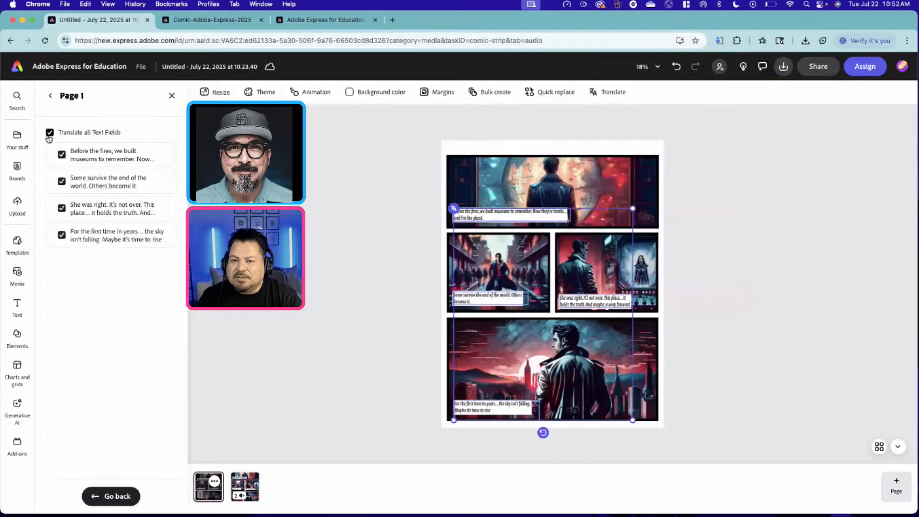
pyautogui.click(51, 96)
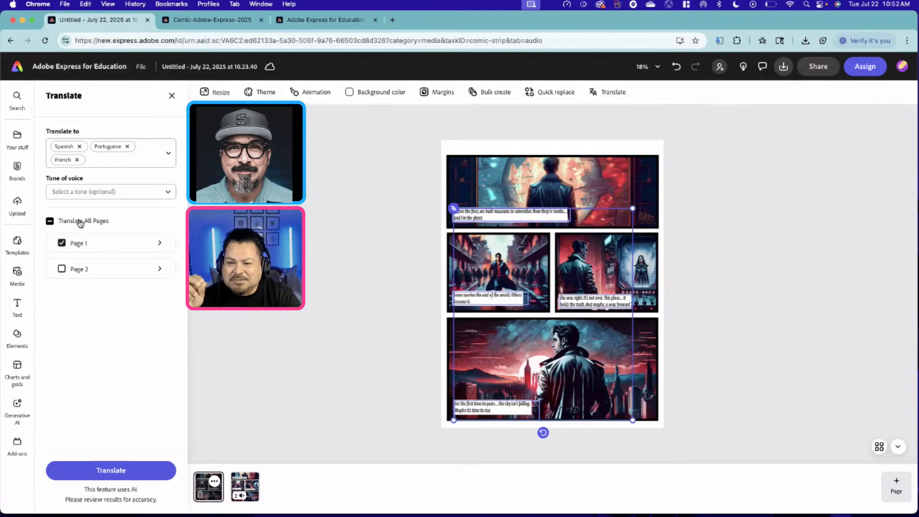
# Step: Review page 1's text fields, deselecting all of them for translation and selecting them all again
pyautogui.click(95, 251)
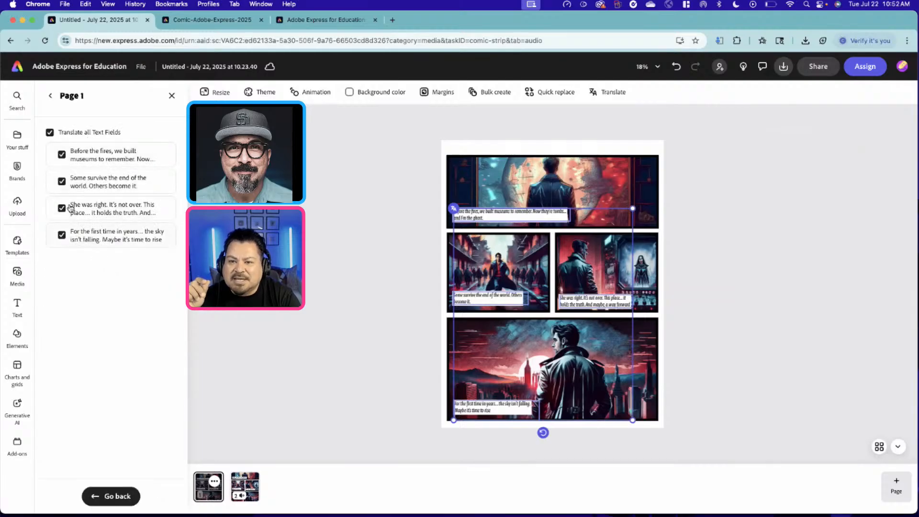
pyautogui.click(50, 134)
pyautogui.click(49, 133)
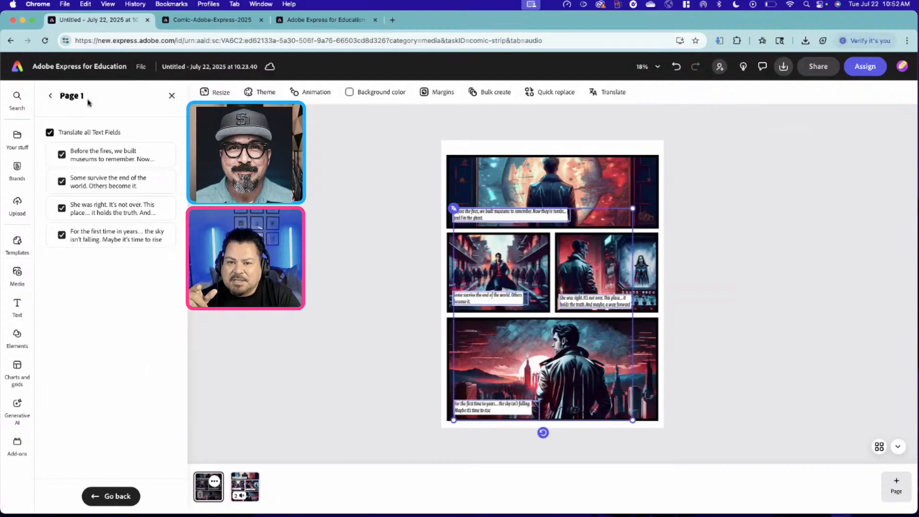
pyautogui.click(52, 96)
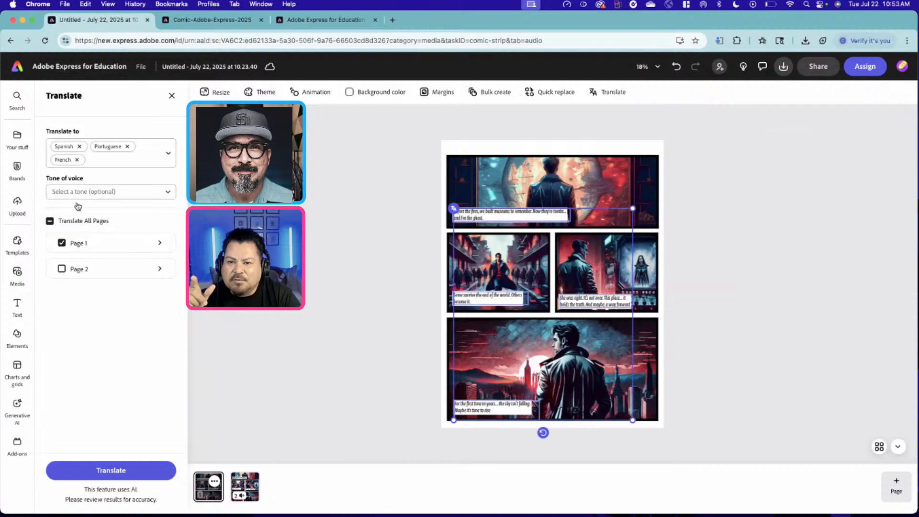
# Step: Set the translation's tone of voice to "Don't change the tone" and translate page 1 into the selected languages
pyautogui.click(97, 194)
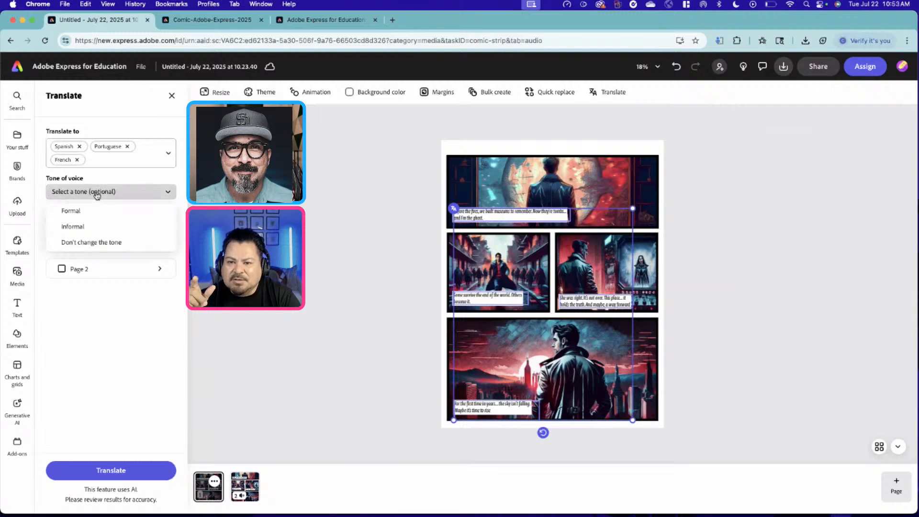
pyautogui.click(91, 243)
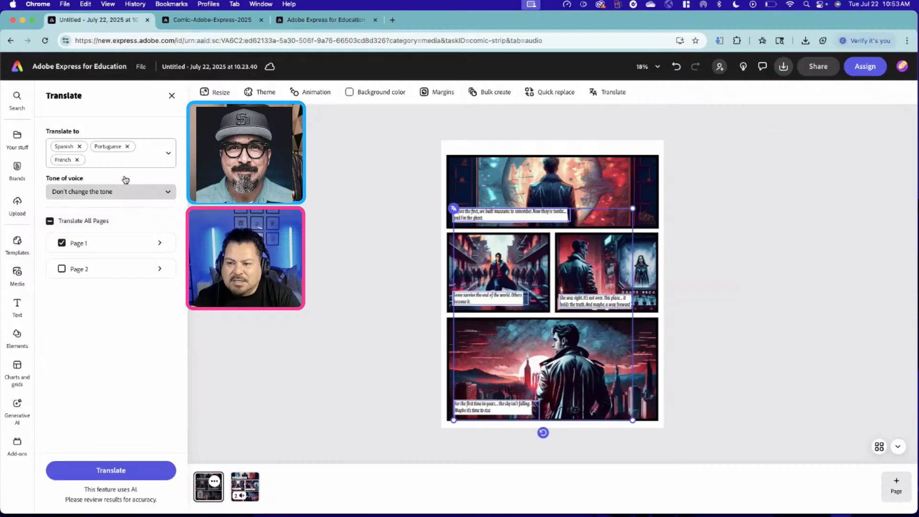
pyautogui.click(106, 193)
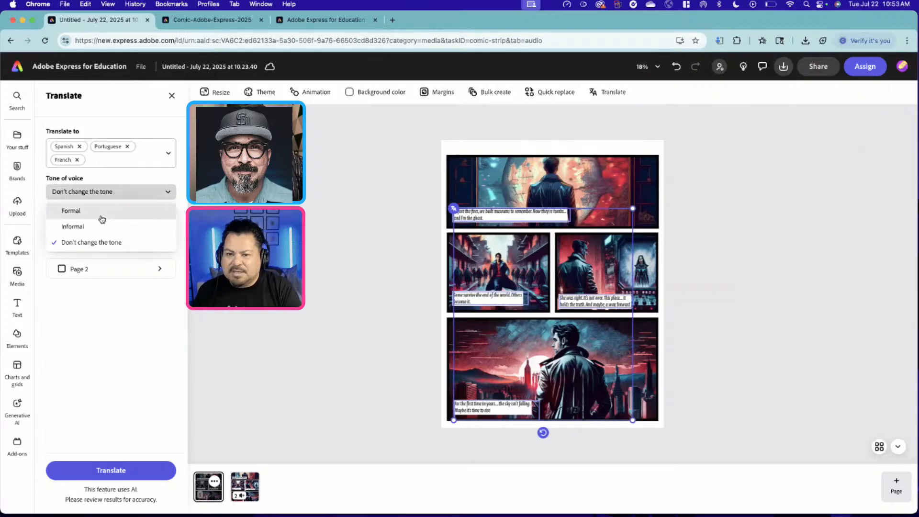
pyautogui.click(99, 312)
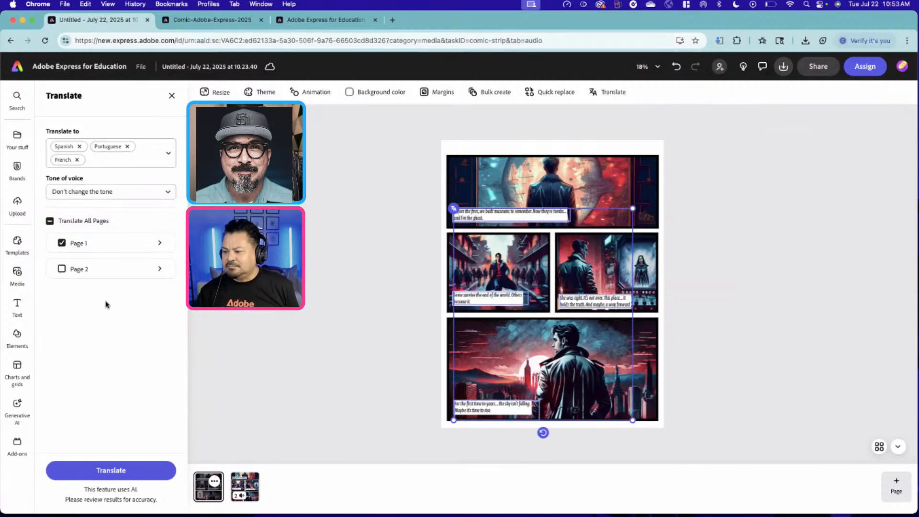
pyautogui.click(110, 469)
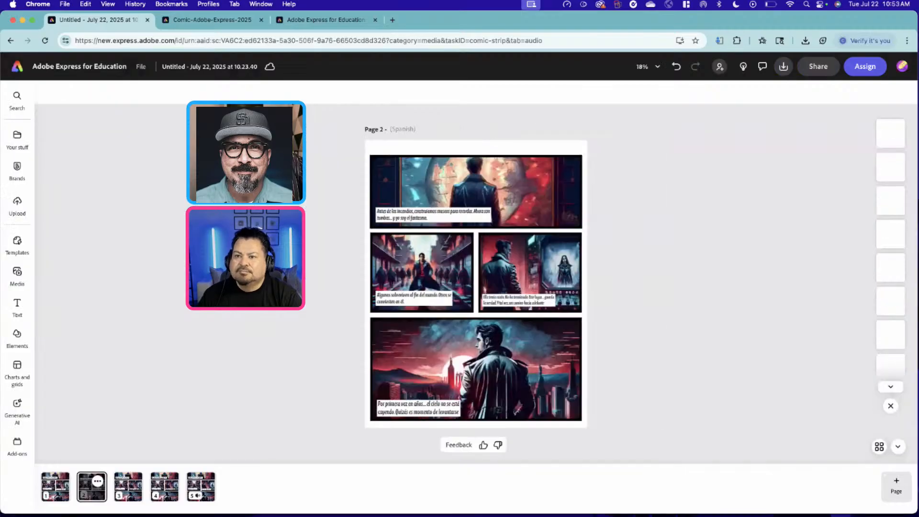
# Step: Examine the Spanish page's translated captions up close, checking the wording and fit in each panel
pyautogui.scroll(5, 624, 231)
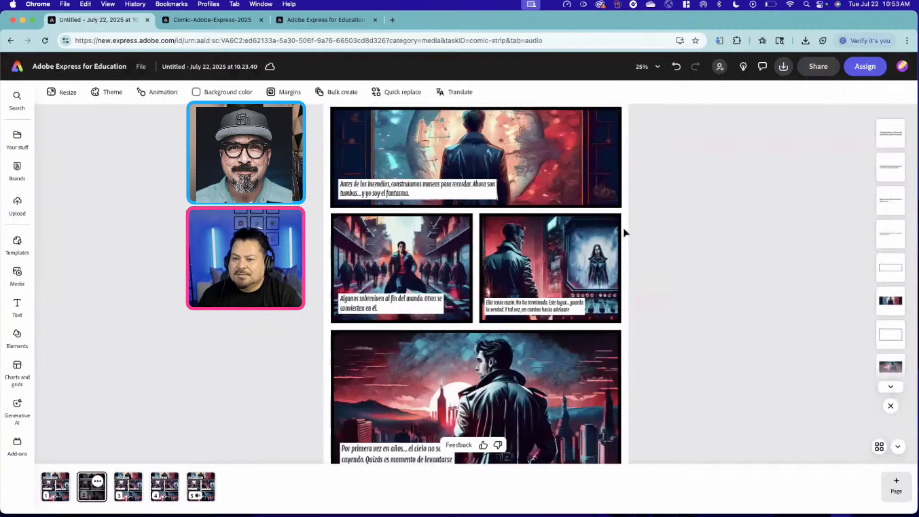
pyautogui.scroll(3, 625, 232)
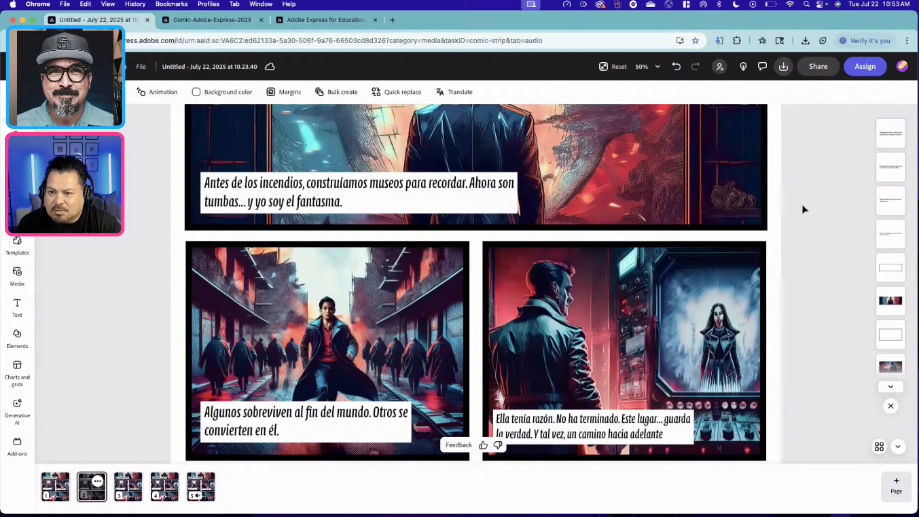
pyautogui.scroll(-1, 804, 209)
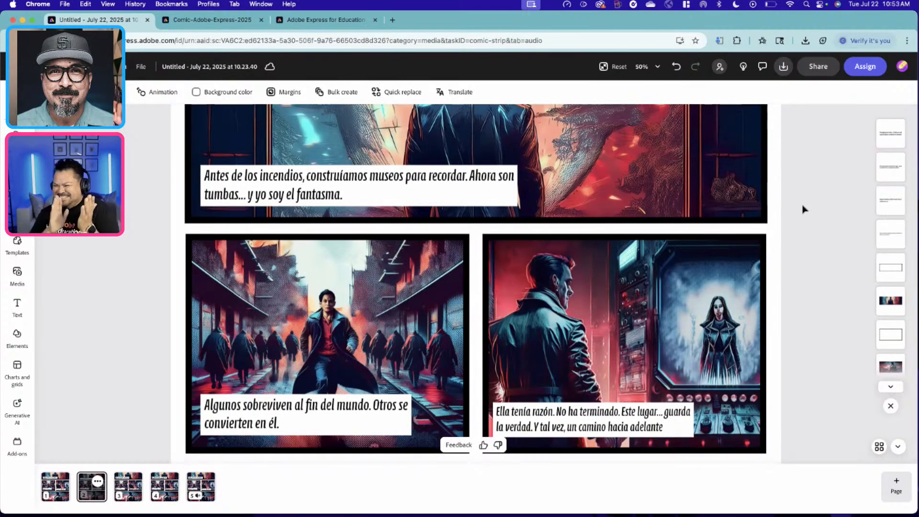
pyautogui.scroll(3, 804, 210)
pyautogui.scroll(-2, 805, 209)
pyautogui.scroll(2, 804, 209)
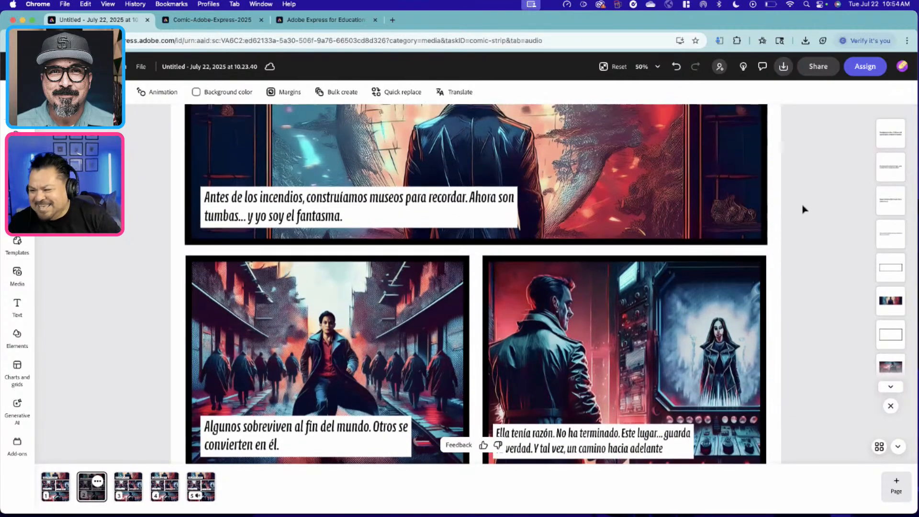
pyautogui.scroll(-3, 805, 209)
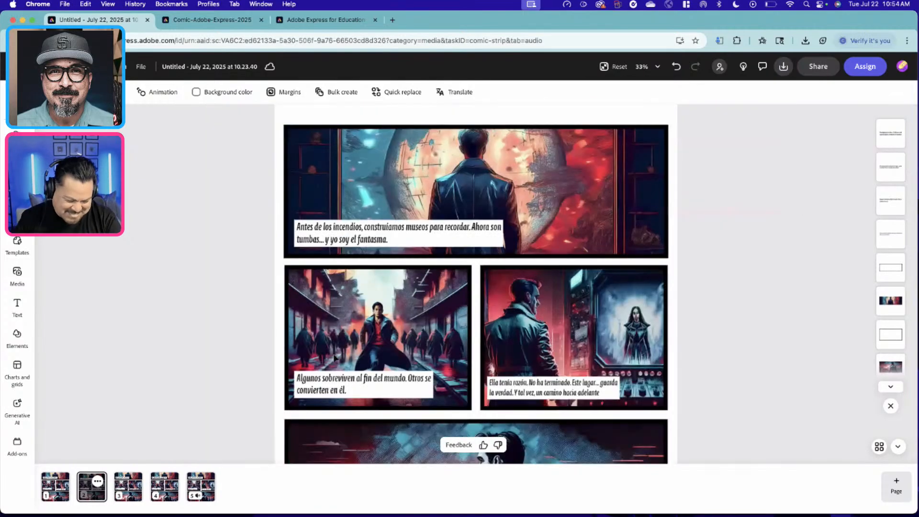
# Step: Open the Portuguese page and inspect its translated captions up close
pyautogui.click(139, 488)
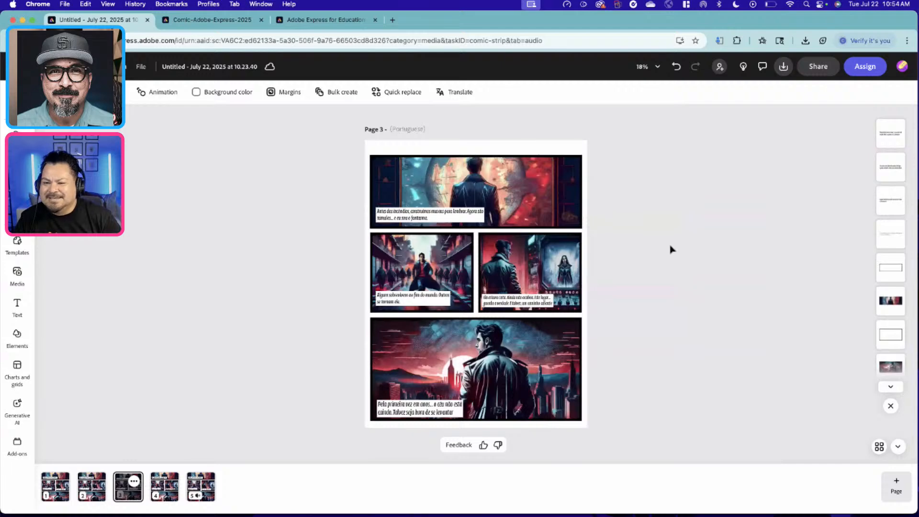
pyautogui.press('super+plus')
pyautogui.press('super+plus')
pyautogui.press('super+plus')
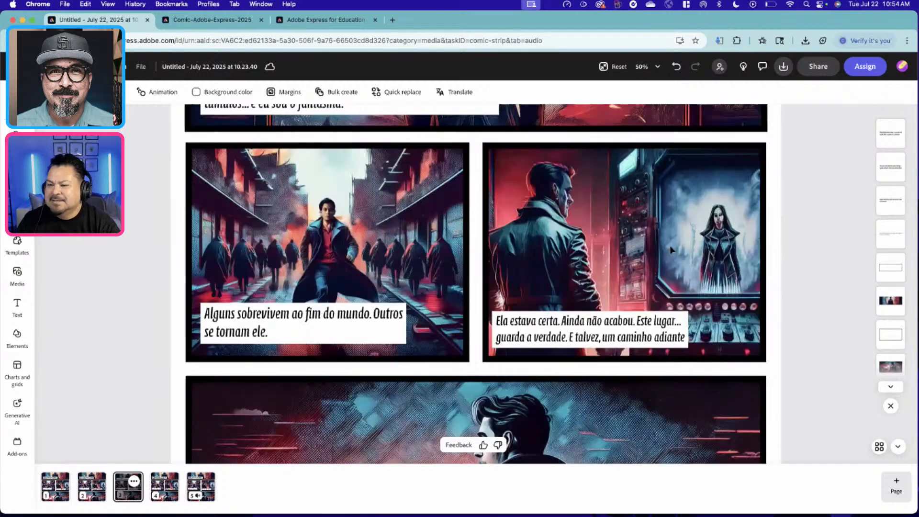
# Step: Open the French page and read through its translated captions at 50% zoom
pyautogui.click(164, 486)
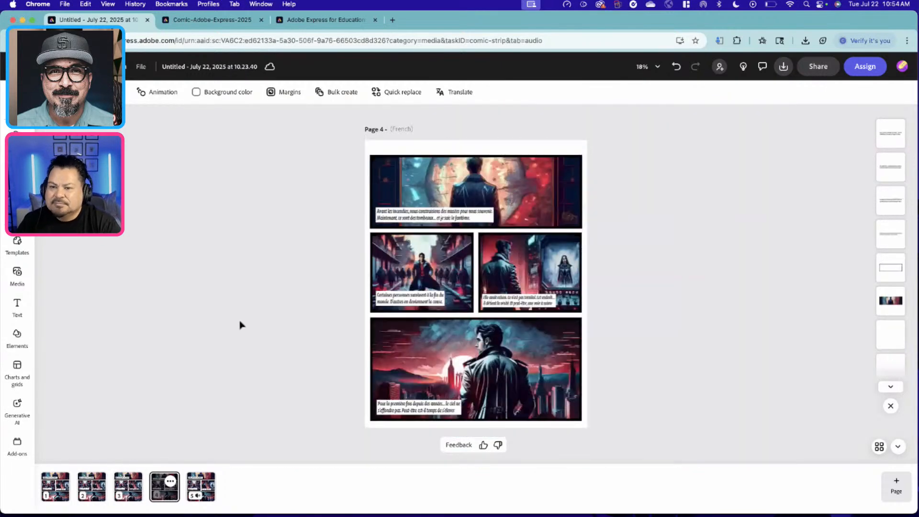
pyautogui.press('super+plus')
pyautogui.press('super+plus')
pyautogui.press('super+plus')
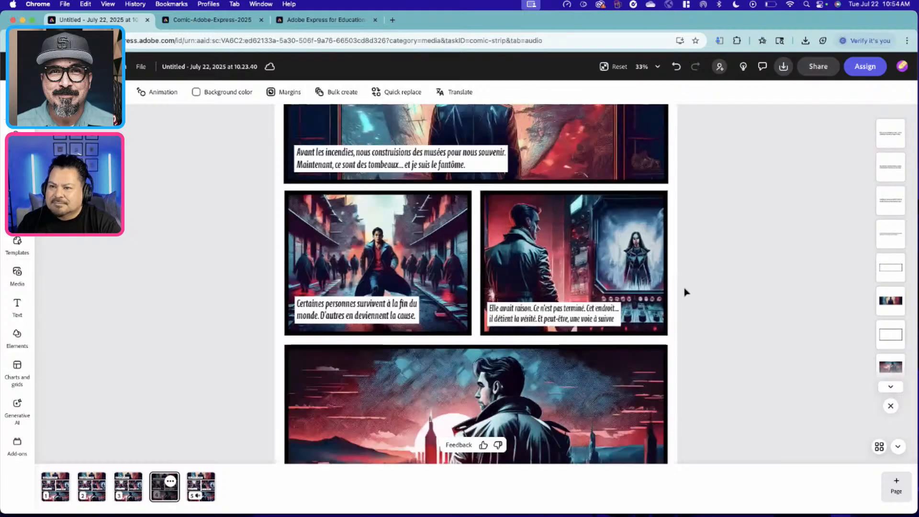
pyautogui.scroll(-1, 685, 292)
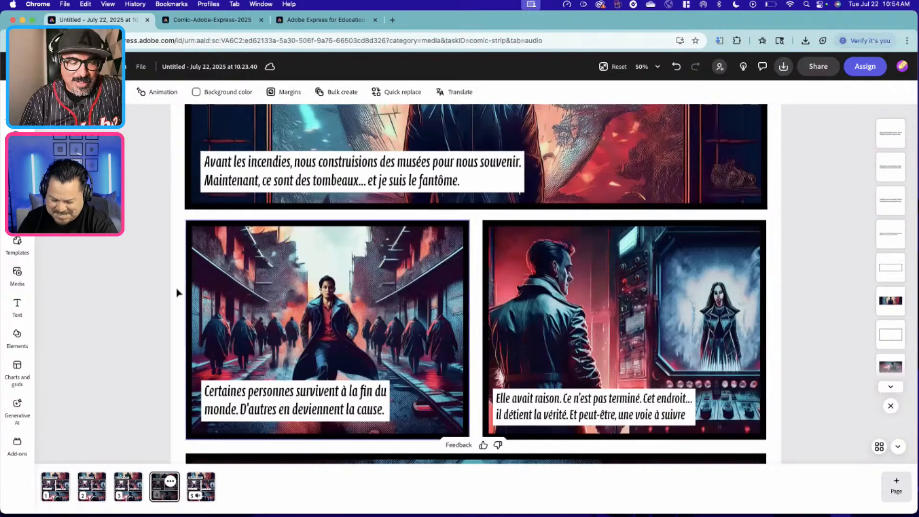
pyautogui.scroll(2, 135, 265)
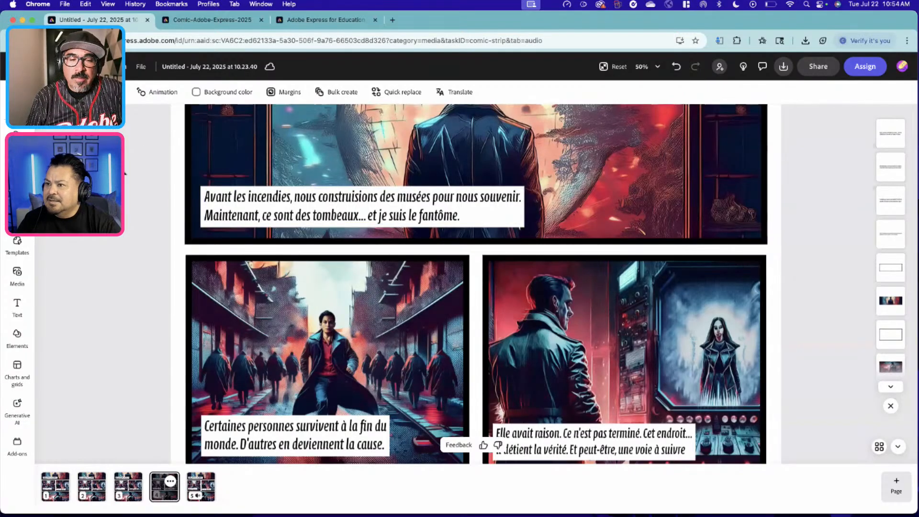
pyautogui.scroll(2, 127, 158)
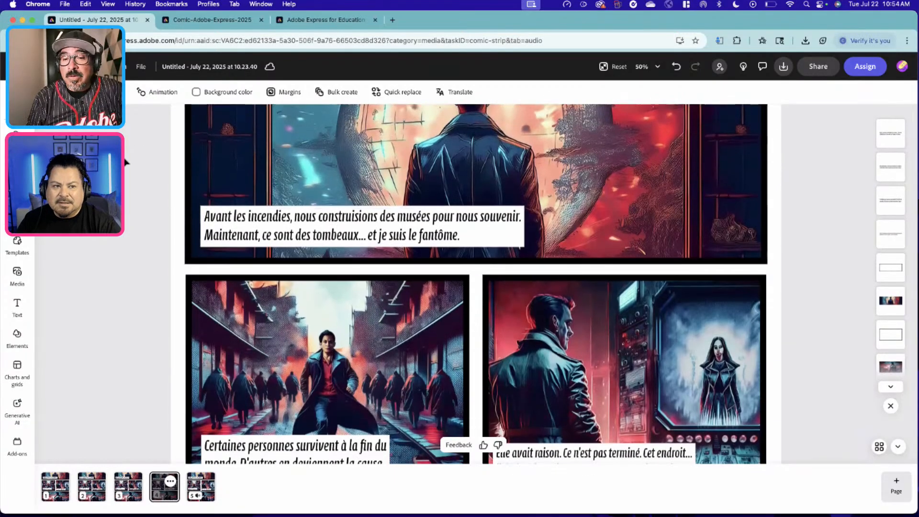